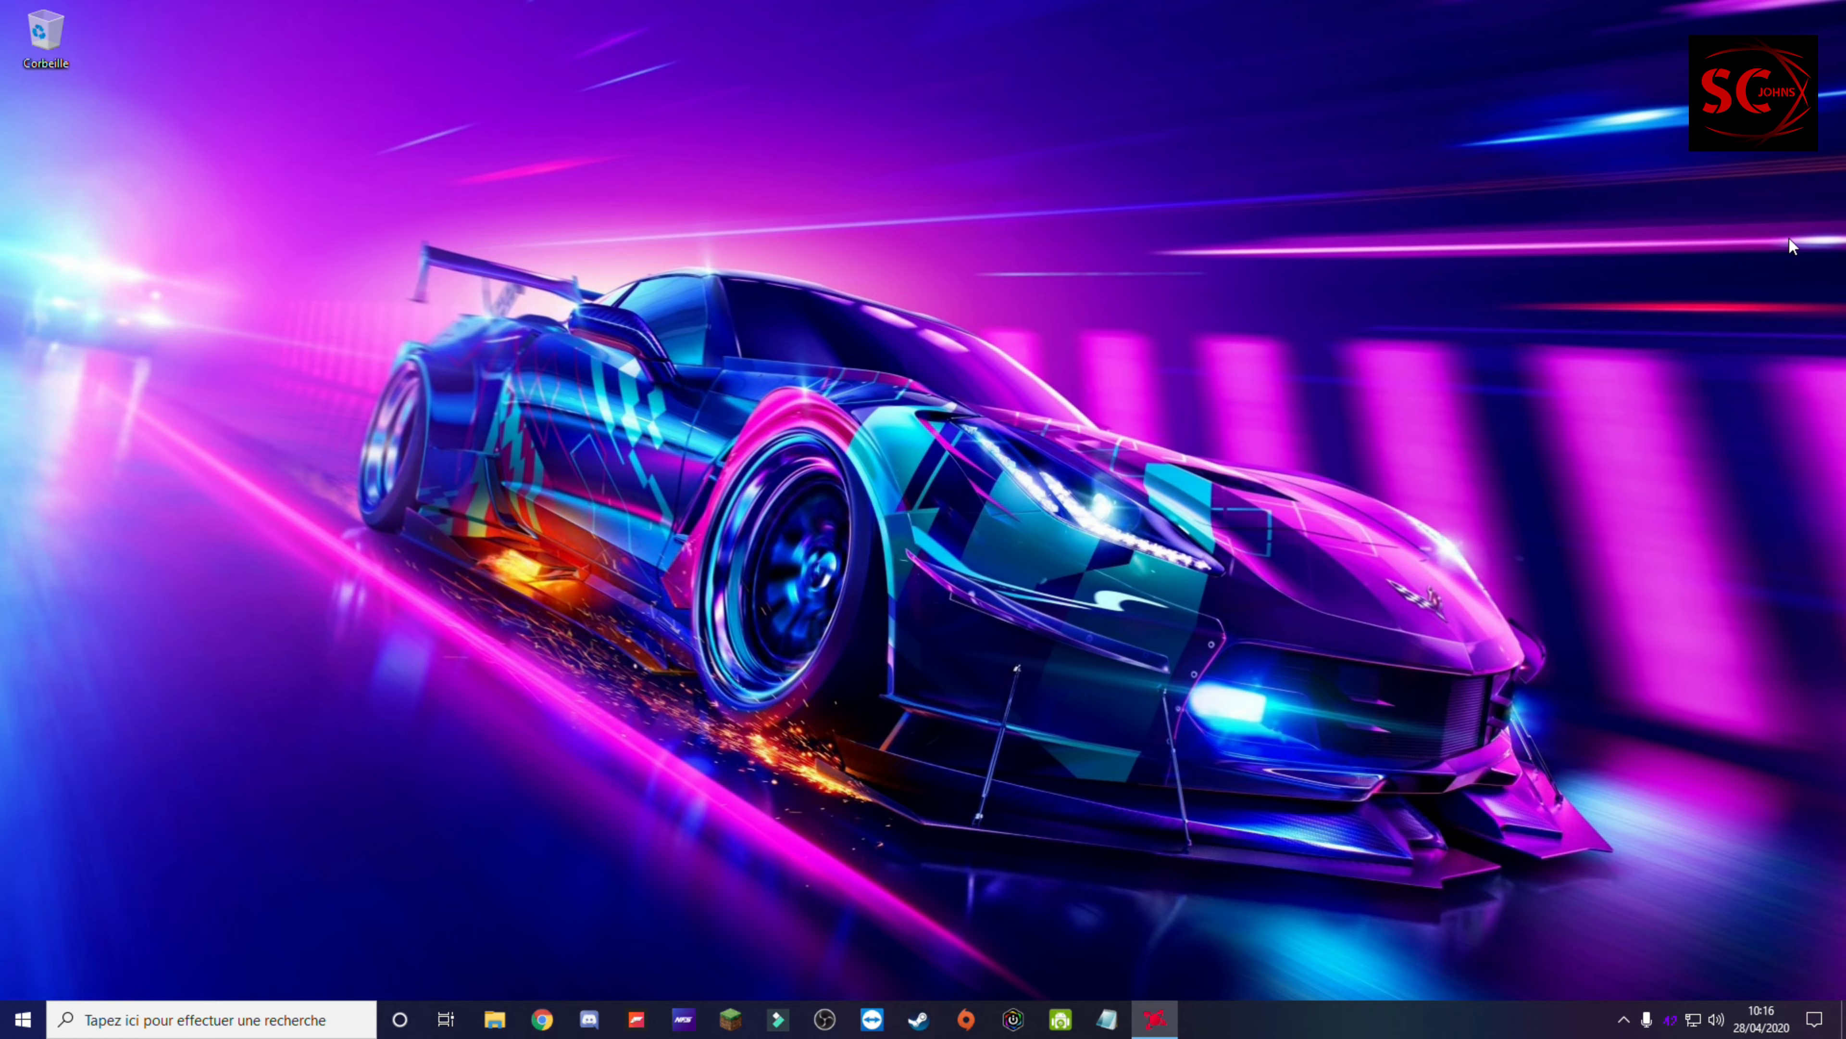
Step: Open the media settings in Radeon Software and go to the Enregistrement options
left_click(1158, 1029)
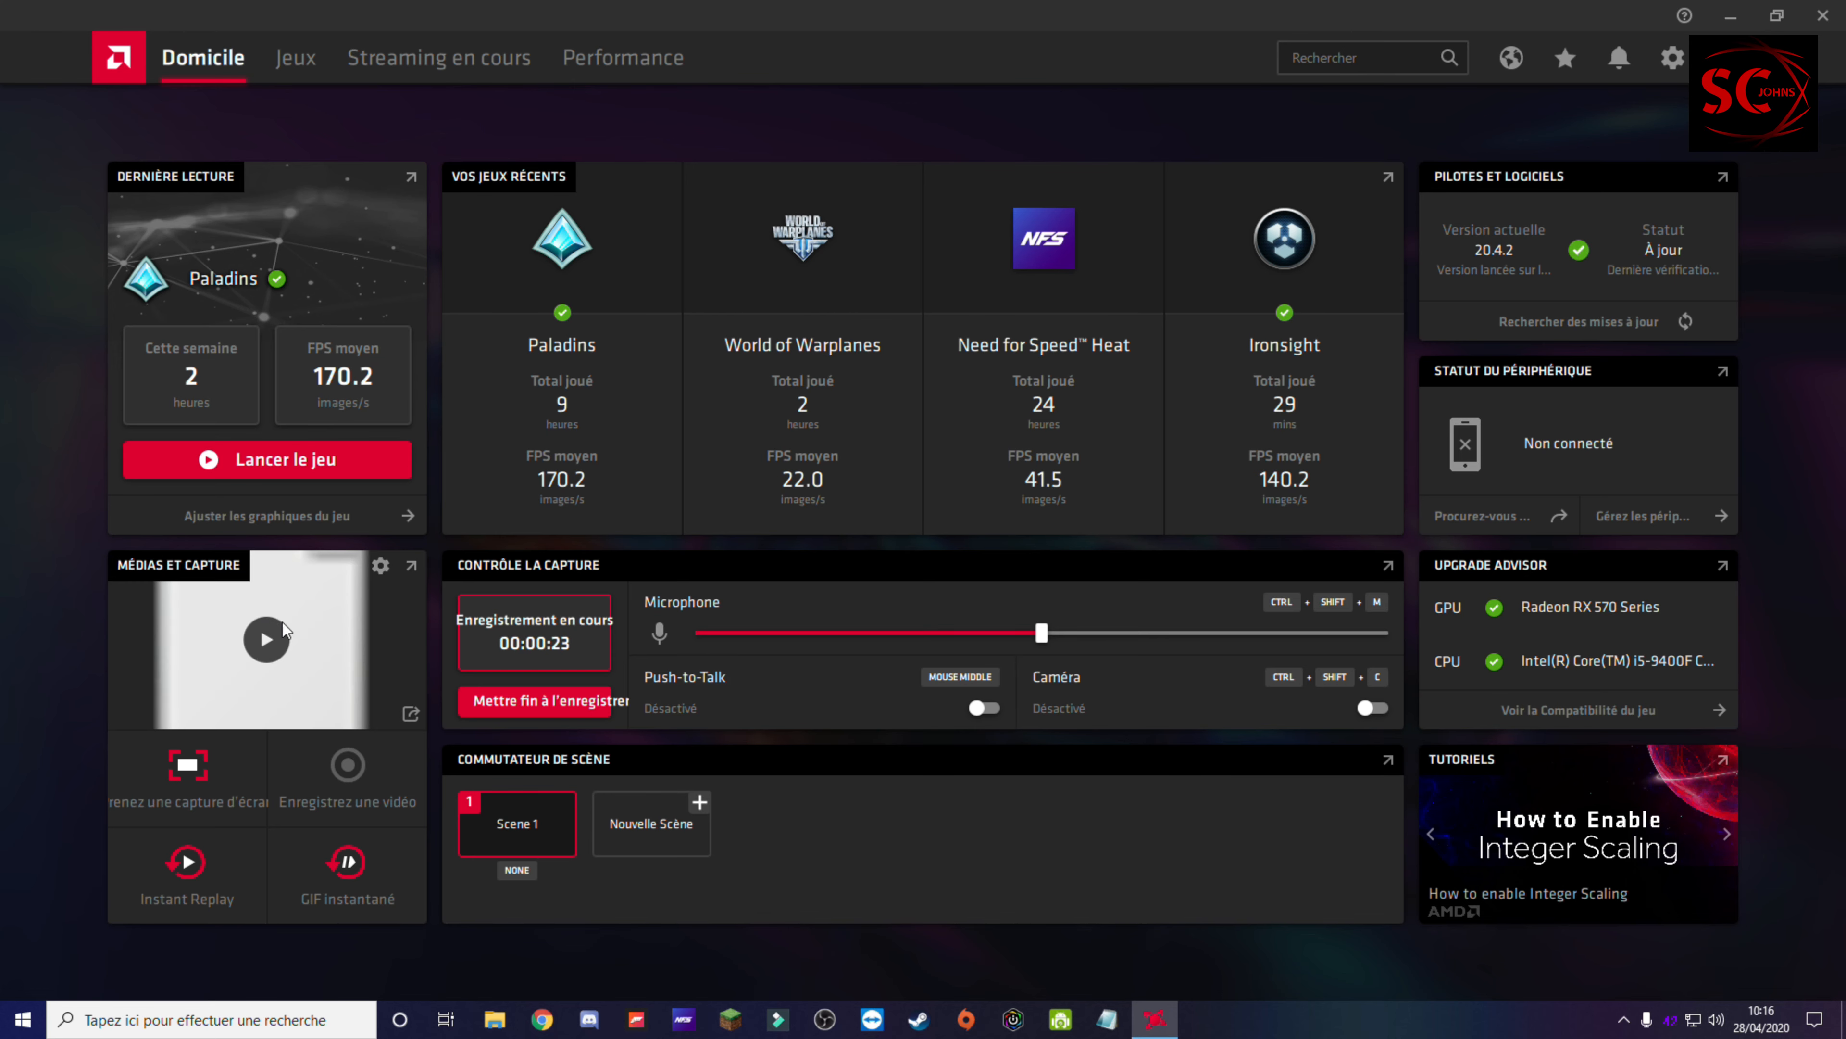
left_click(380, 568)
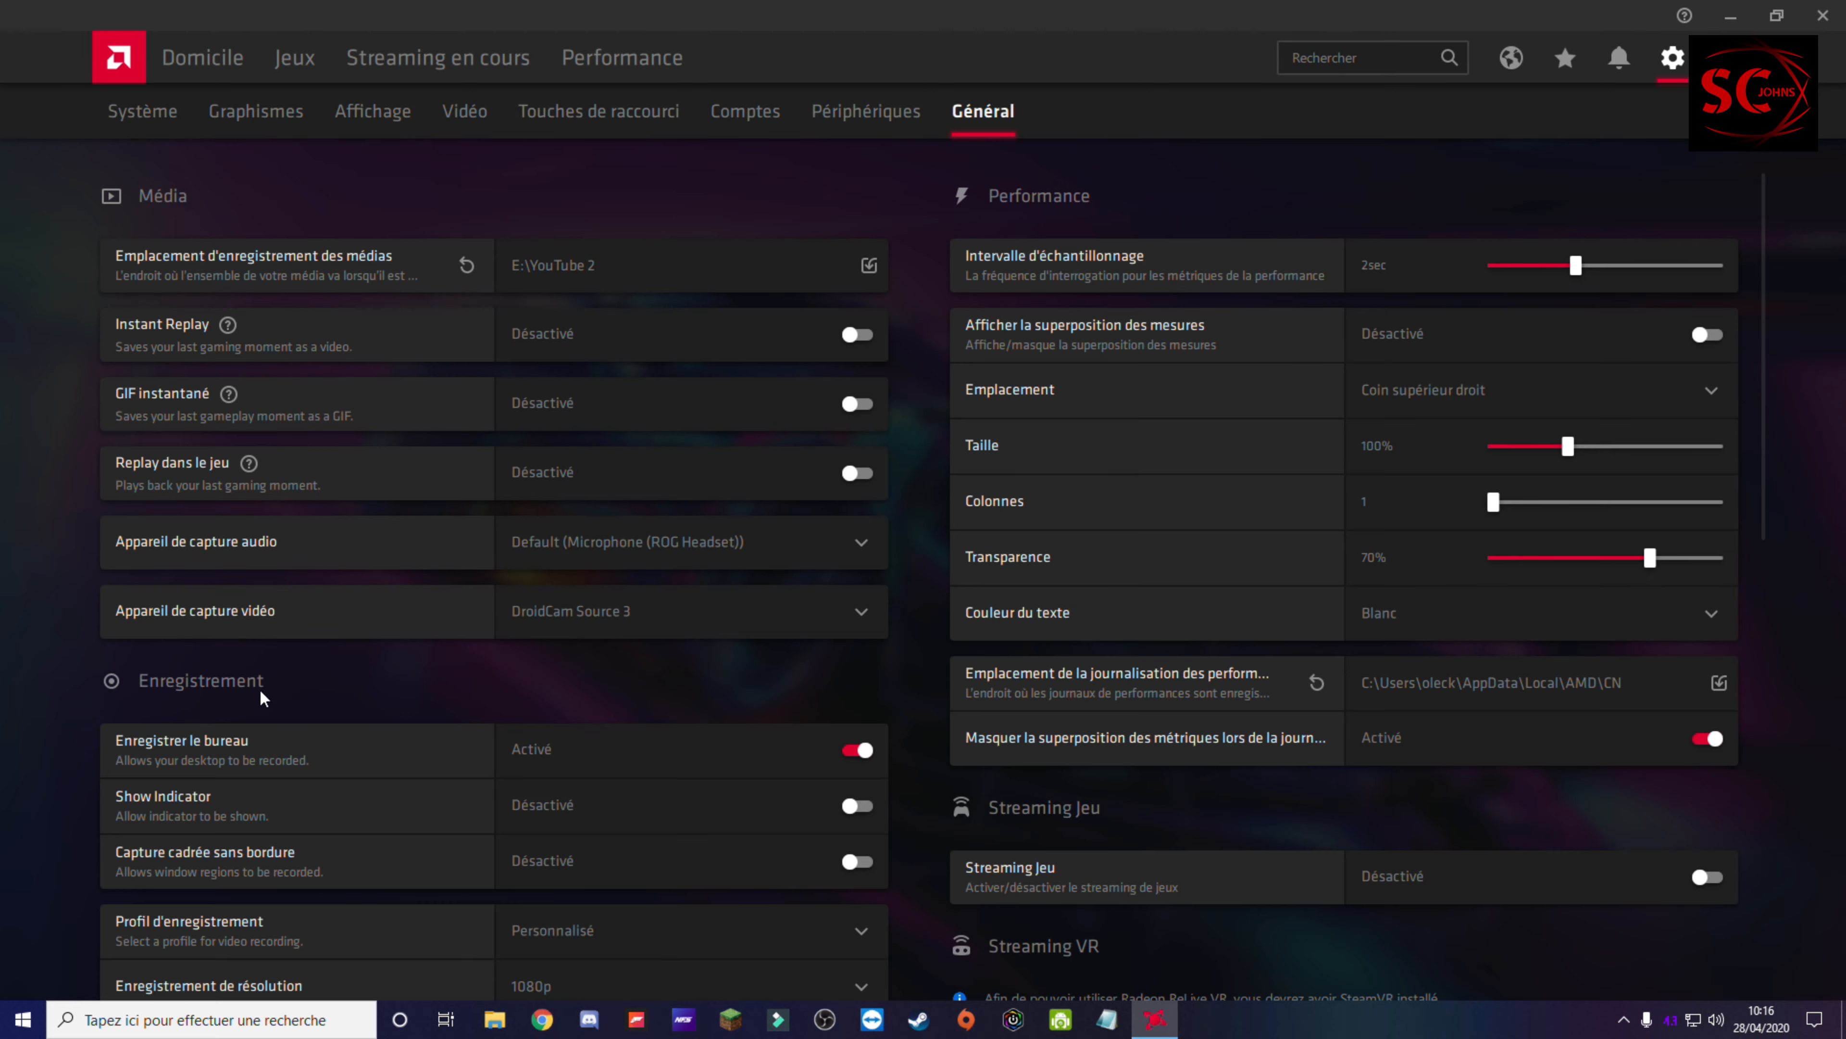
scroll(260, 689, "down", 2)
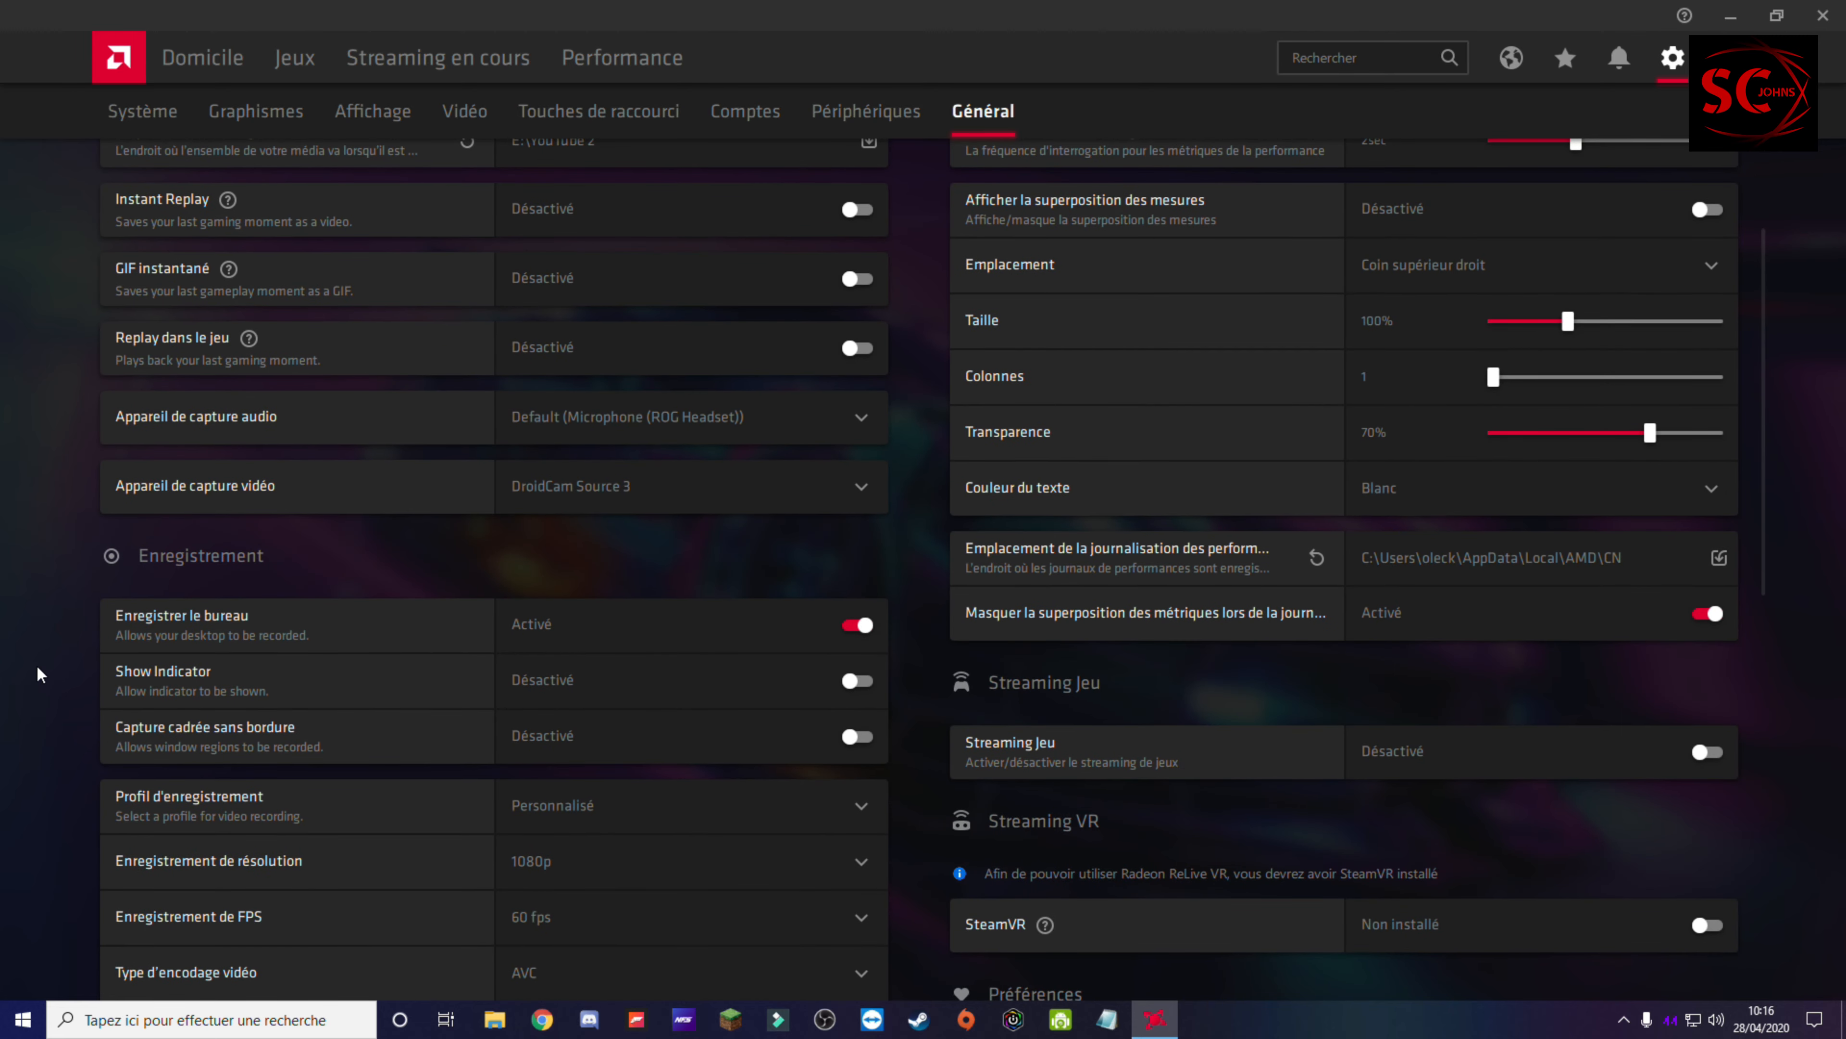
scroll(529, 619, "down", 2)
scroll(529, 618, "down", 2)
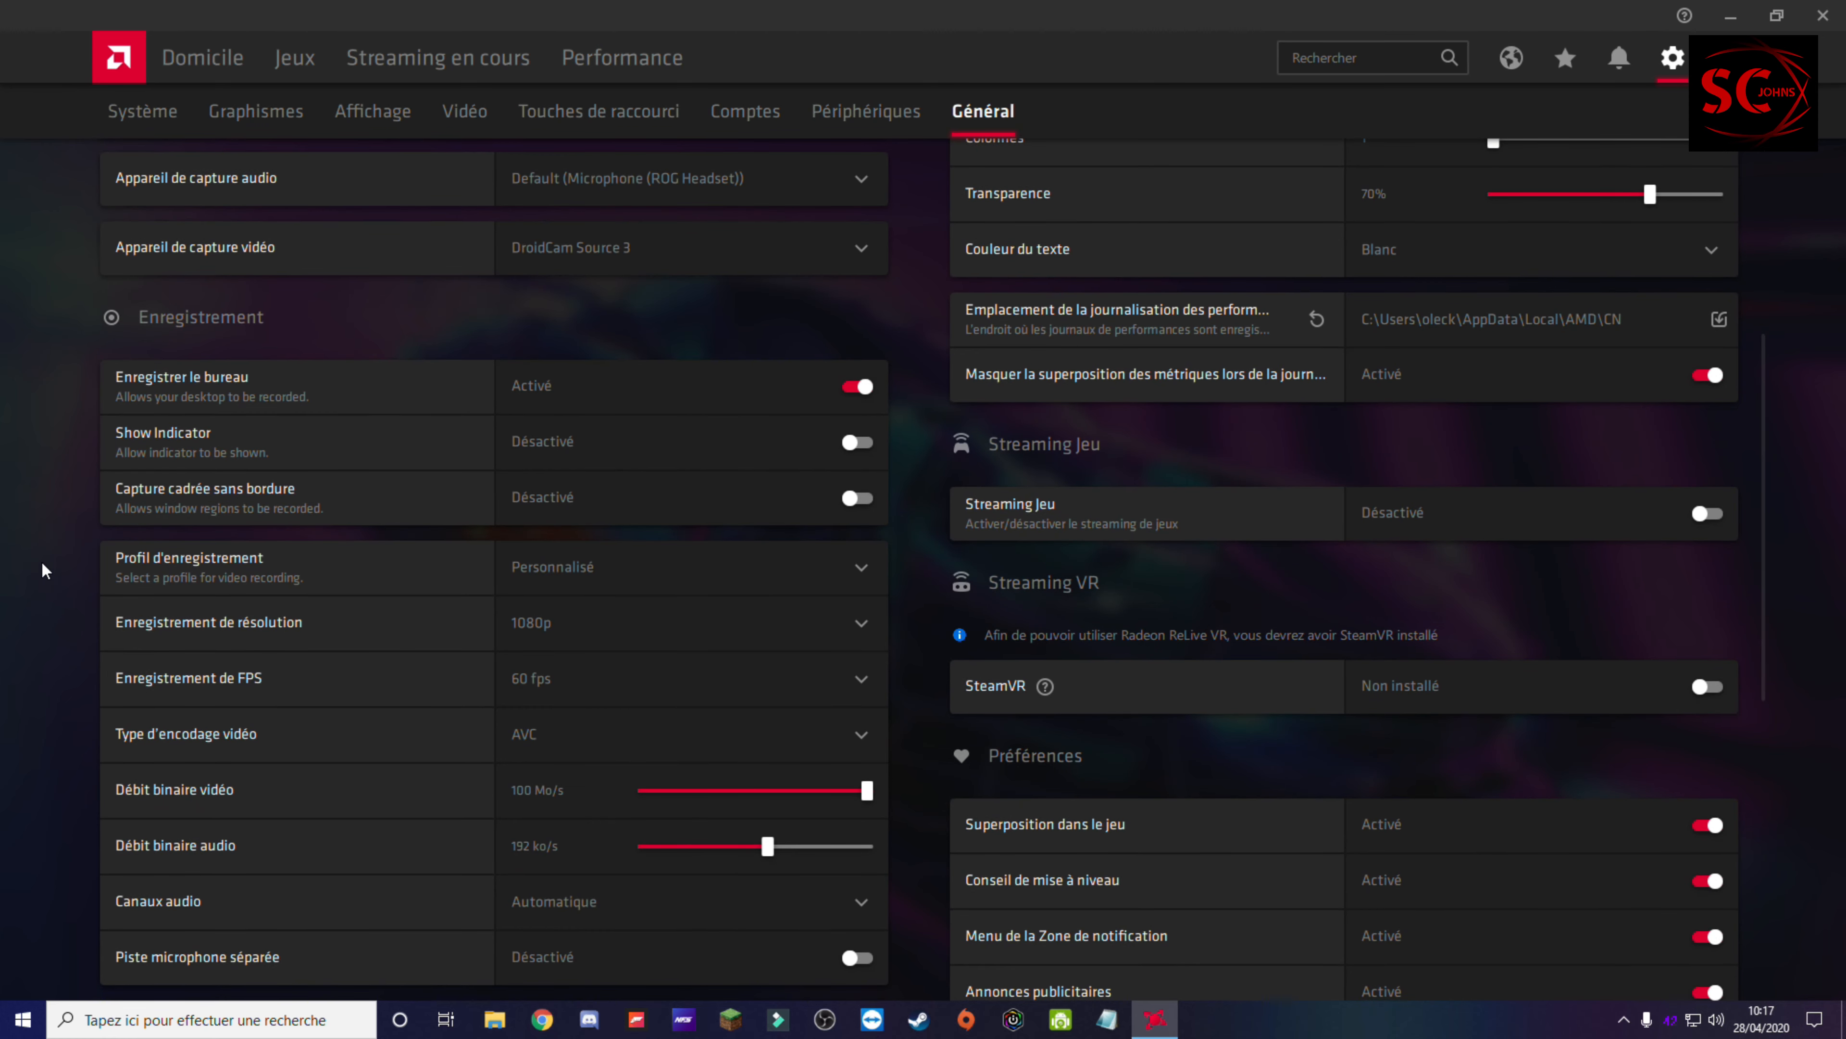
scroll(432, 631, "down", 2)
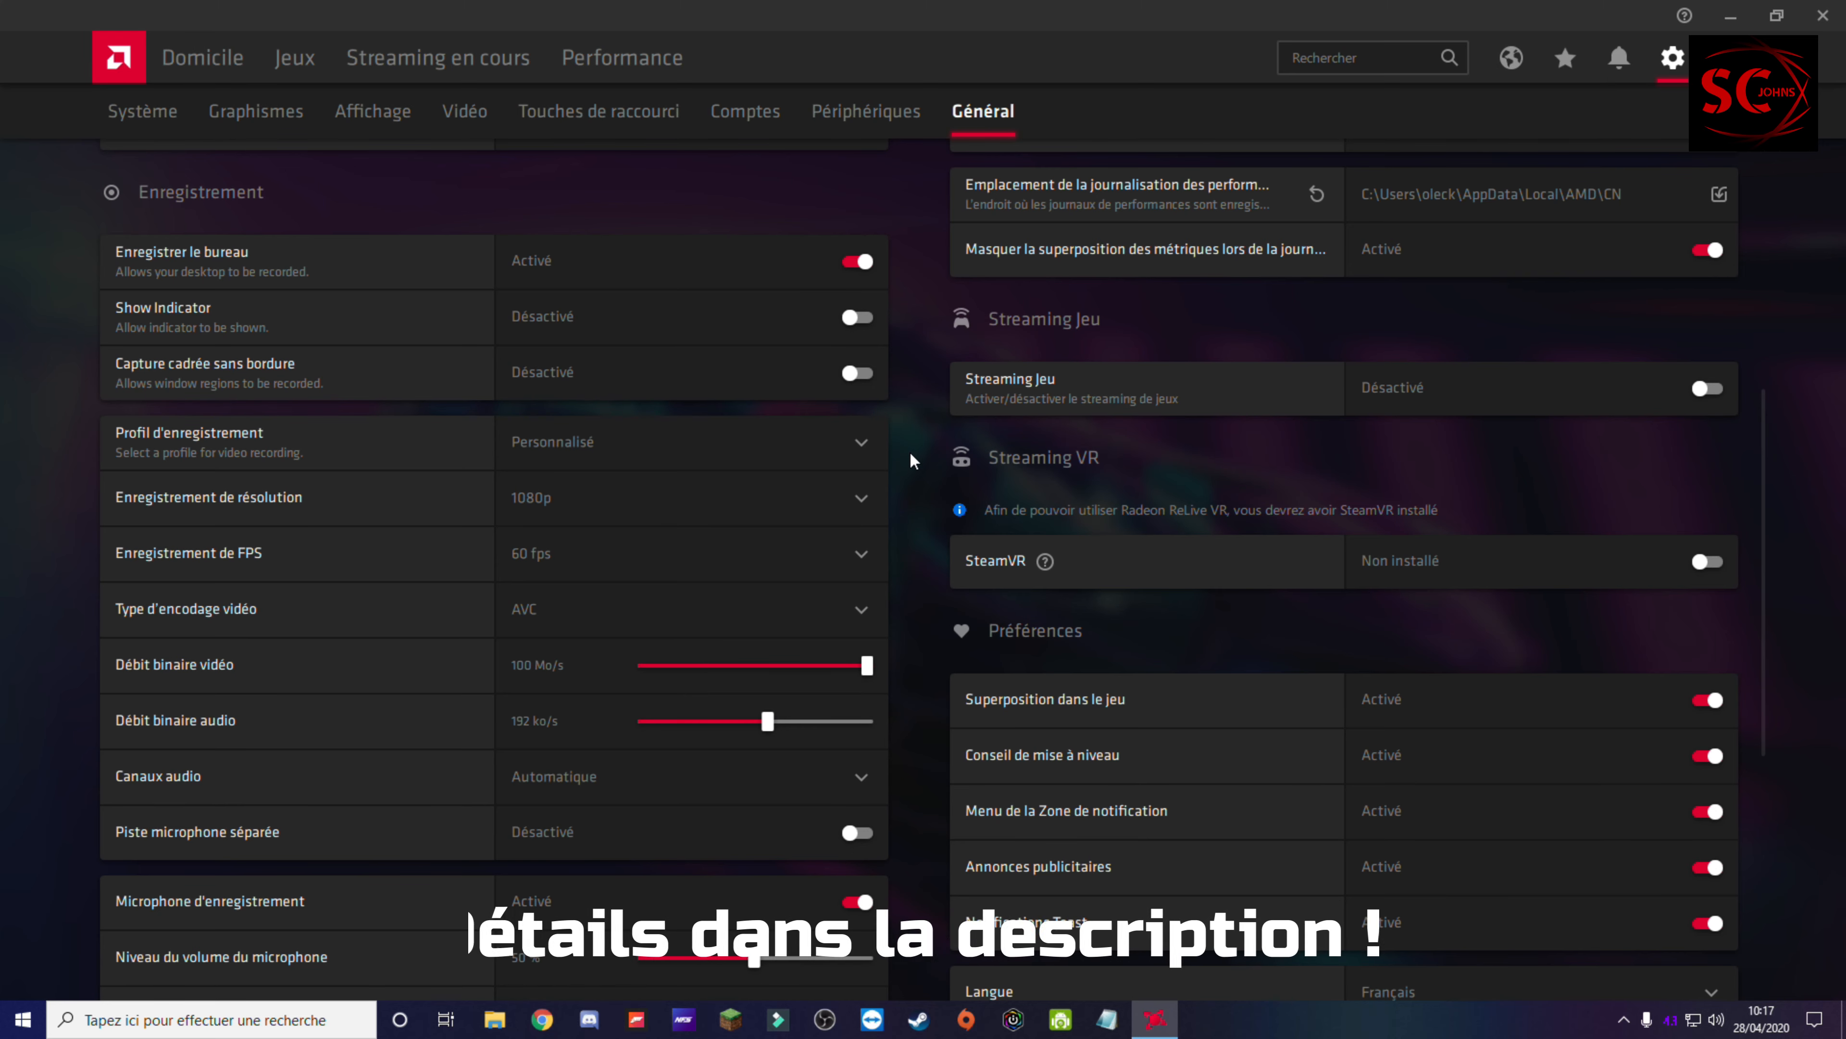
Step: Try the recording profiles Bas, Moyen and Haut, and switch back to Personnalisé
left_click(598, 446)
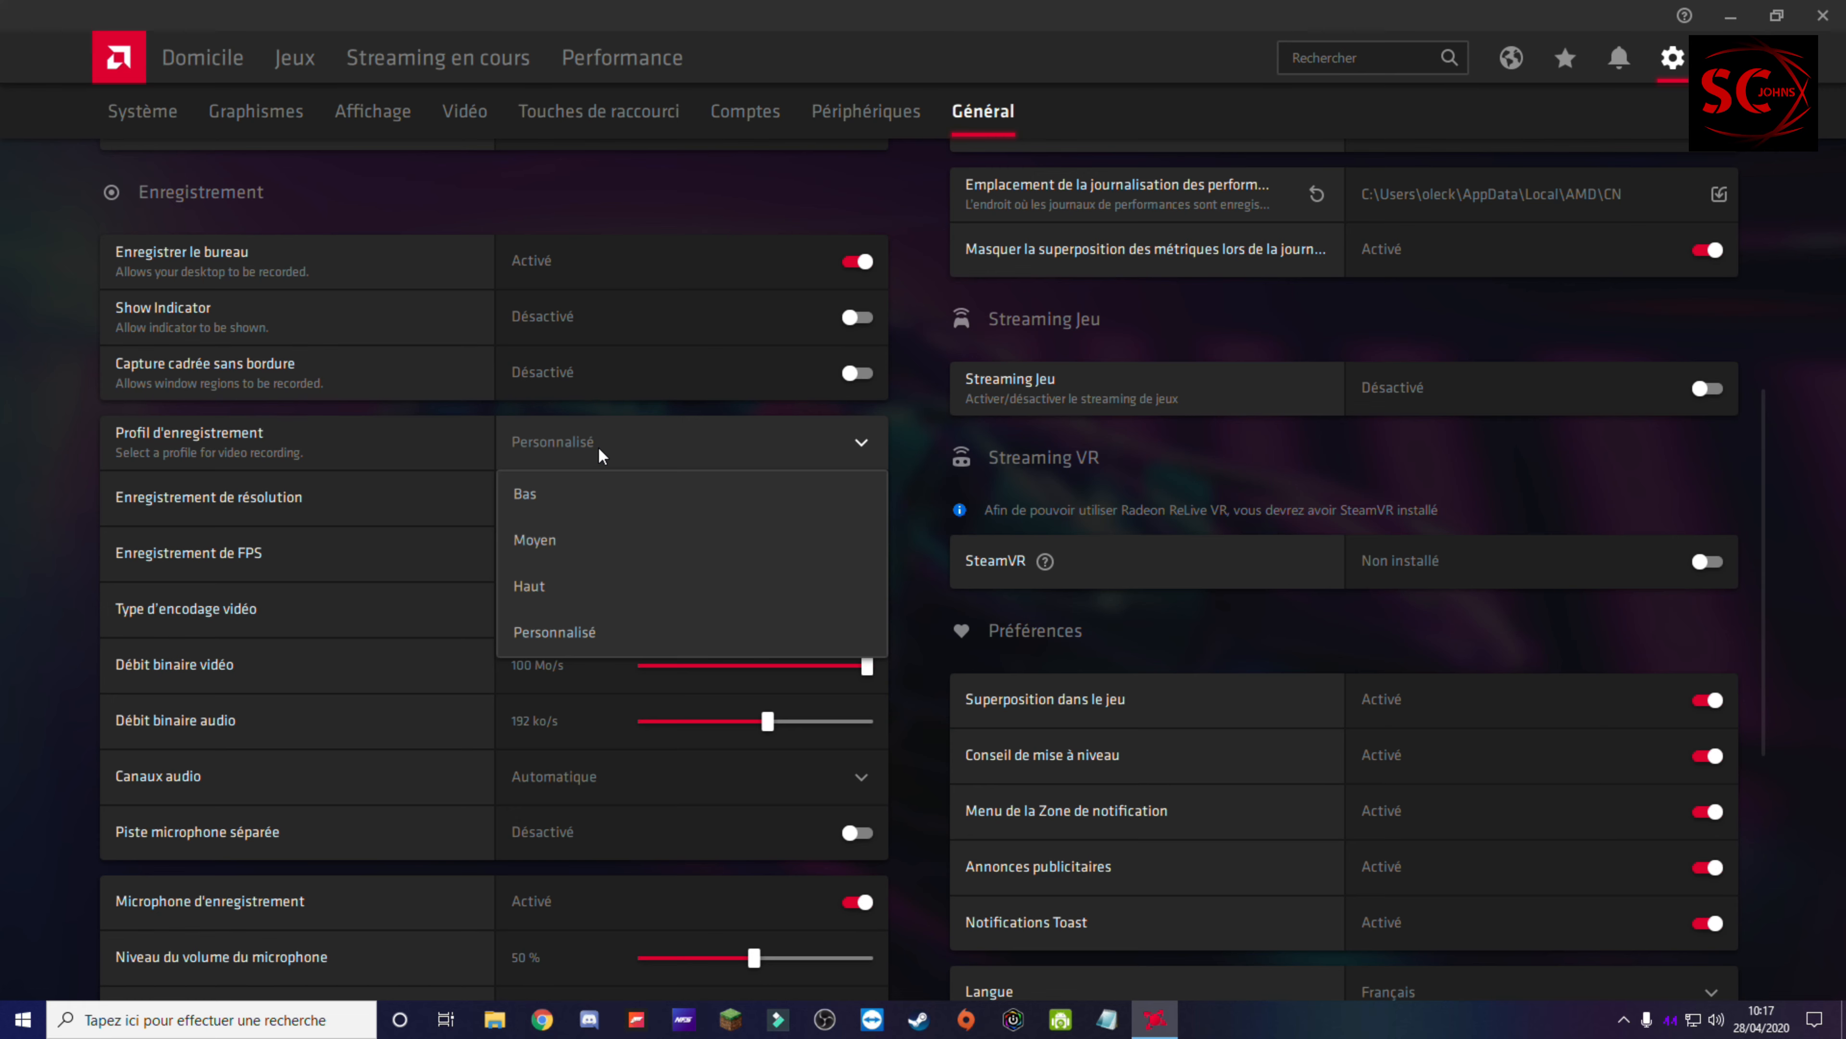
left_click(584, 511)
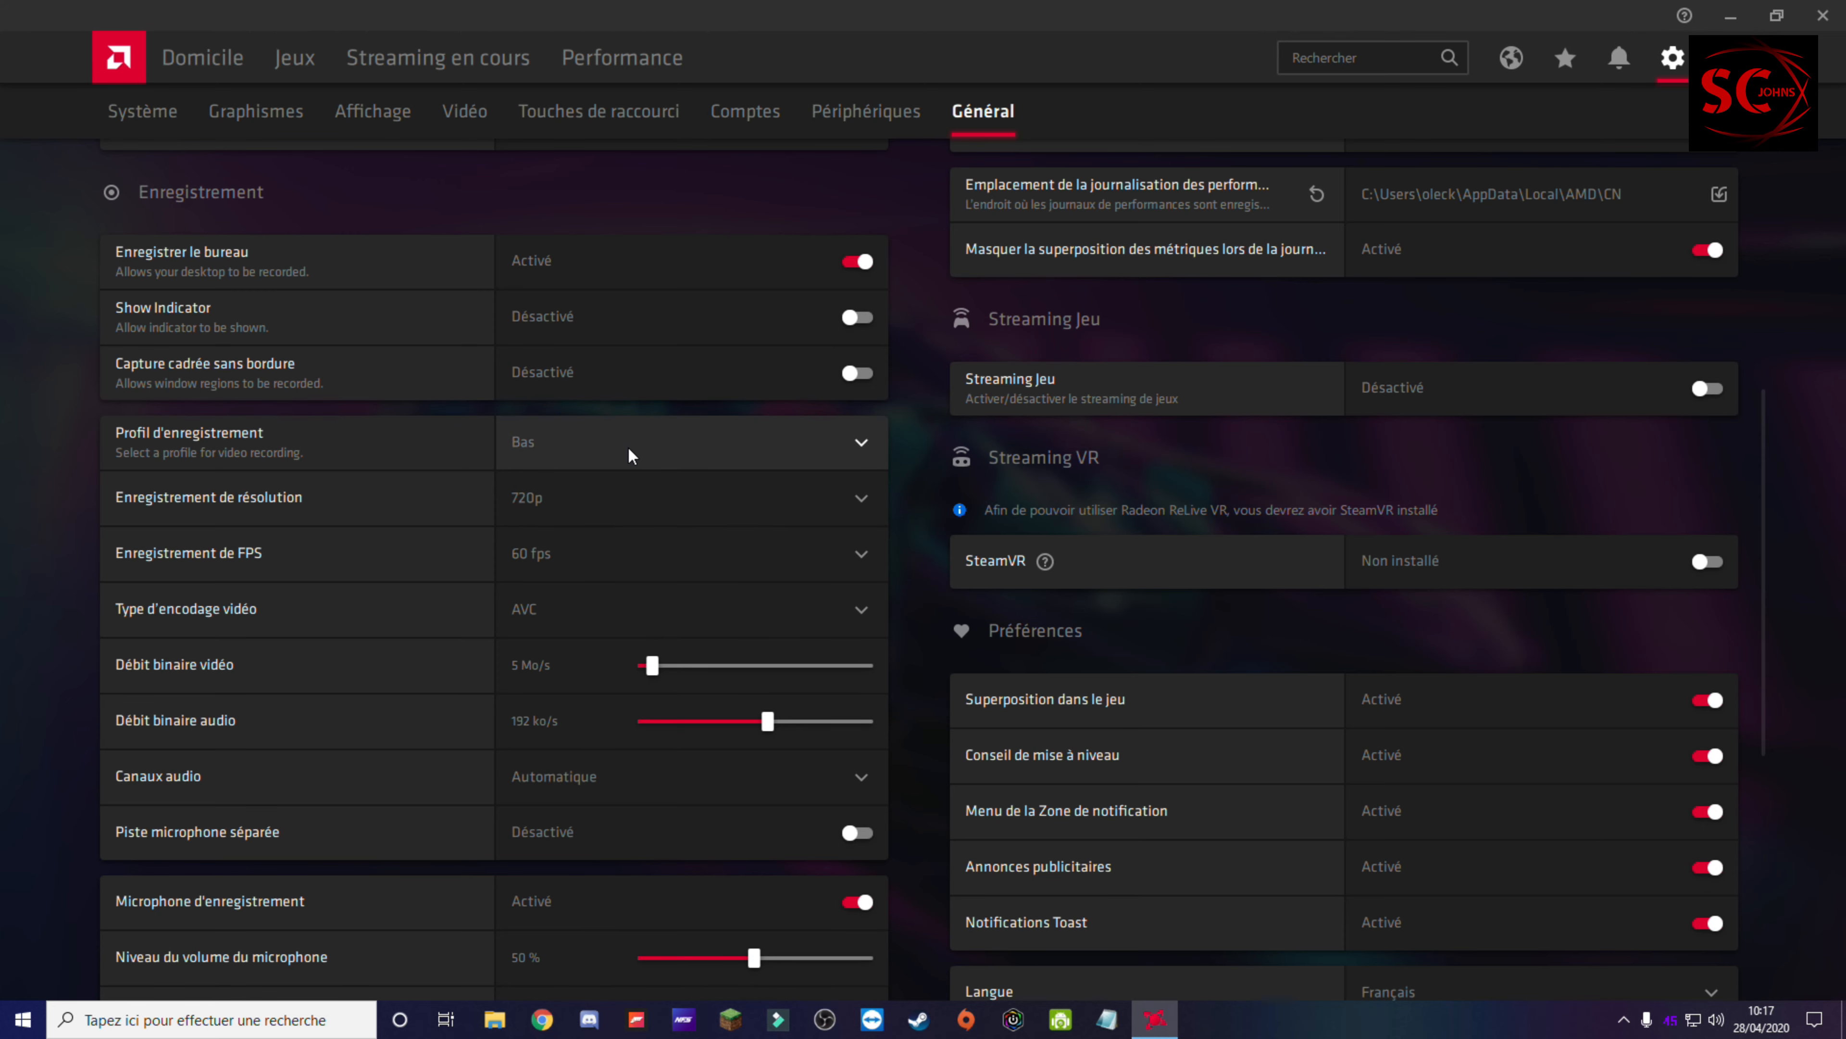
left_click(628, 446)
left_click(601, 537)
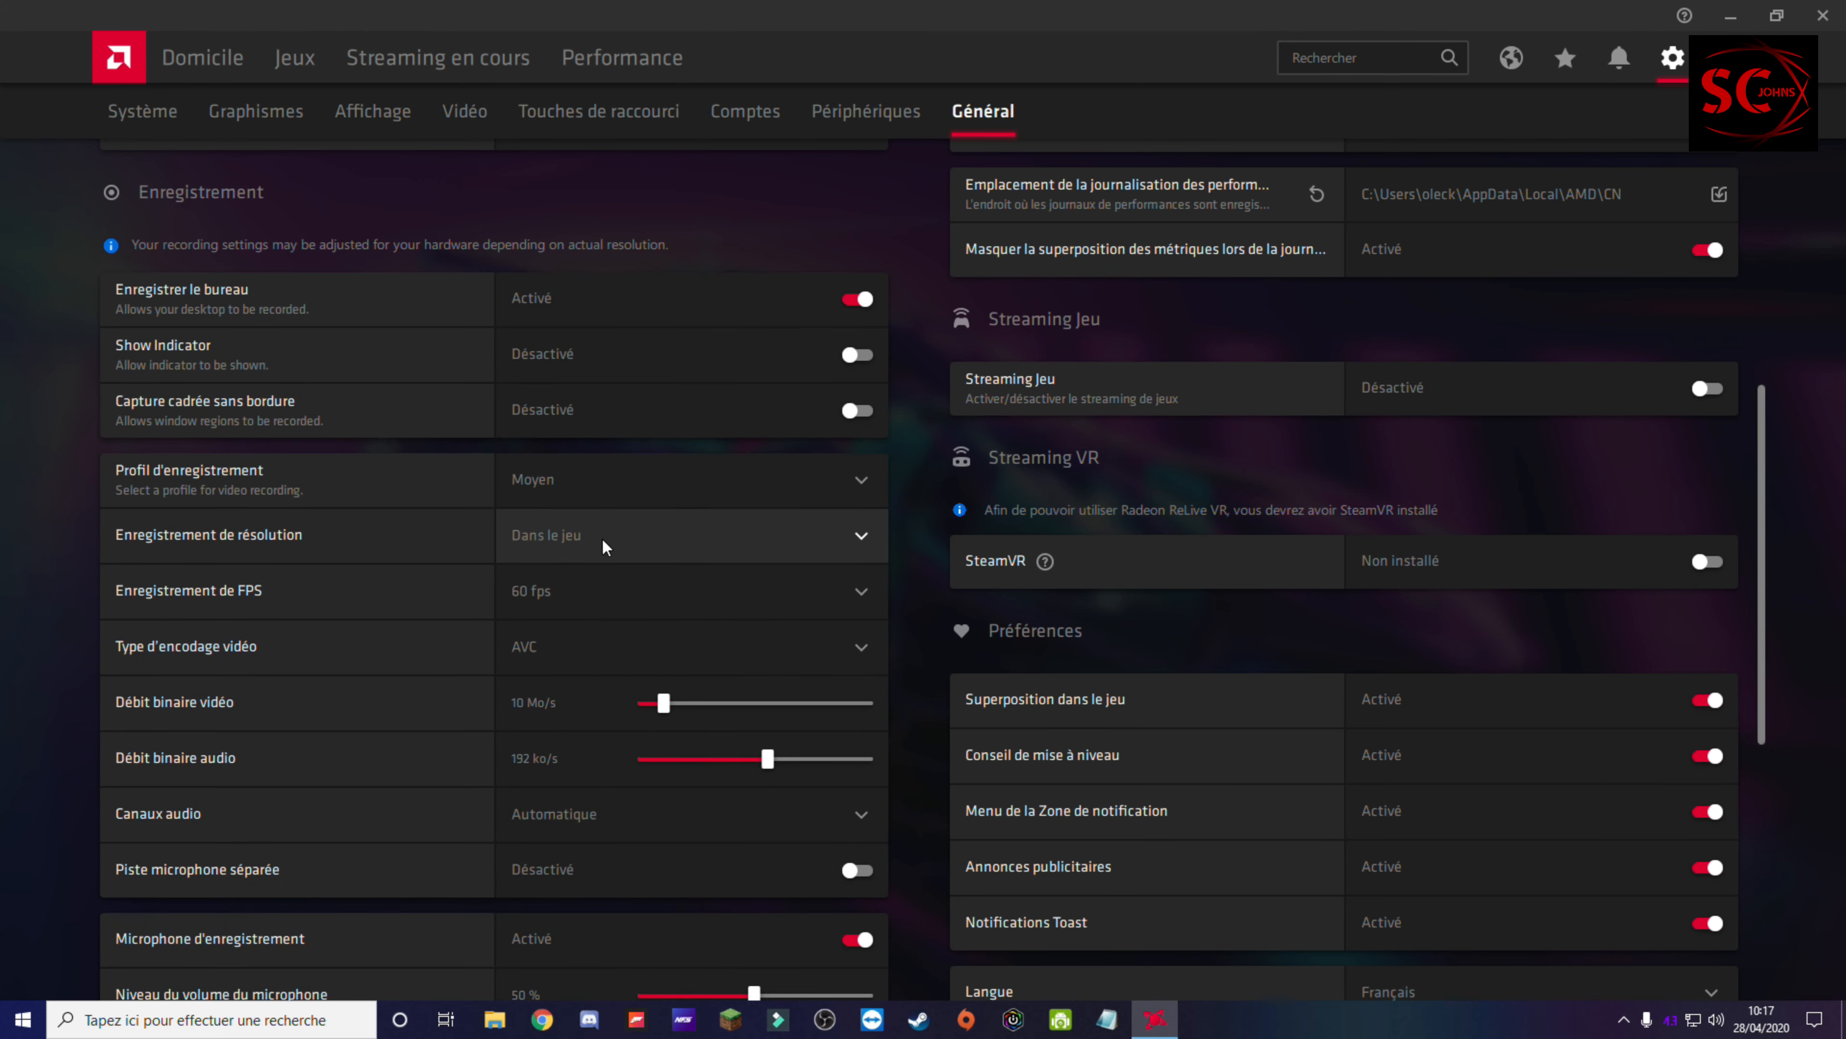
left_click(652, 507)
left_click(597, 626)
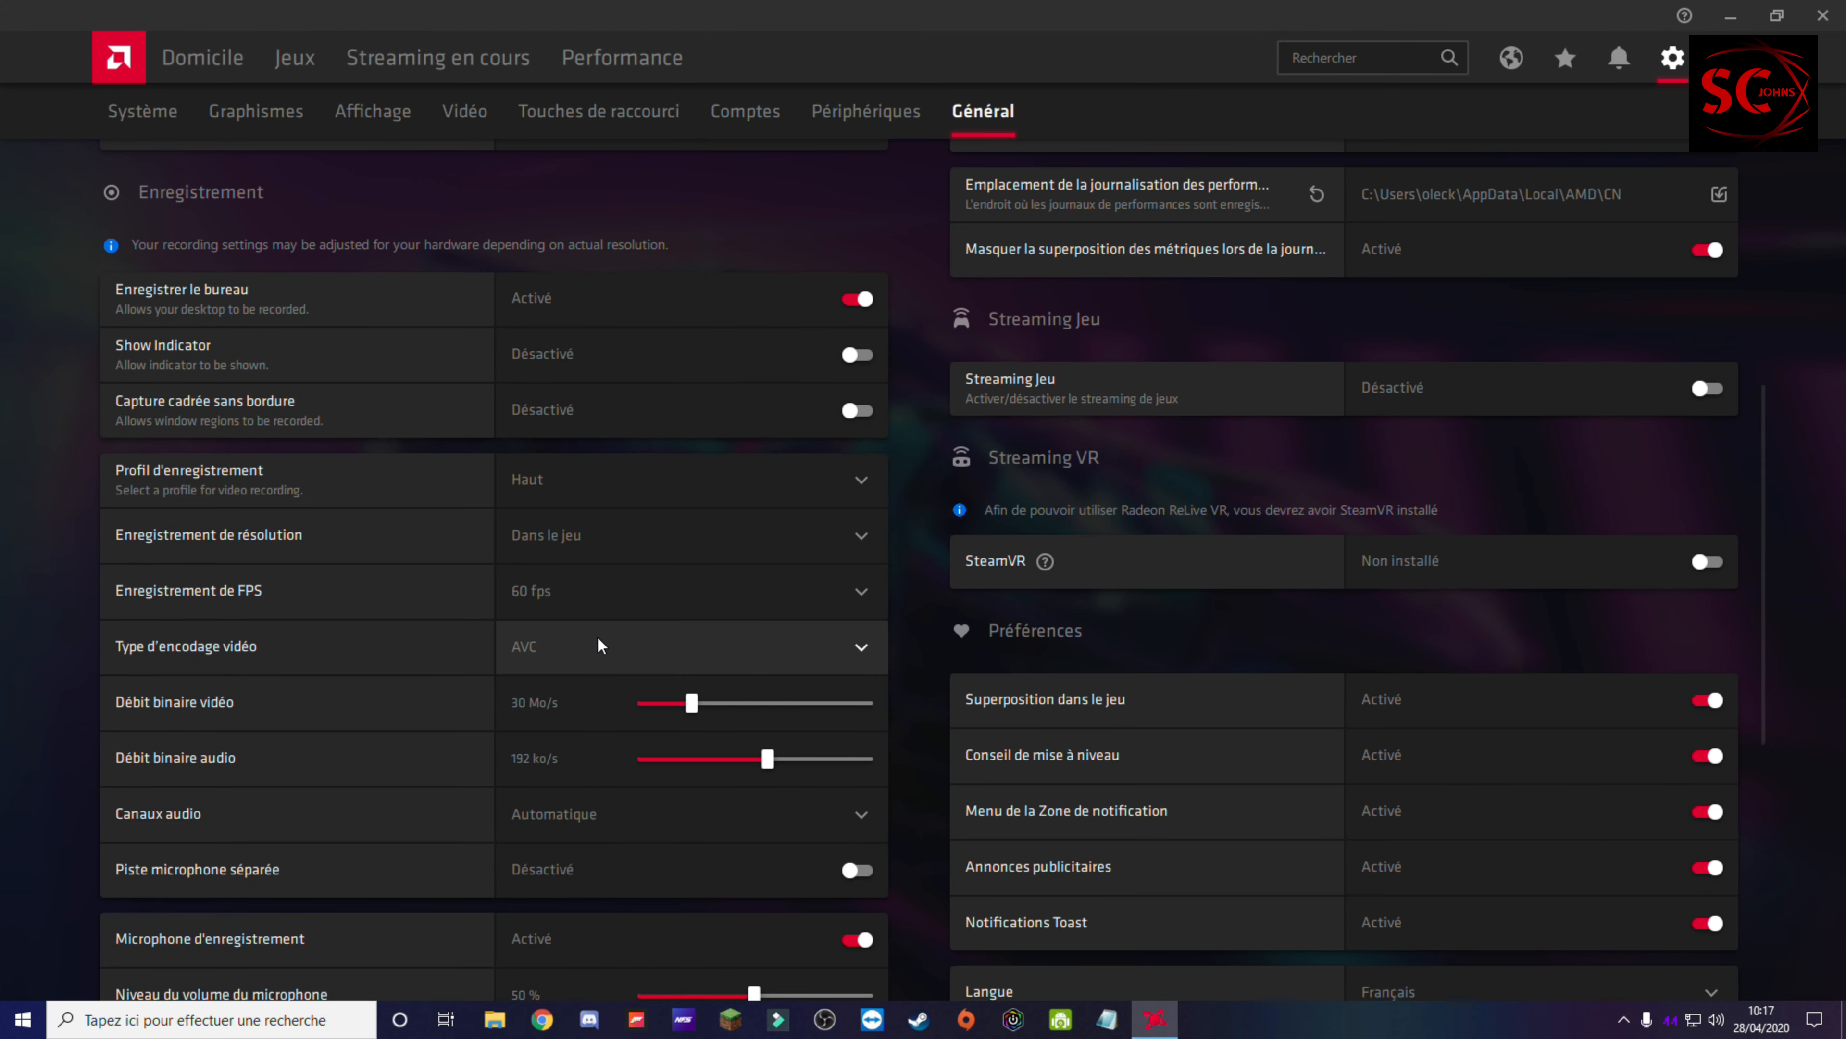
left_click(606, 488)
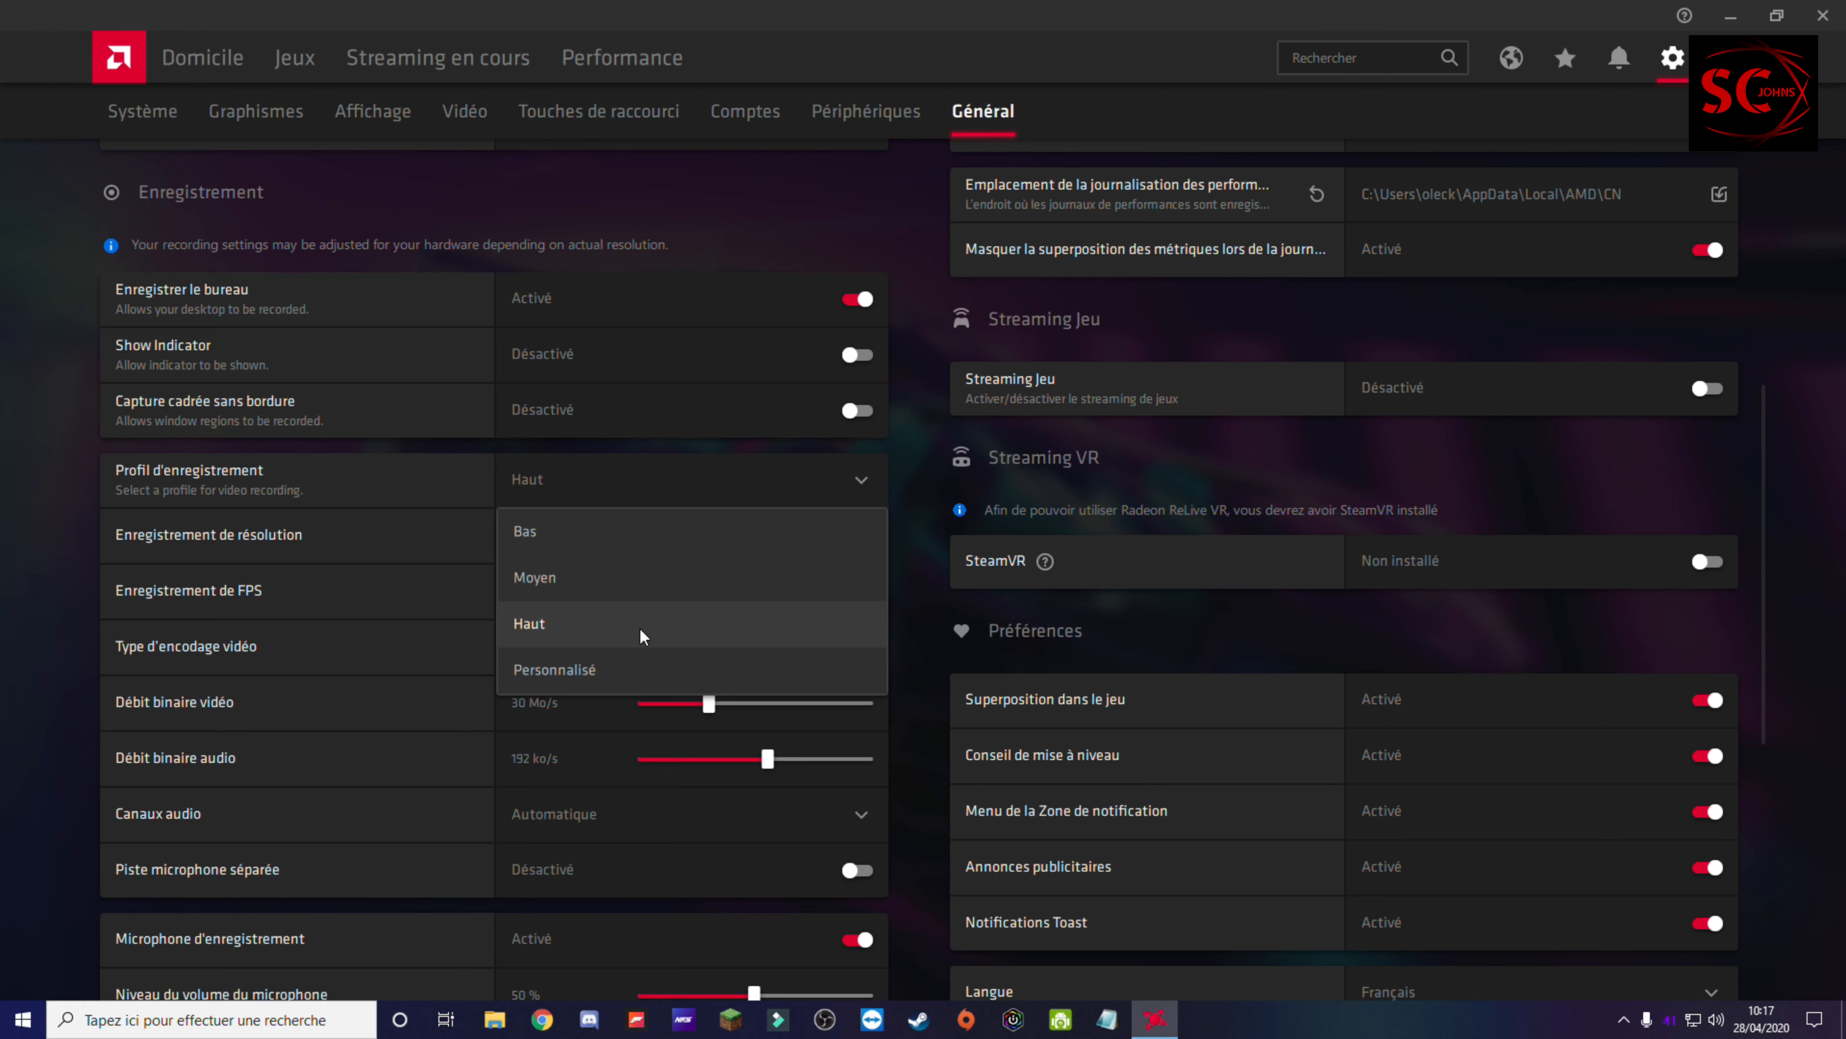
left_click(601, 593)
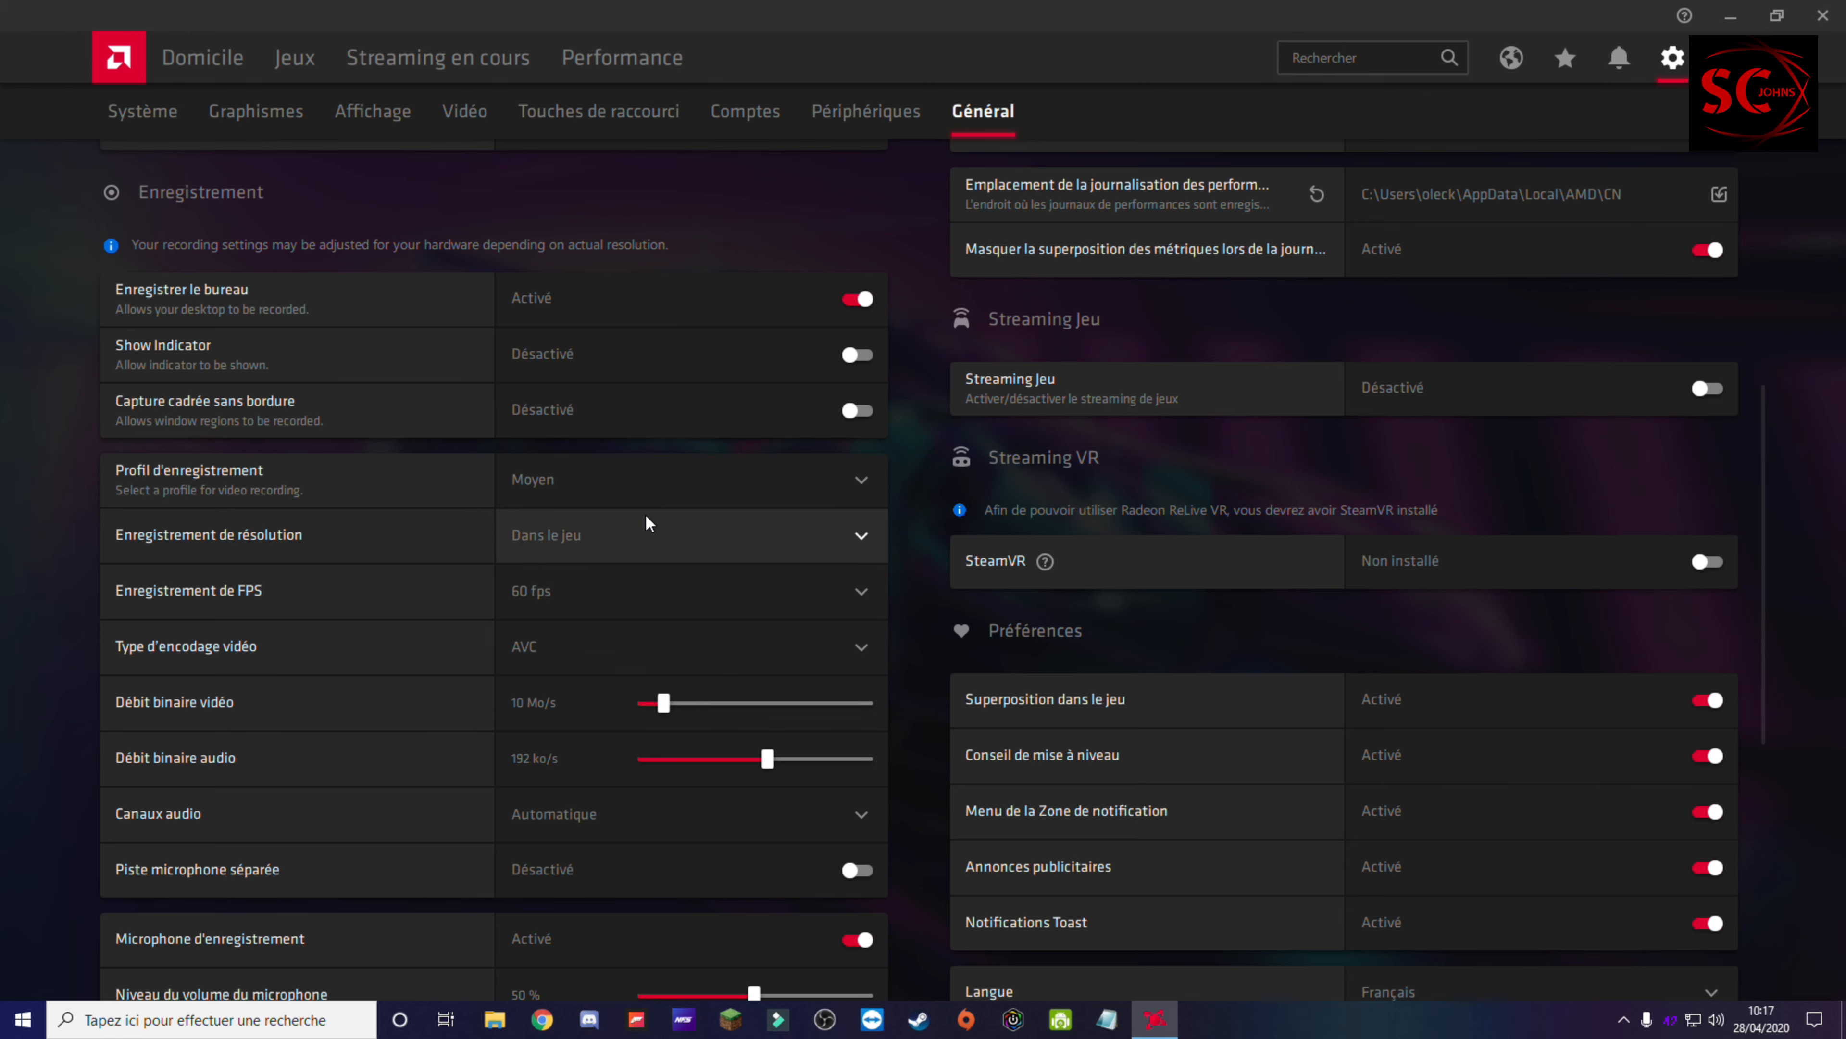
left_click(635, 478)
left_click(602, 663)
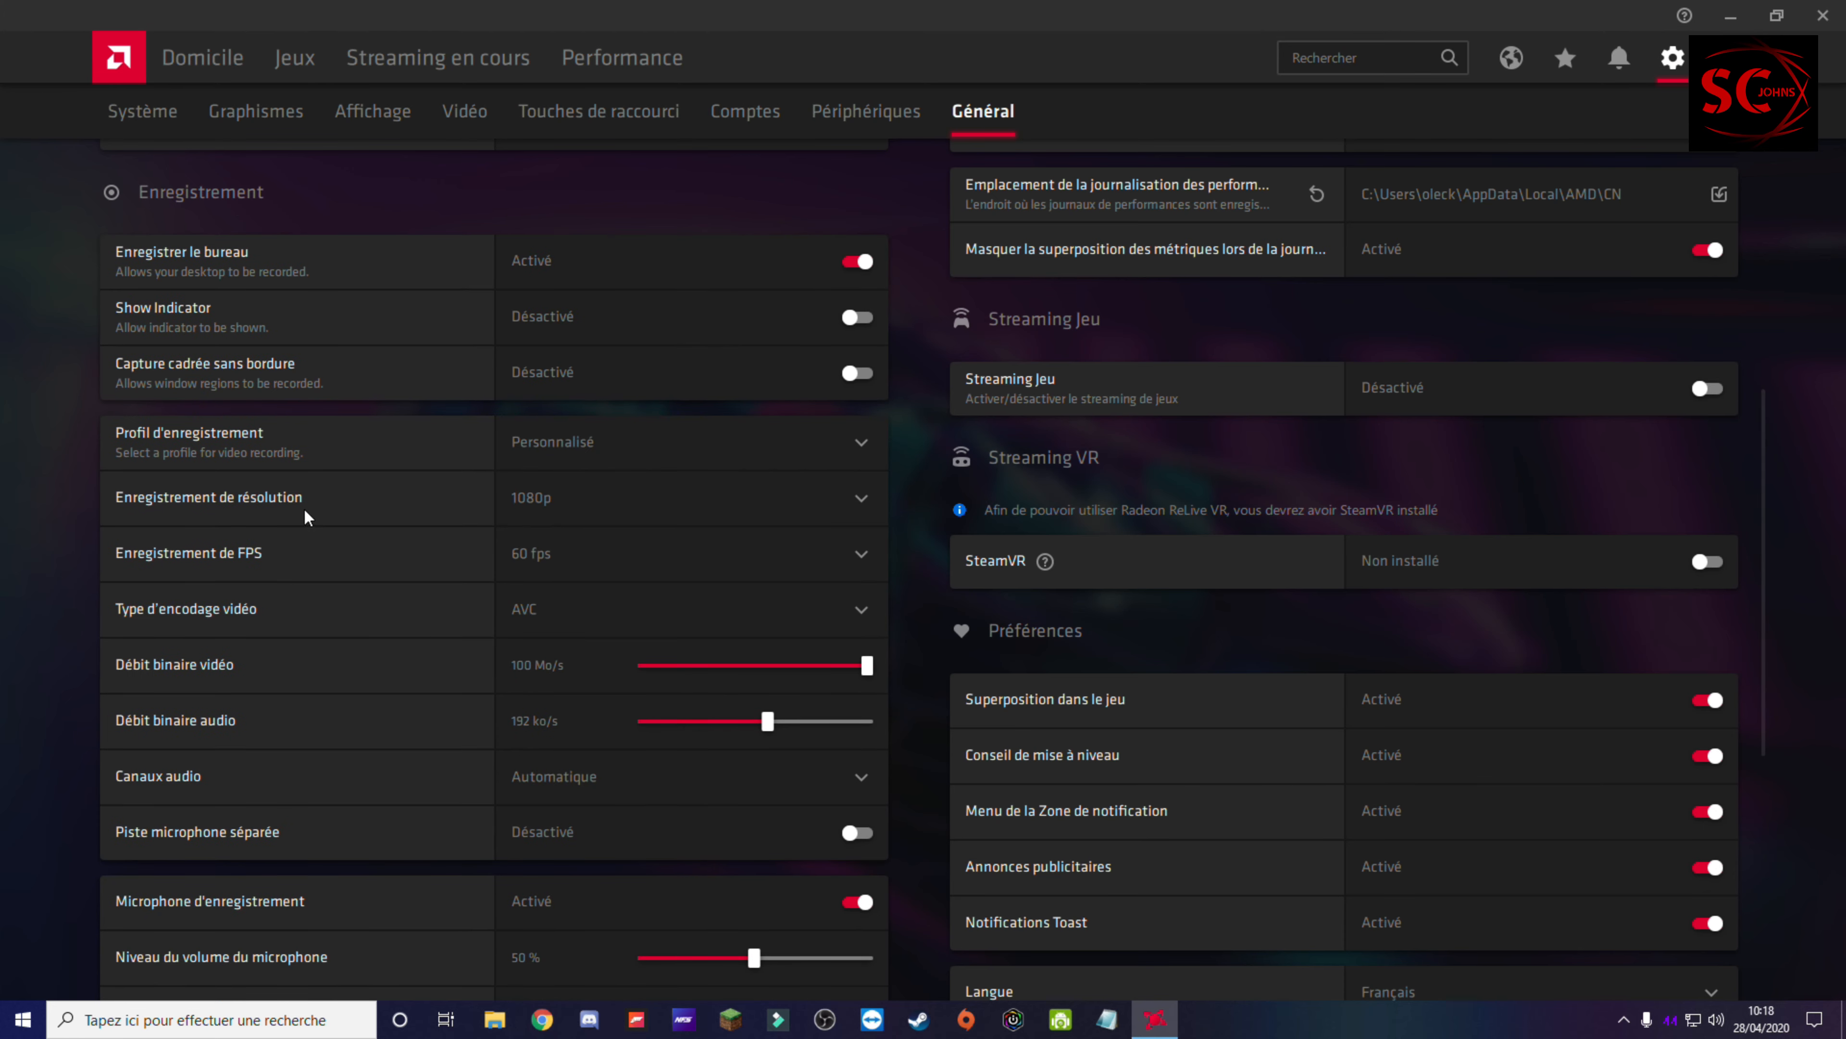
Step: Set the recording resolution to 2160p and the recording frame rate to 60 fps
left_click(598, 504)
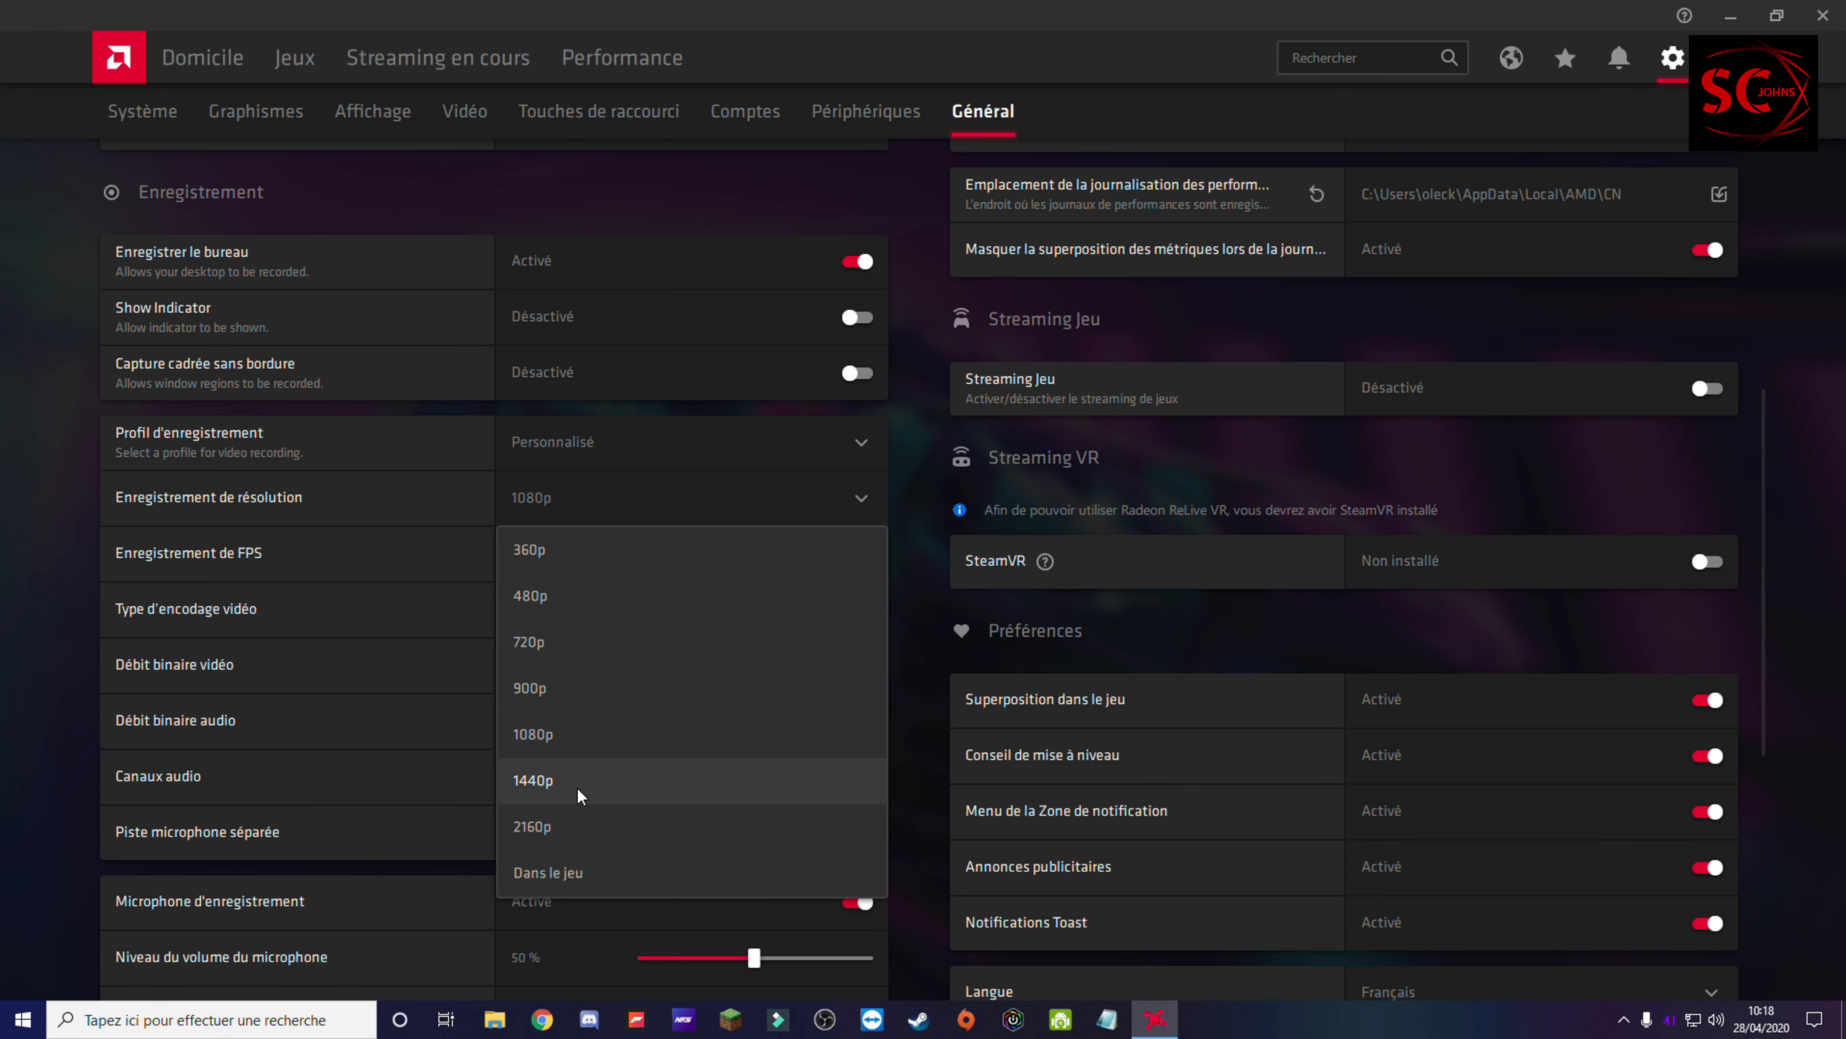
left_click(593, 844)
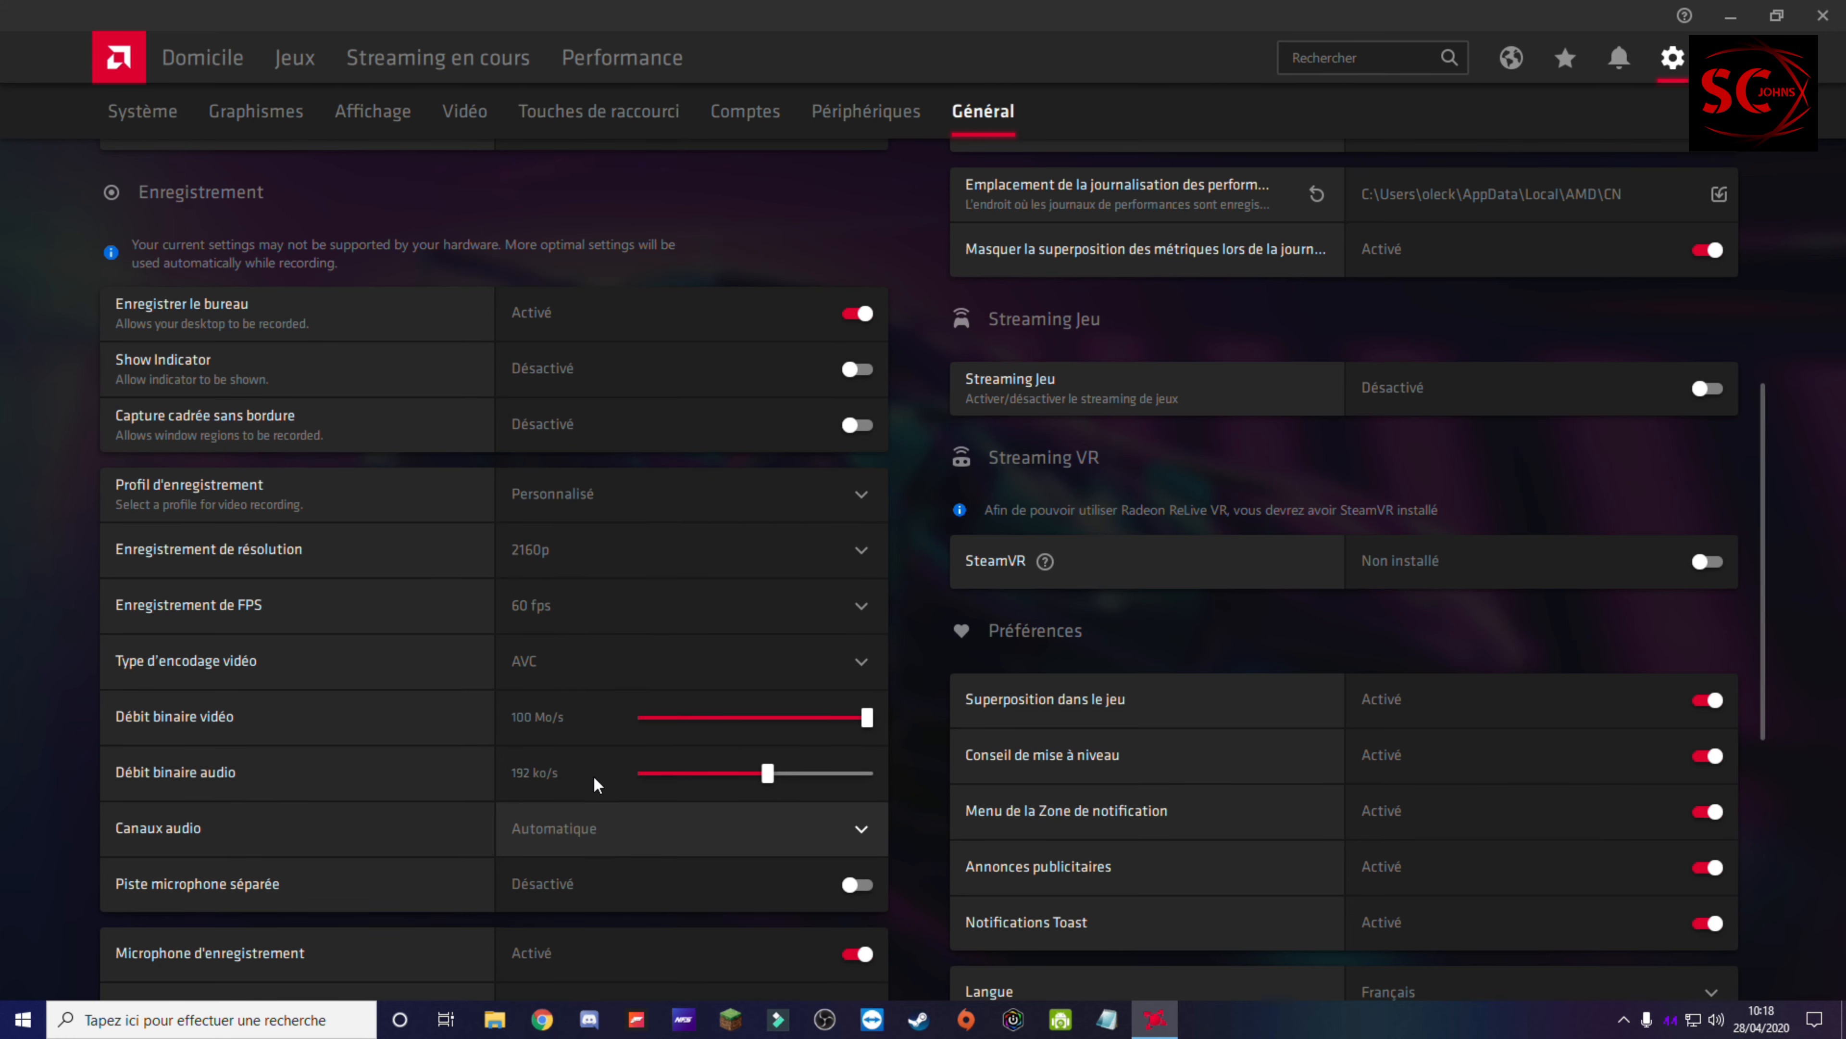
left_click(532, 608)
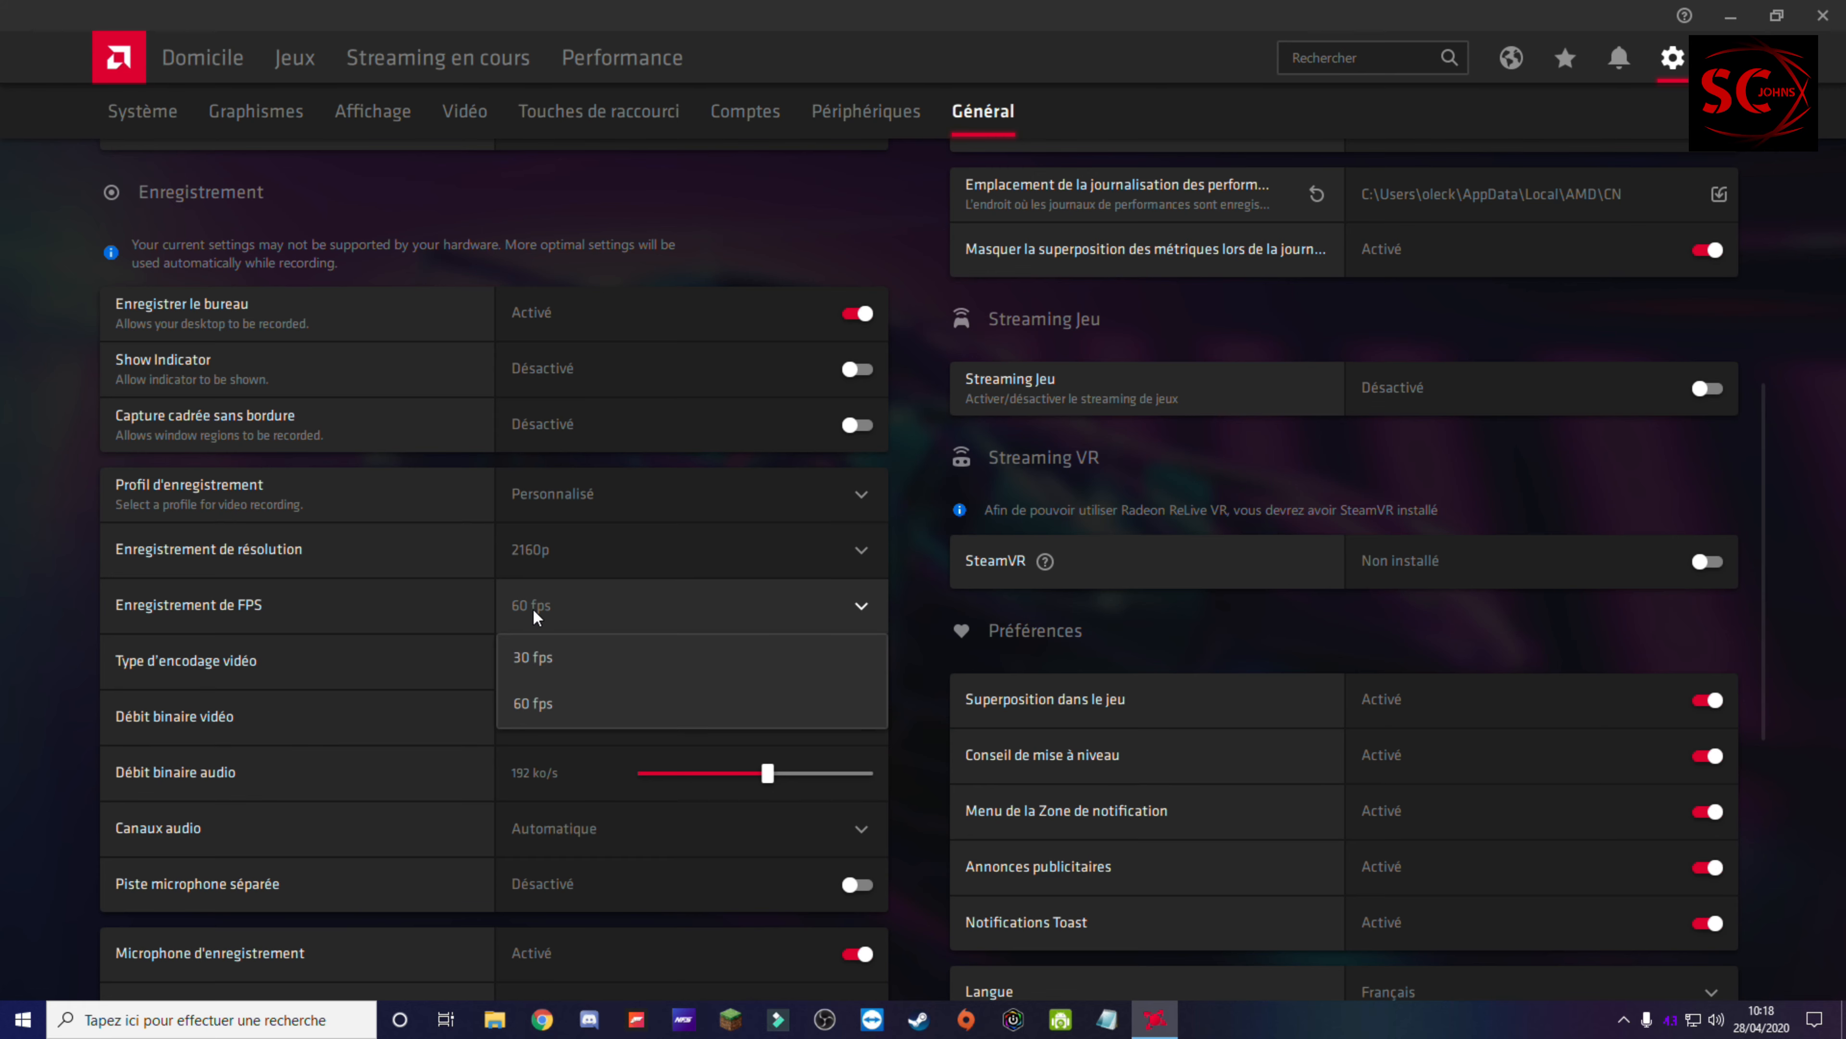
left_click(586, 709)
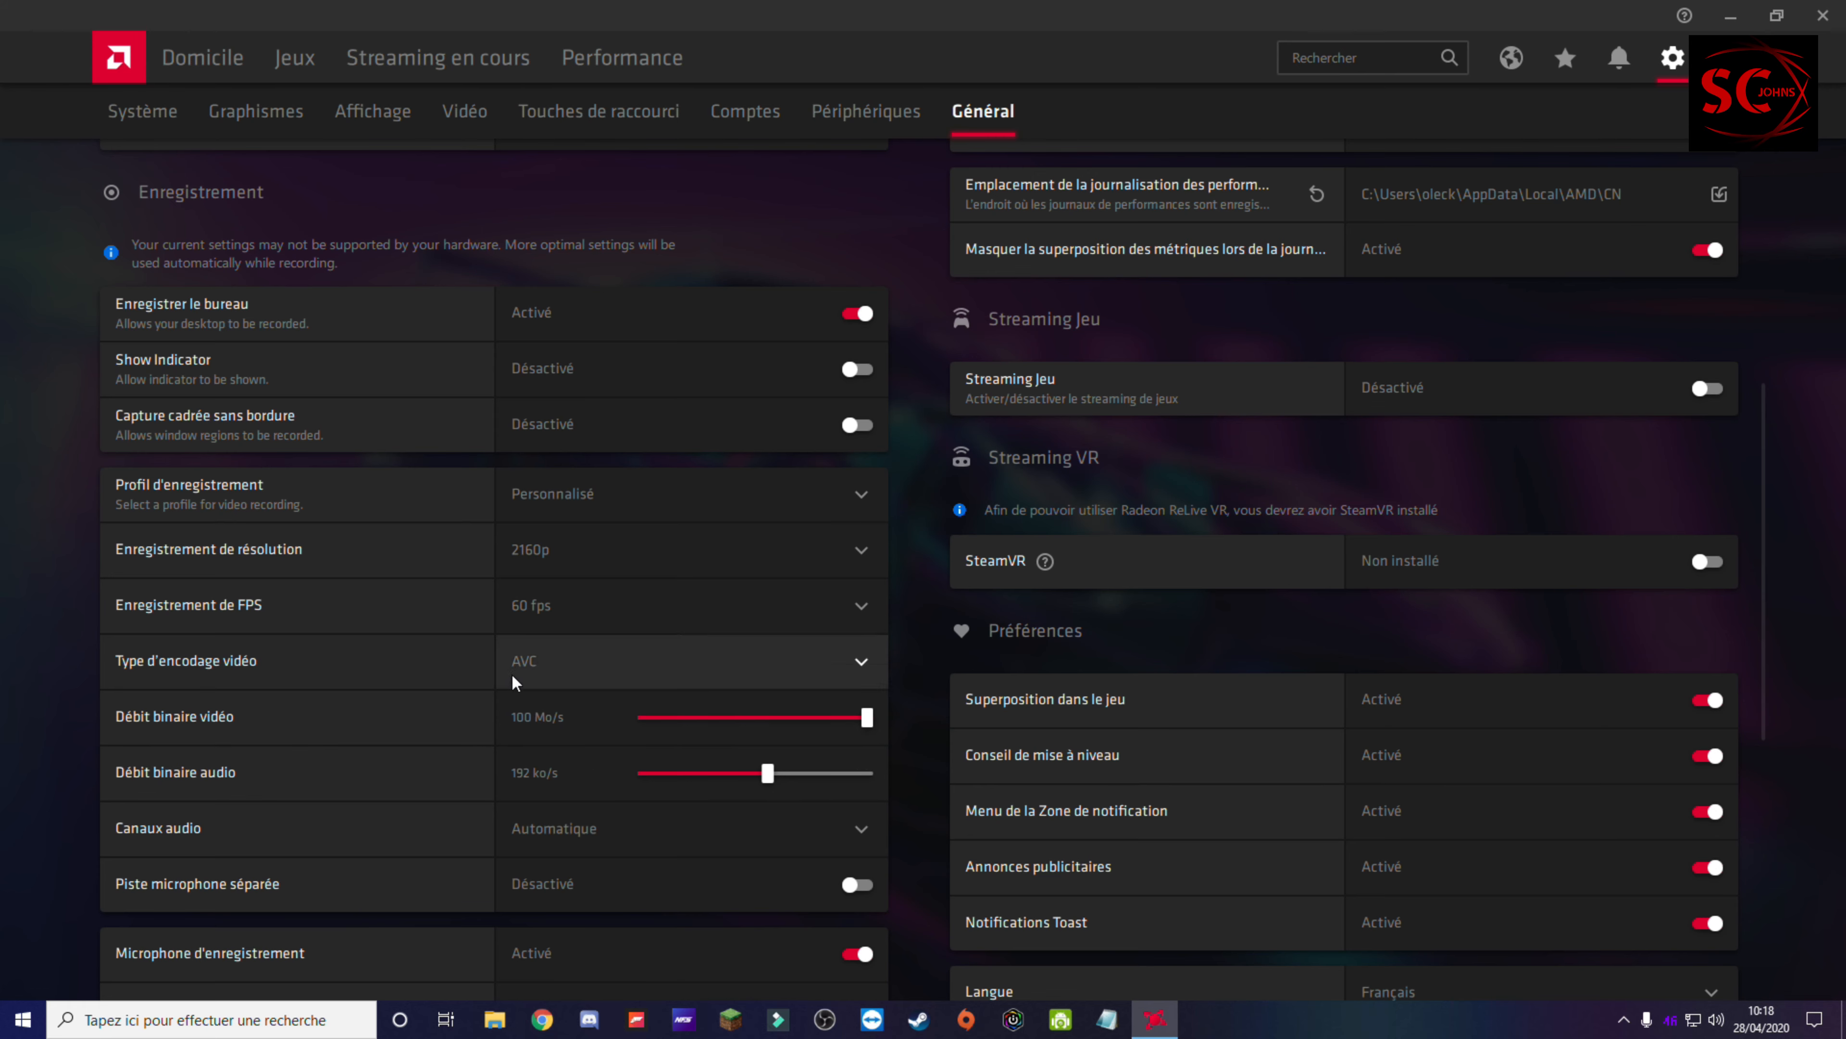
Step: Review the available recording resolutions and set the recording resolution to 1080p
left_click(517, 566)
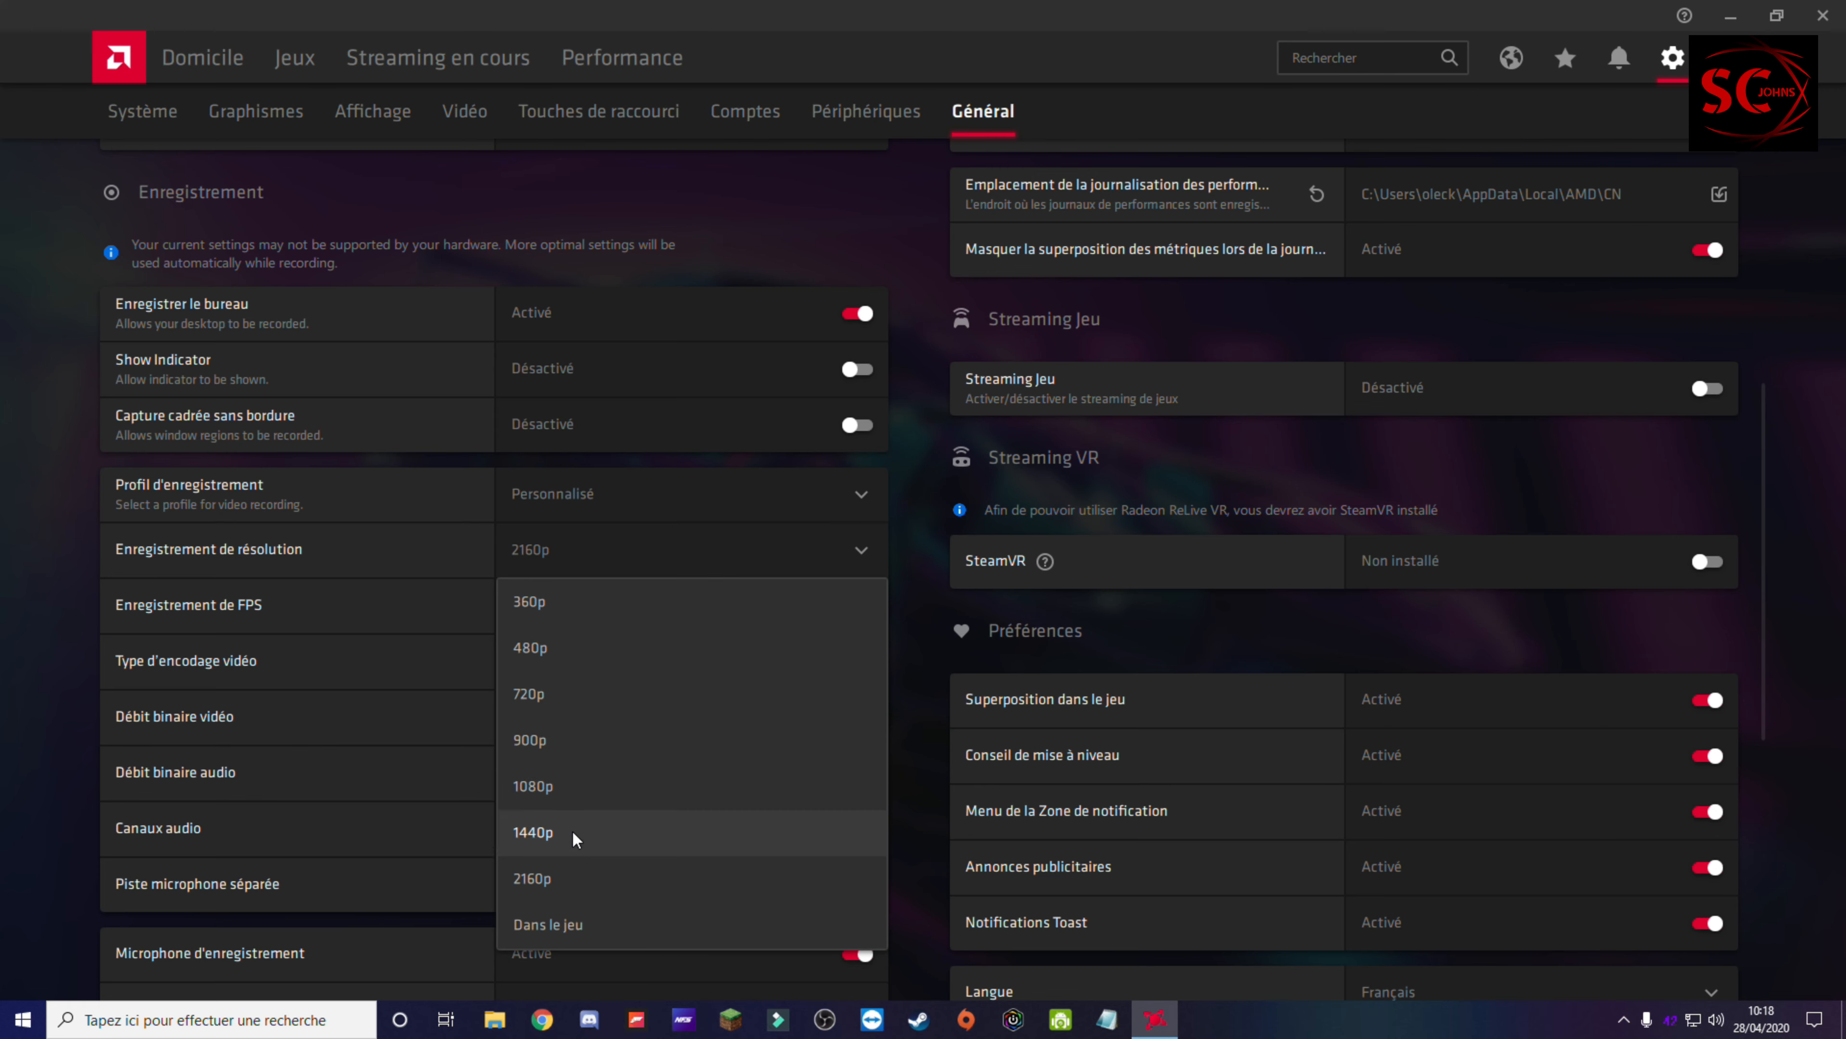
left_click(912, 654)
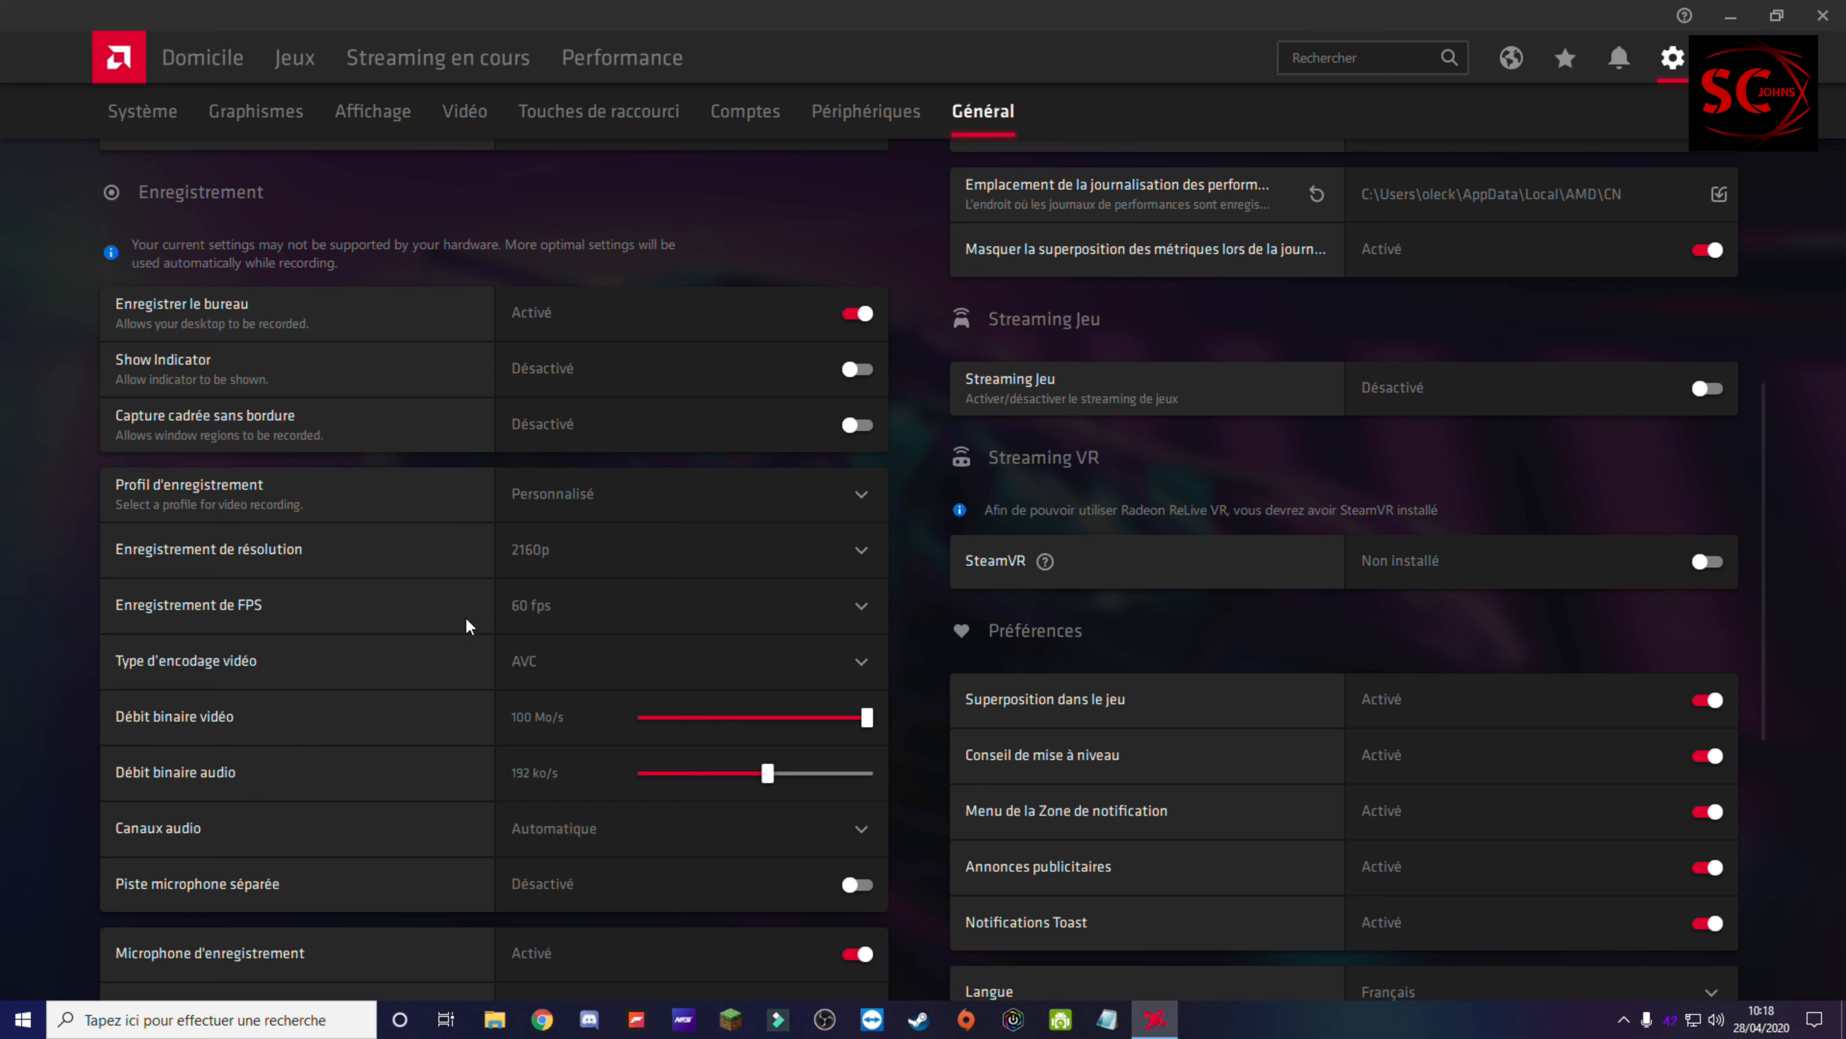
left_click(667, 544)
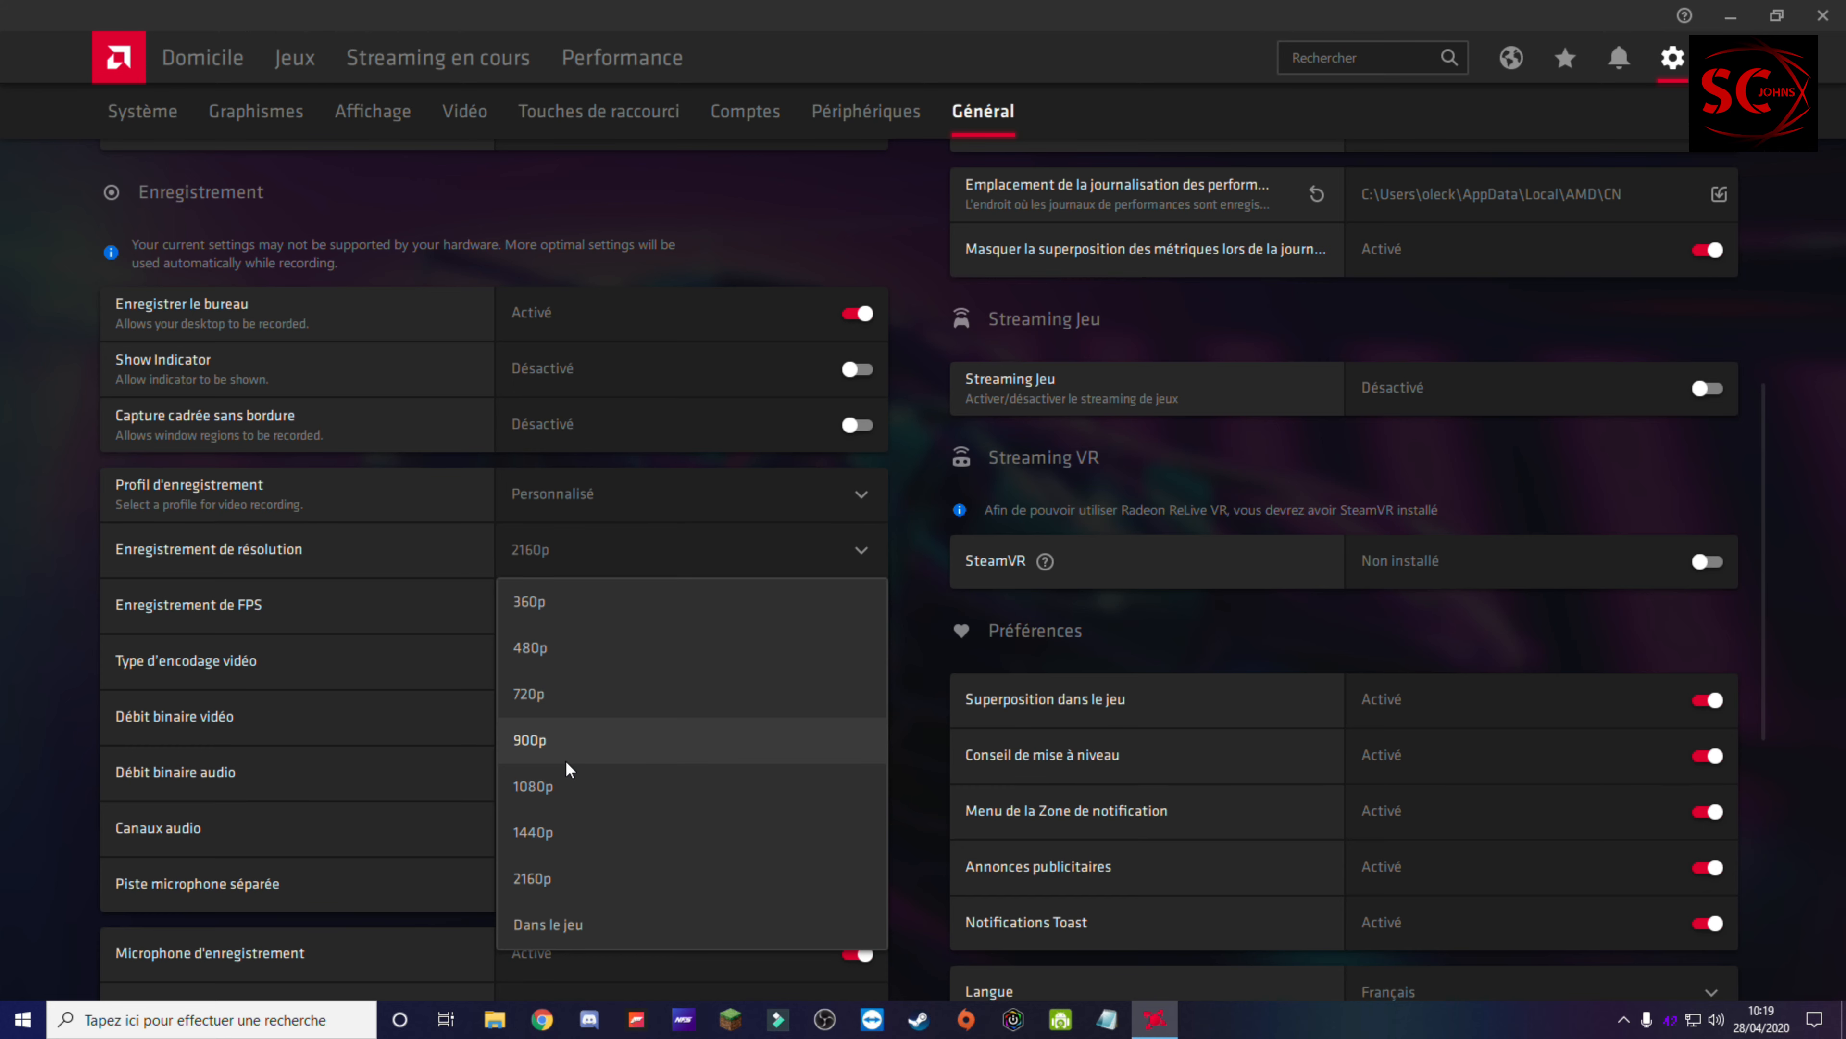
left_click(561, 783)
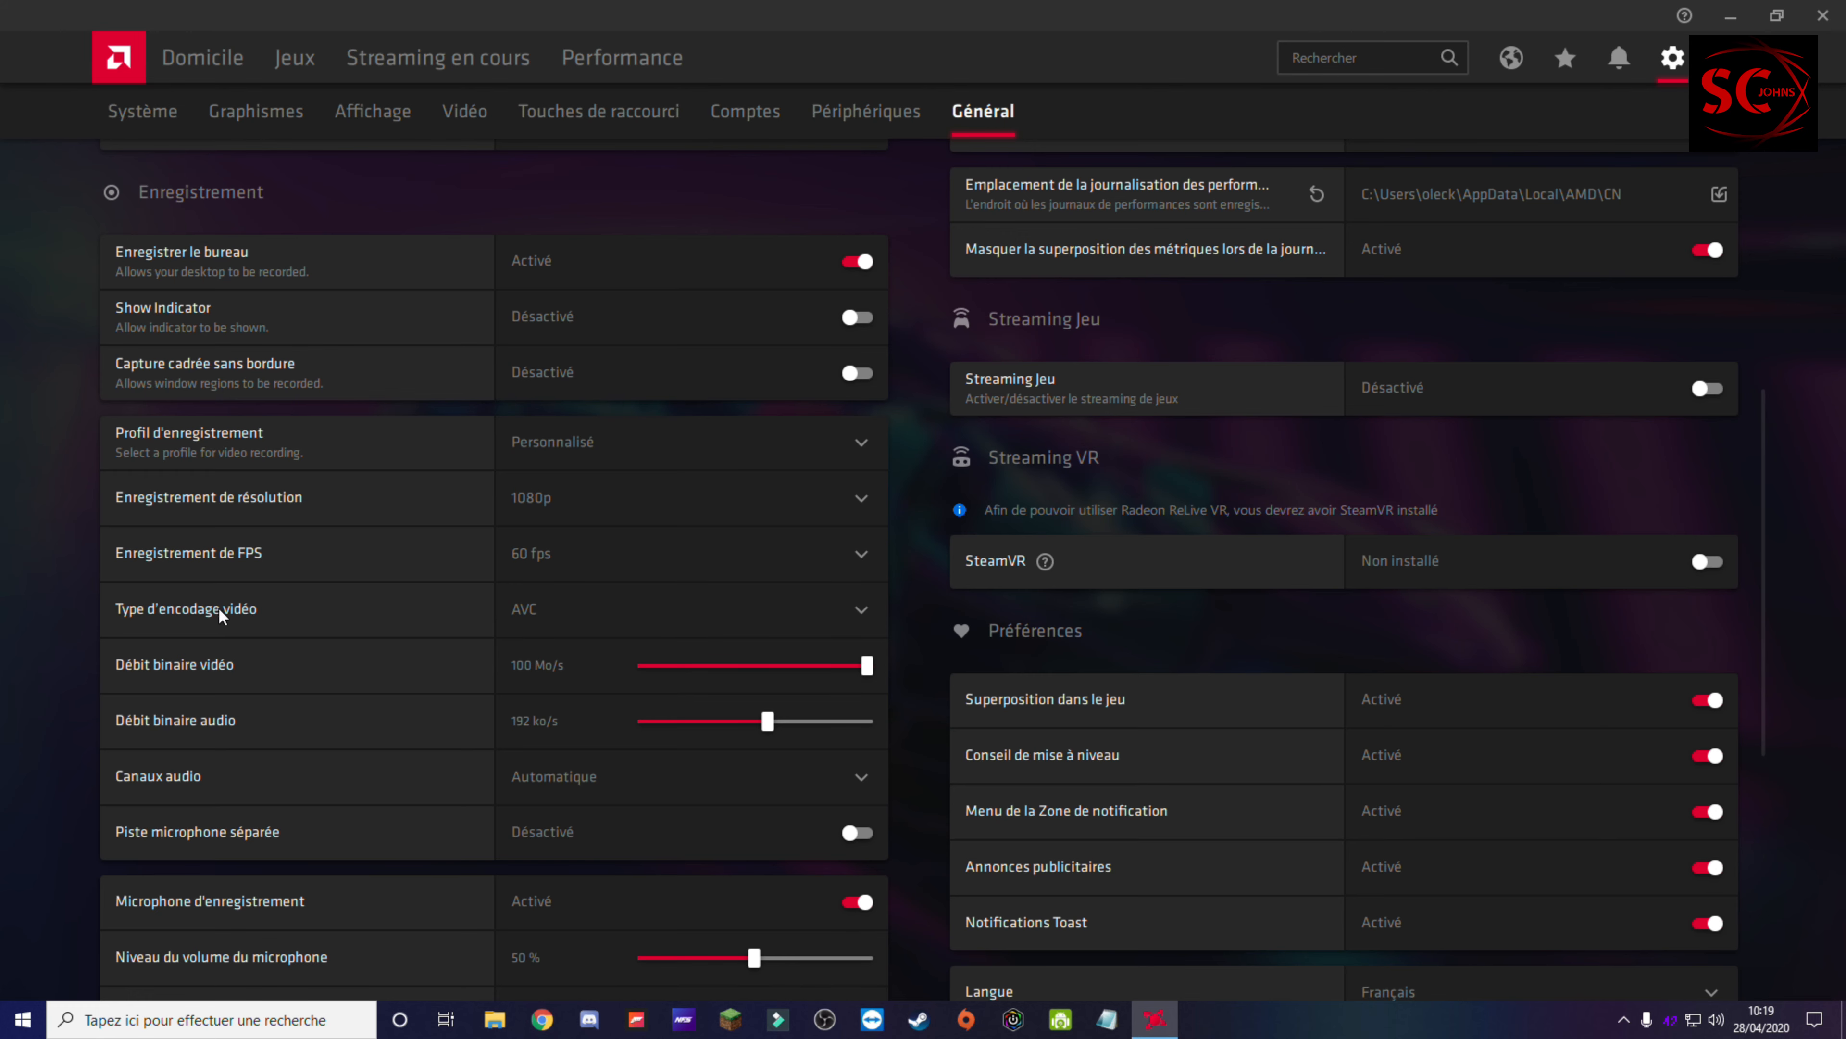
Step: Set the video bitrate to 100 Mo/s and the audio bitrate to 320 ko/s, keeping AVC as the video encoding type
left_click(527, 611)
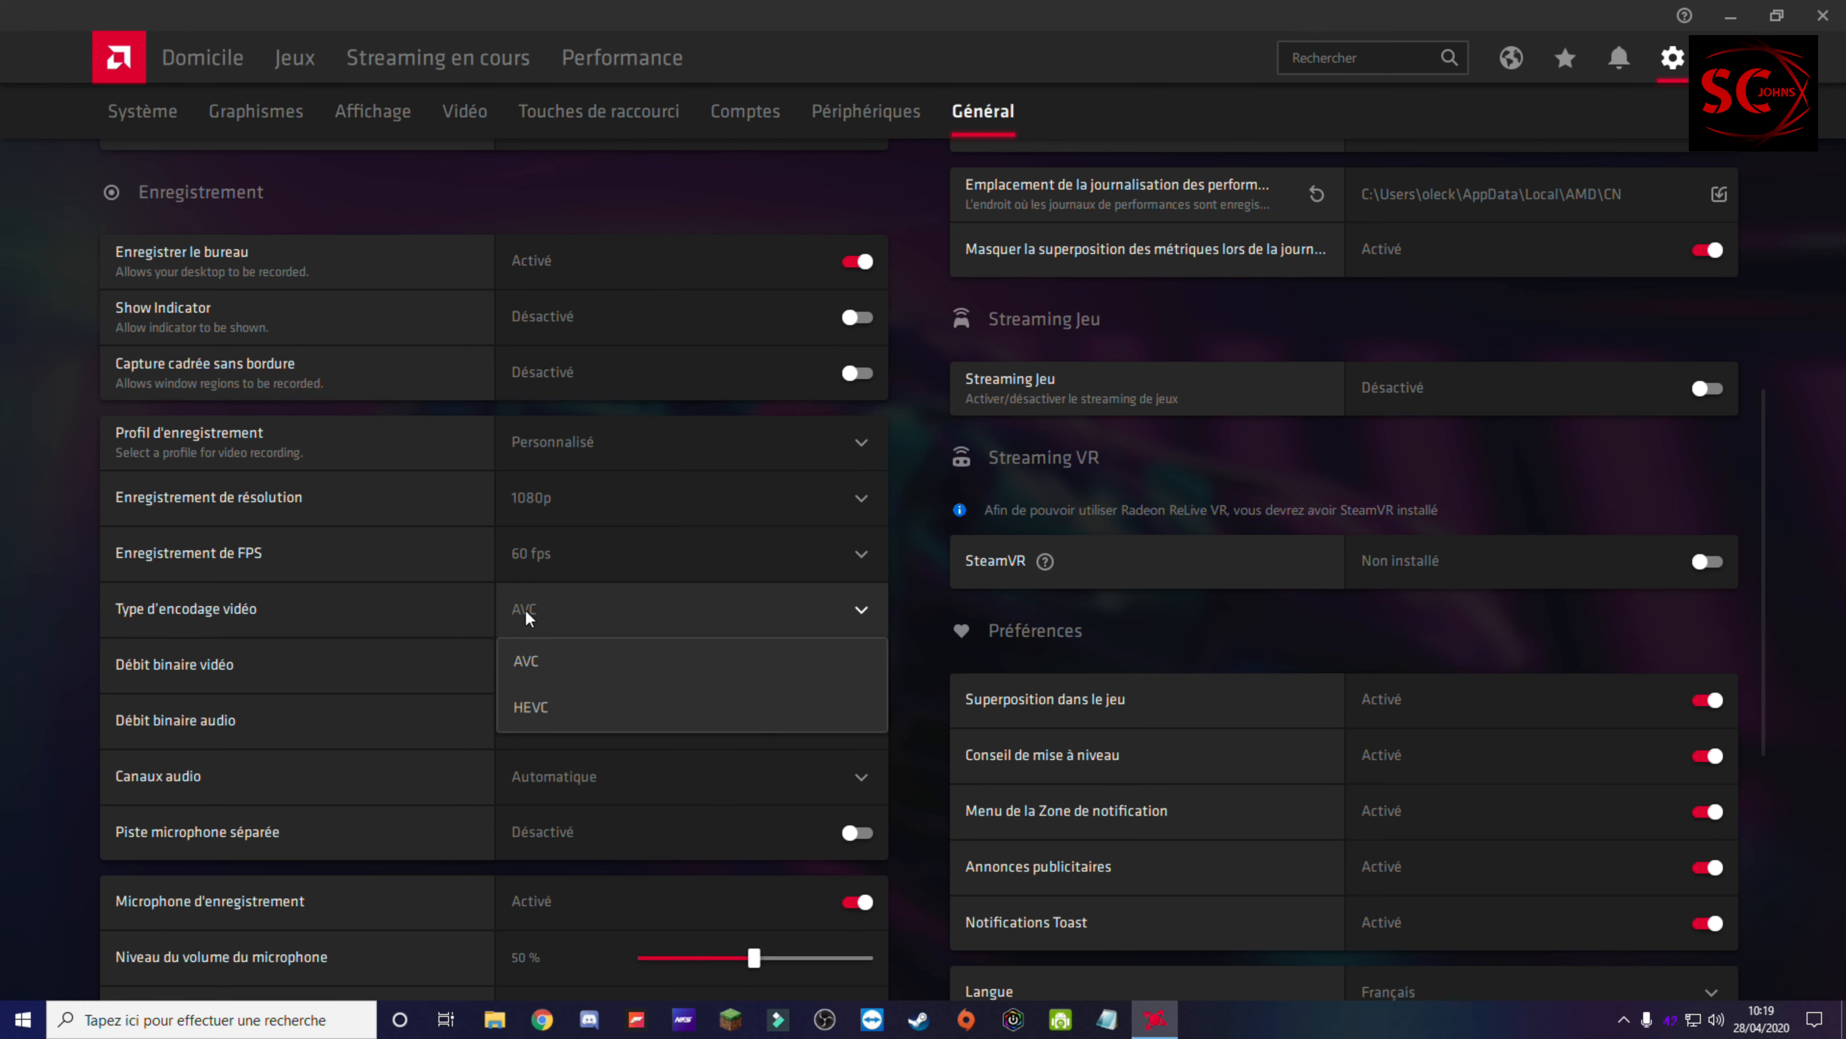
left_click(525, 611)
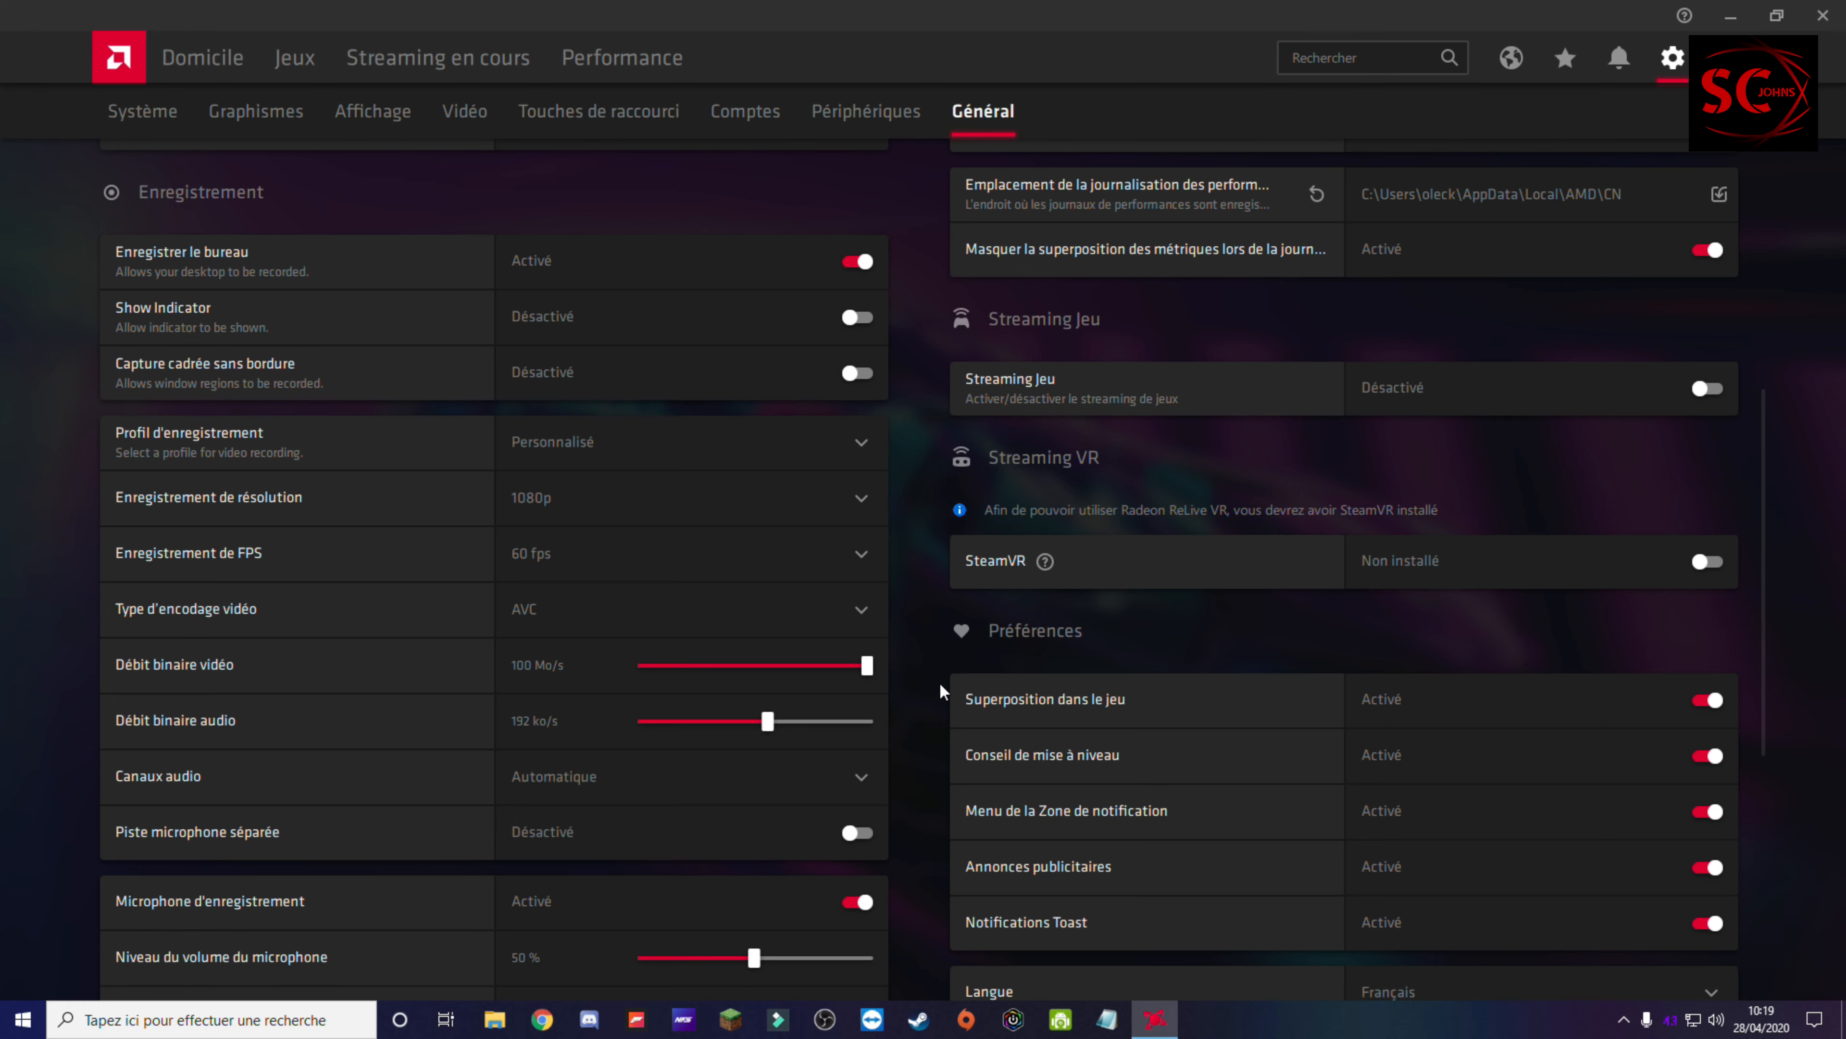
left_click_drag(713, 667, 719, 667)
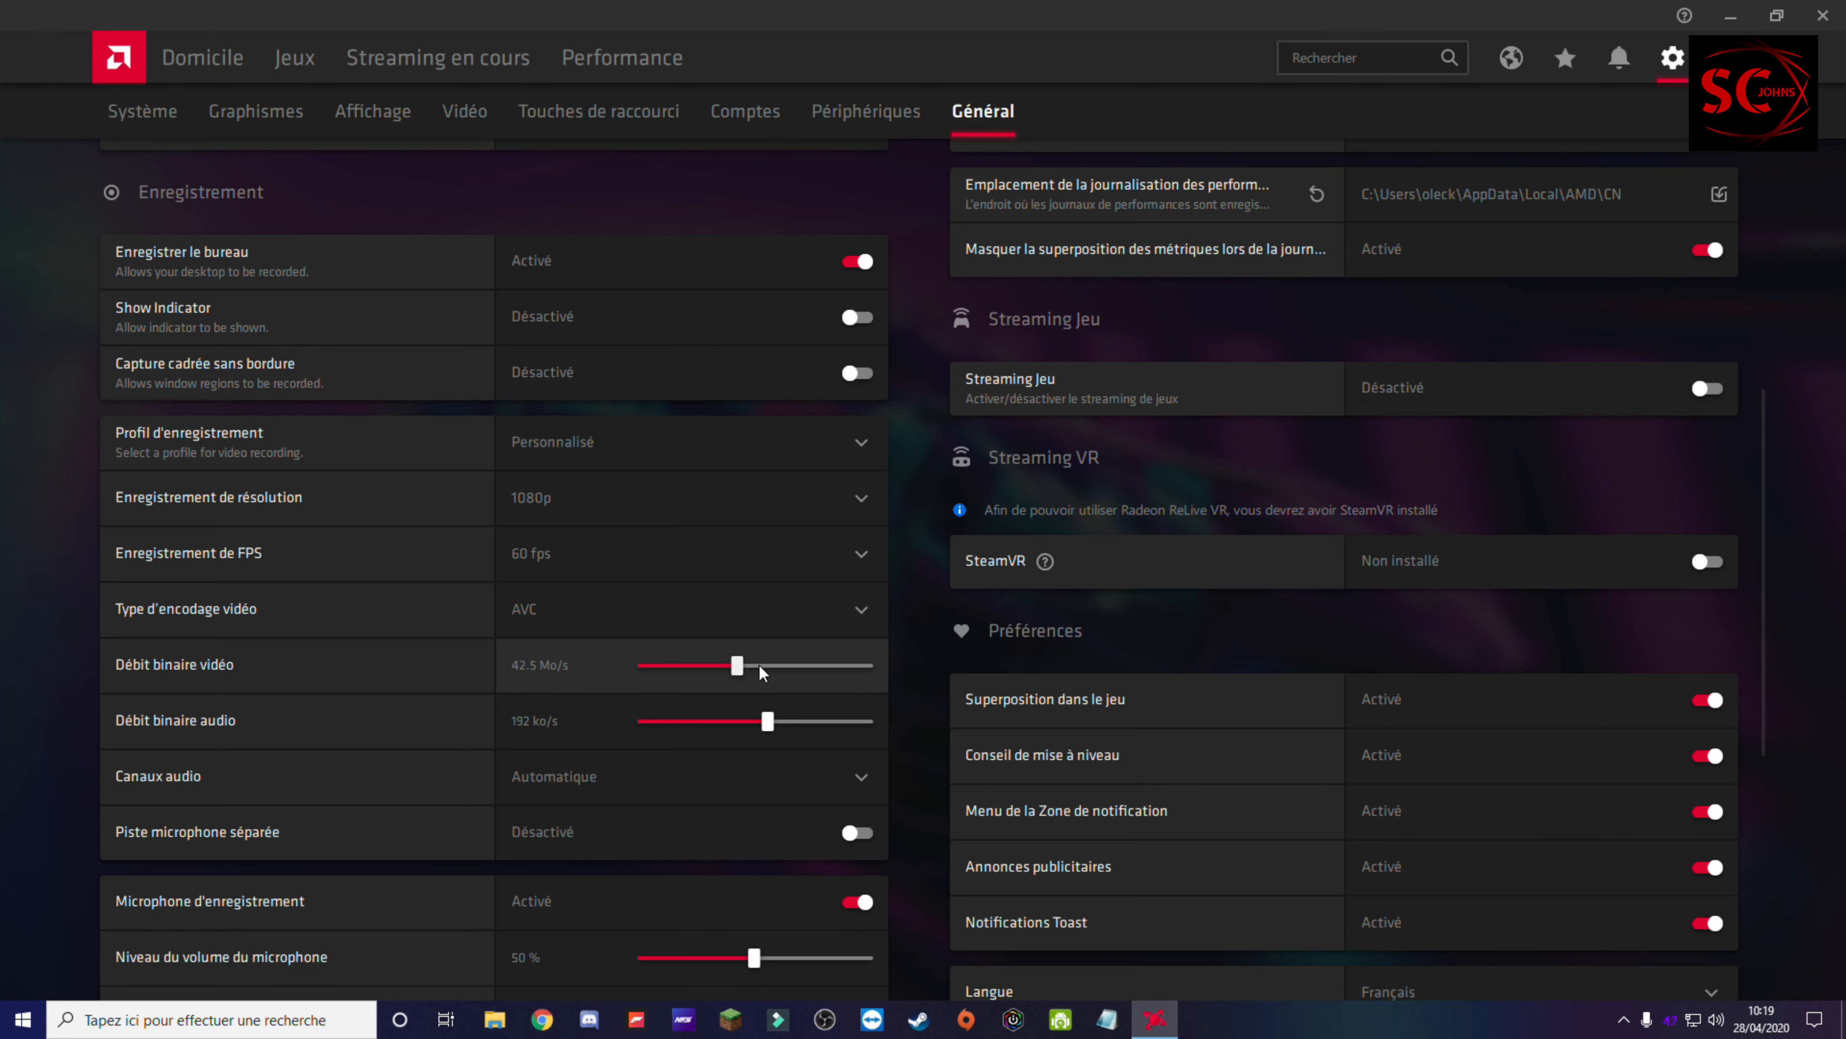
left_click_drag(759, 664, 1013, 703)
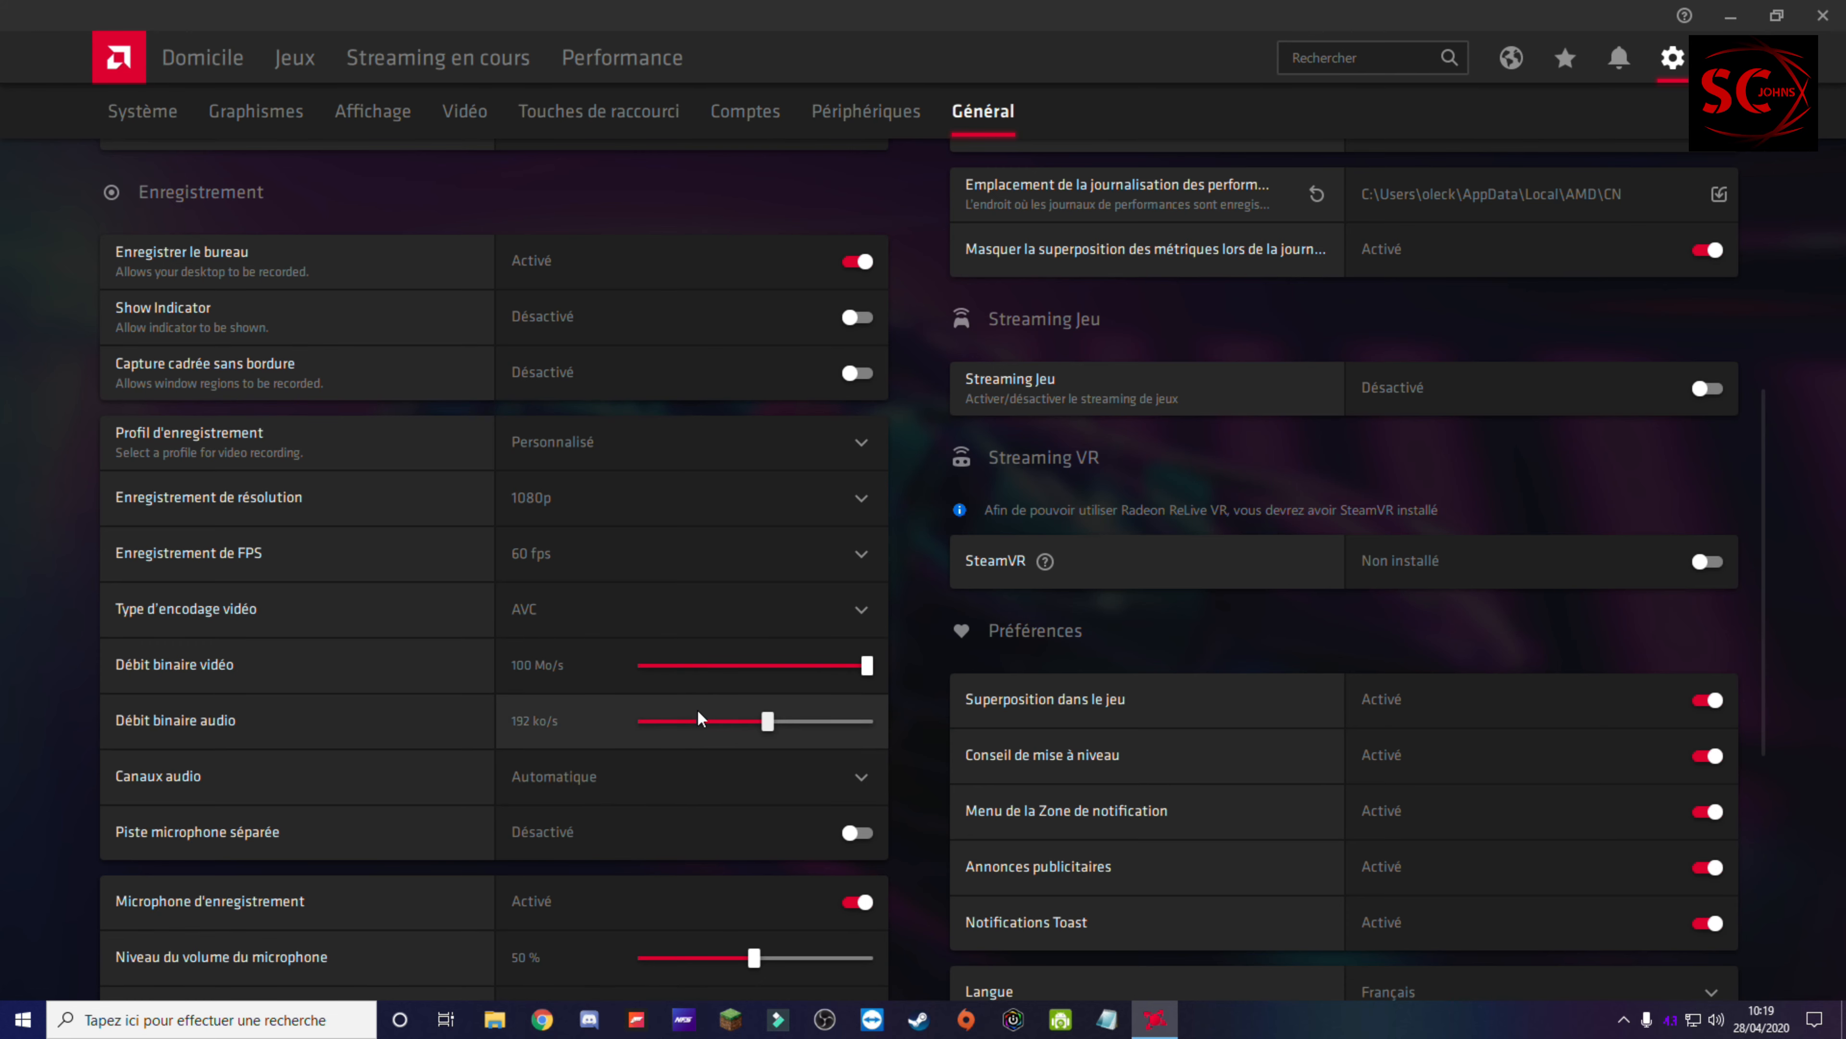
left_click_drag(773, 725, 970, 726)
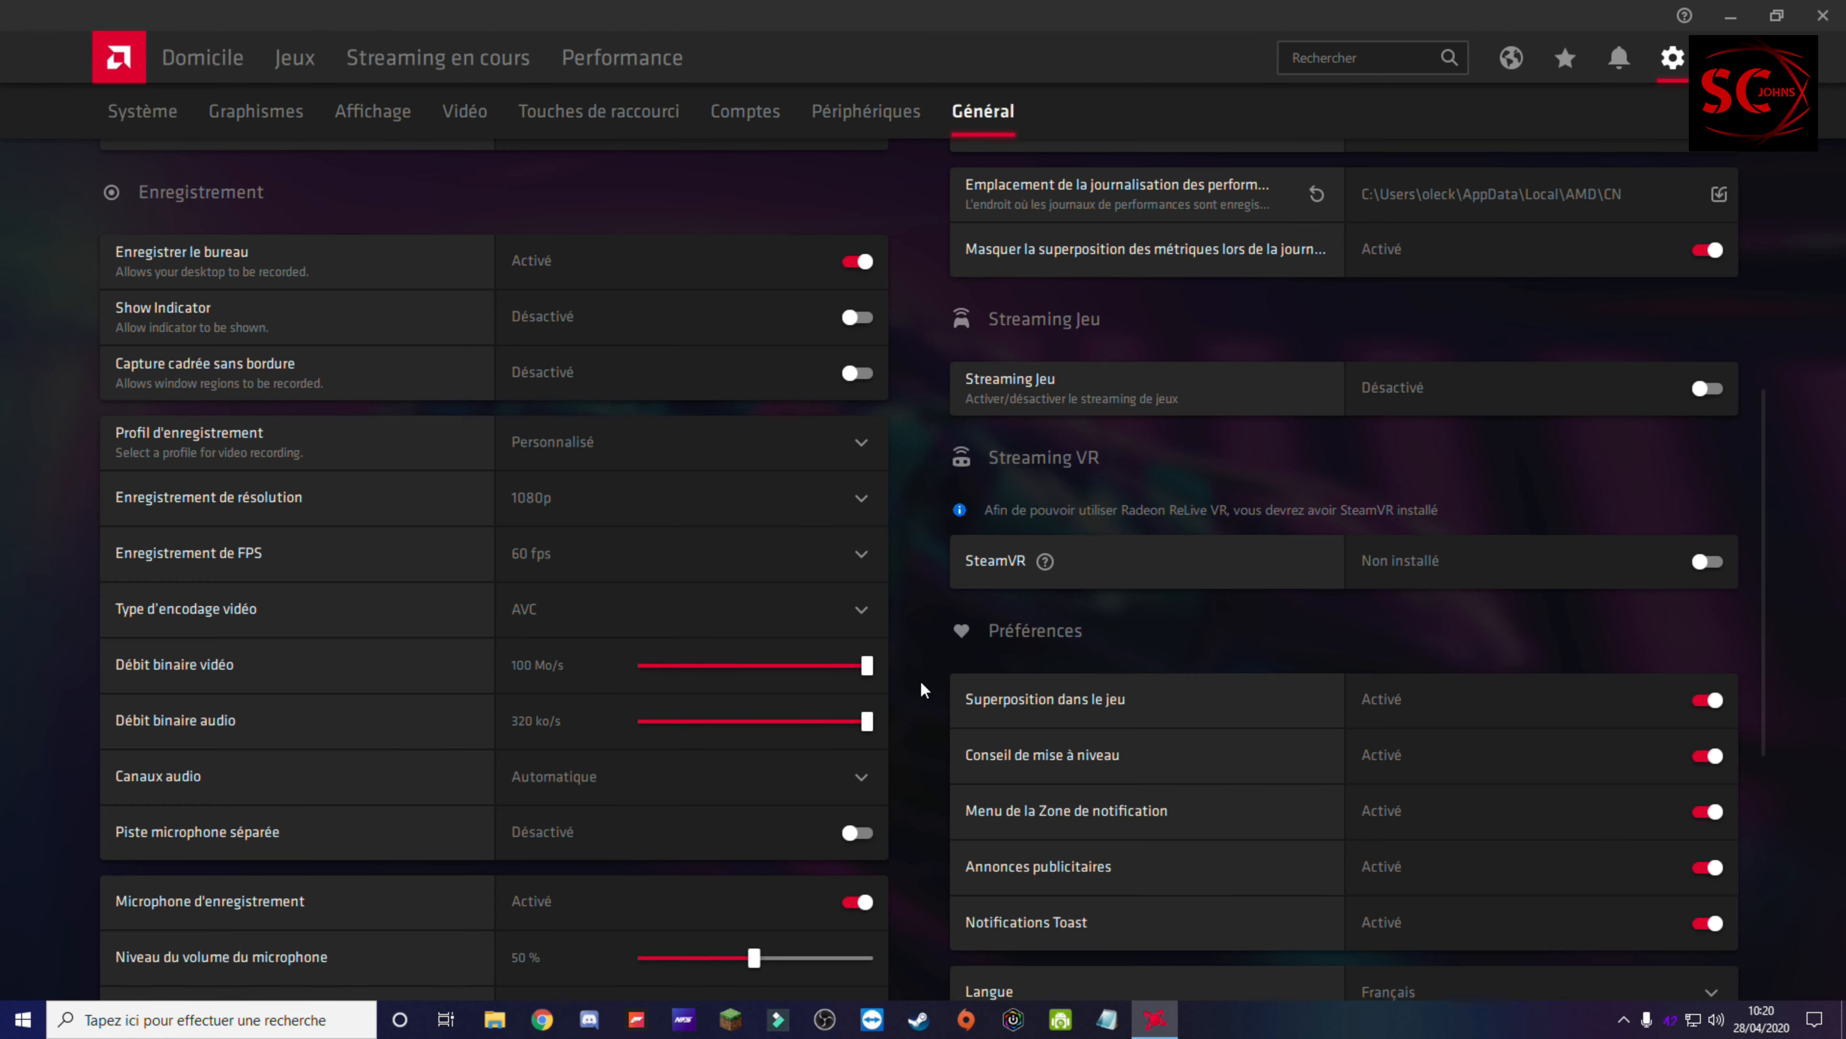
Step: Open the folder selection for the media save location and go to the HDD DATA (E:) drive
scroll(919, 690, "down", 3)
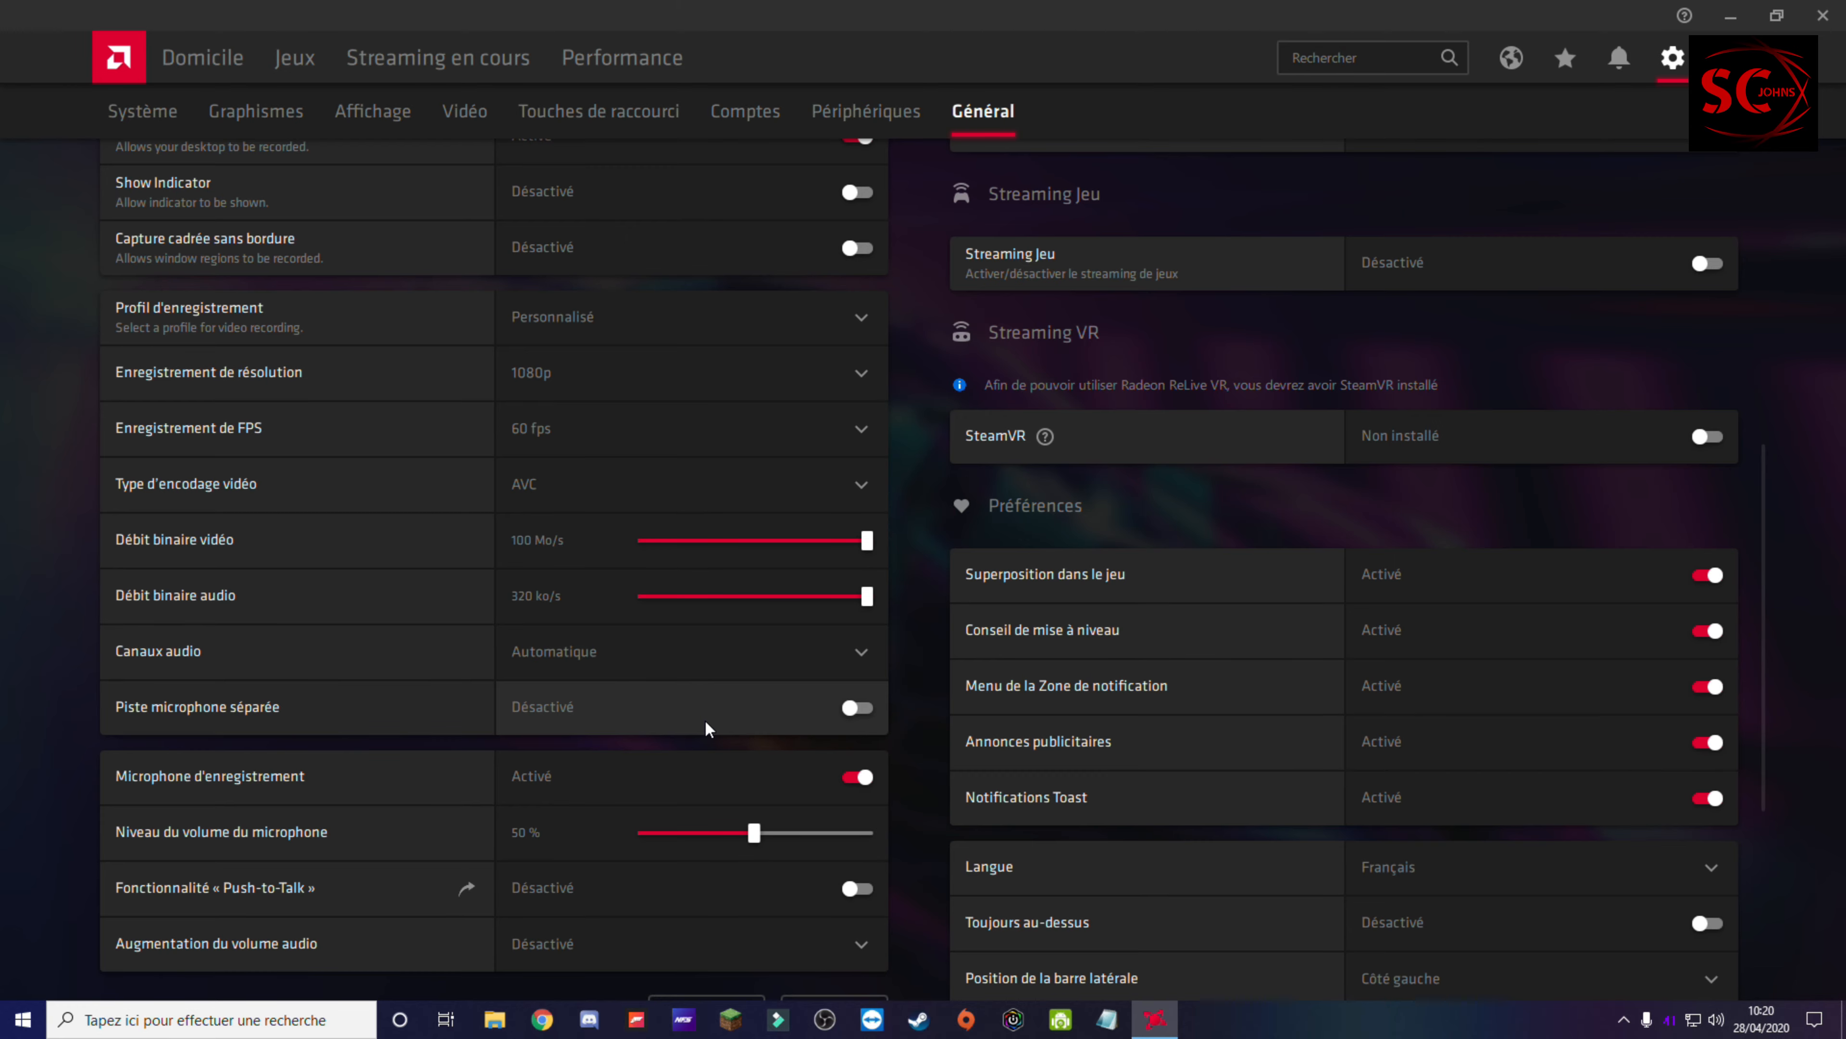
scroll(738, 841, "up", 5)
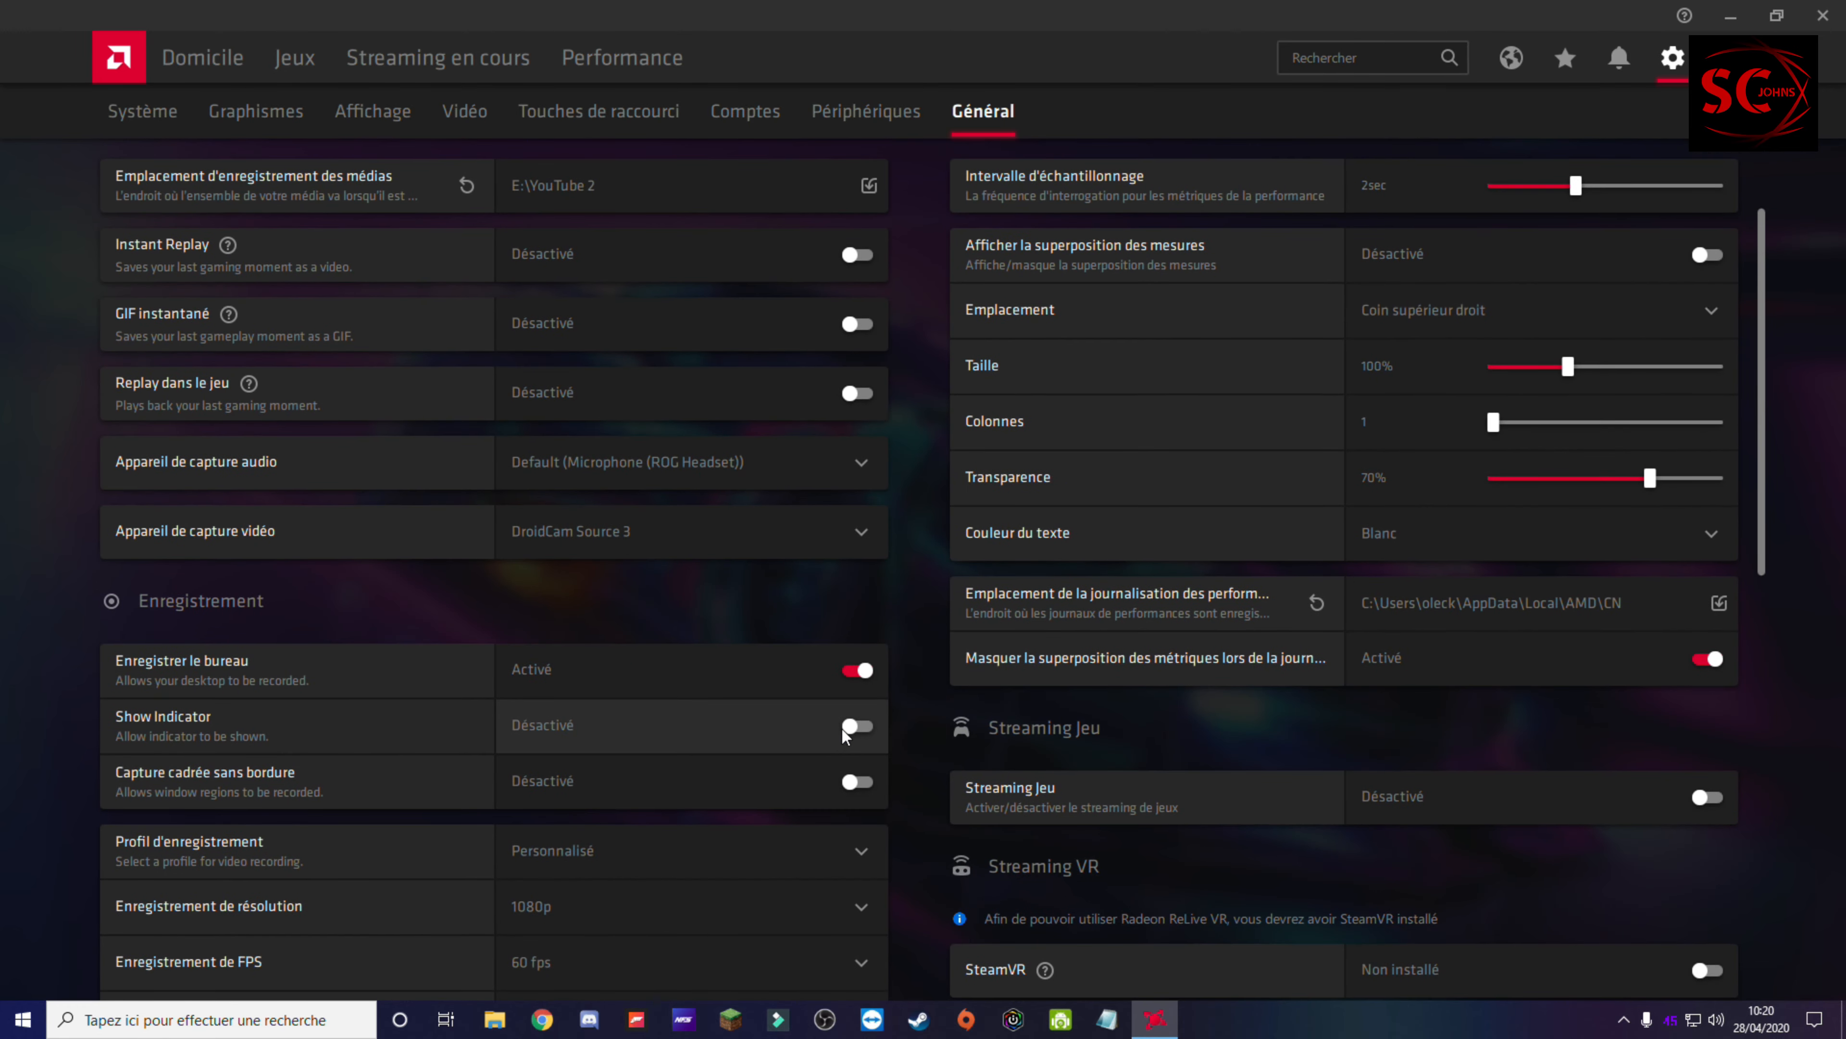
scroll(845, 730, "up", 1)
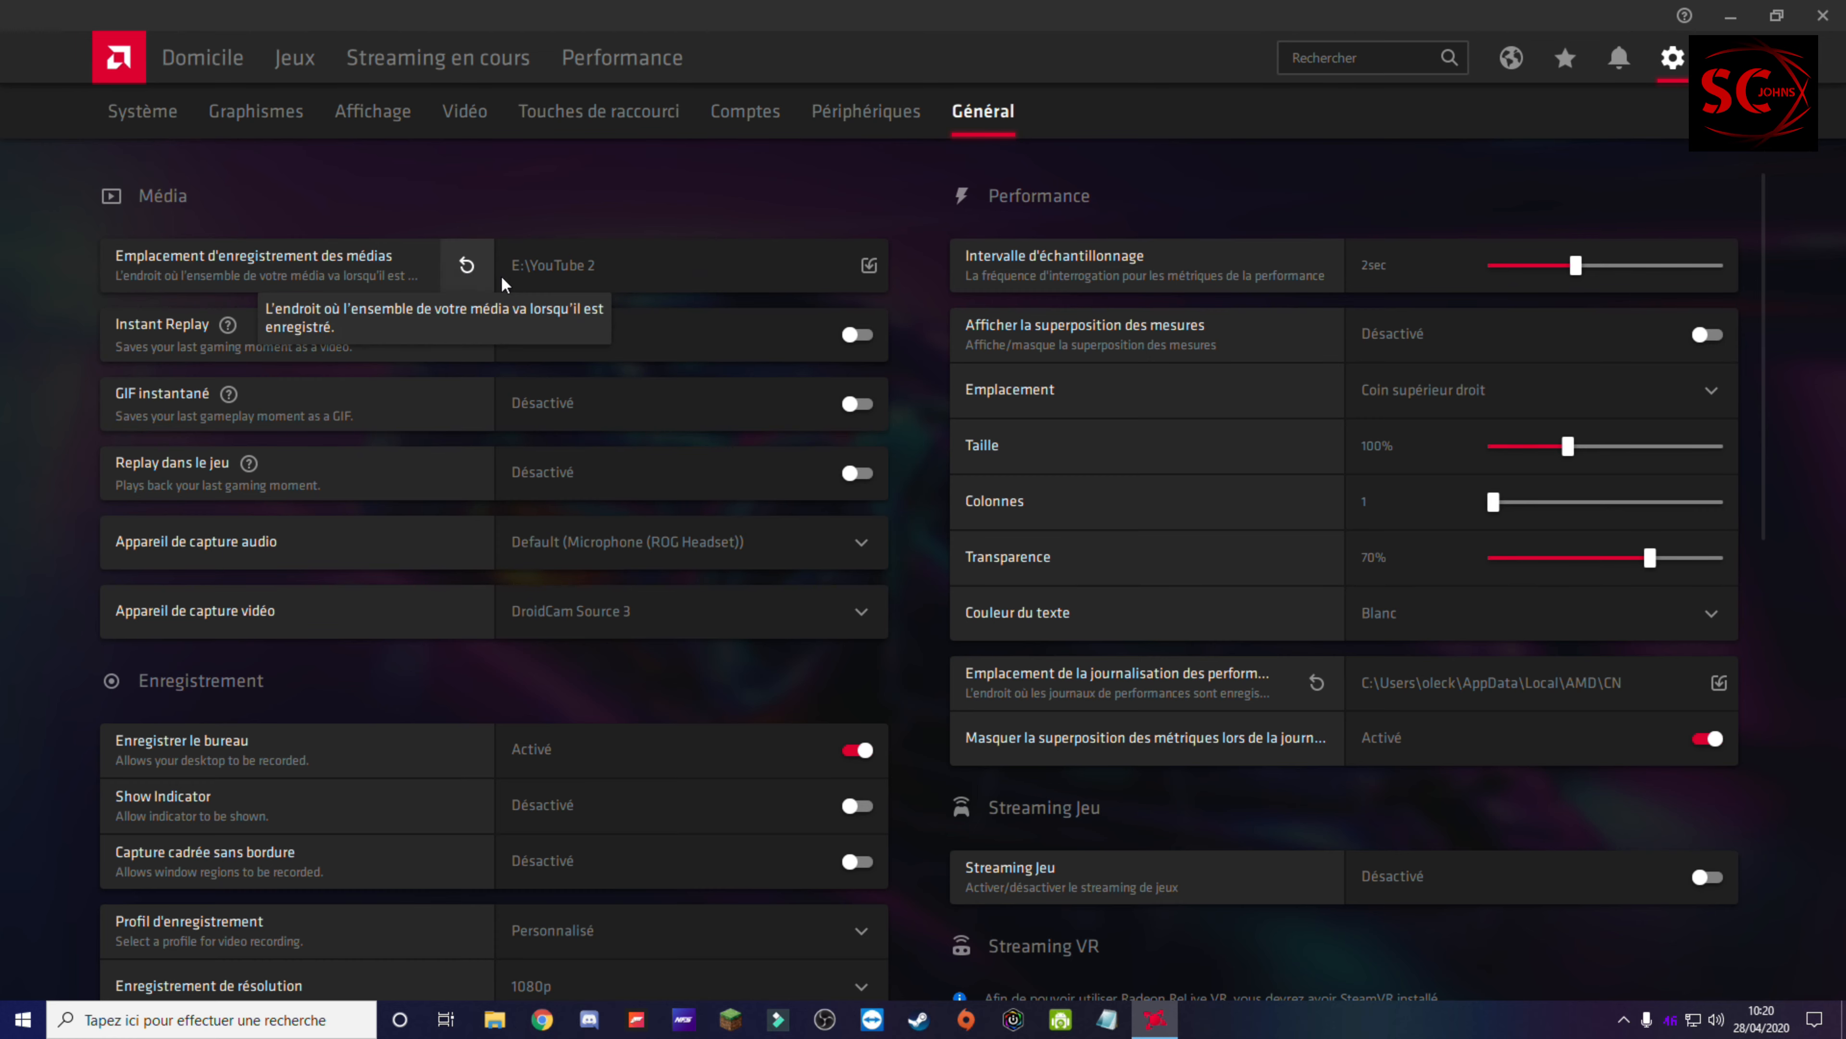
left_click(870, 266)
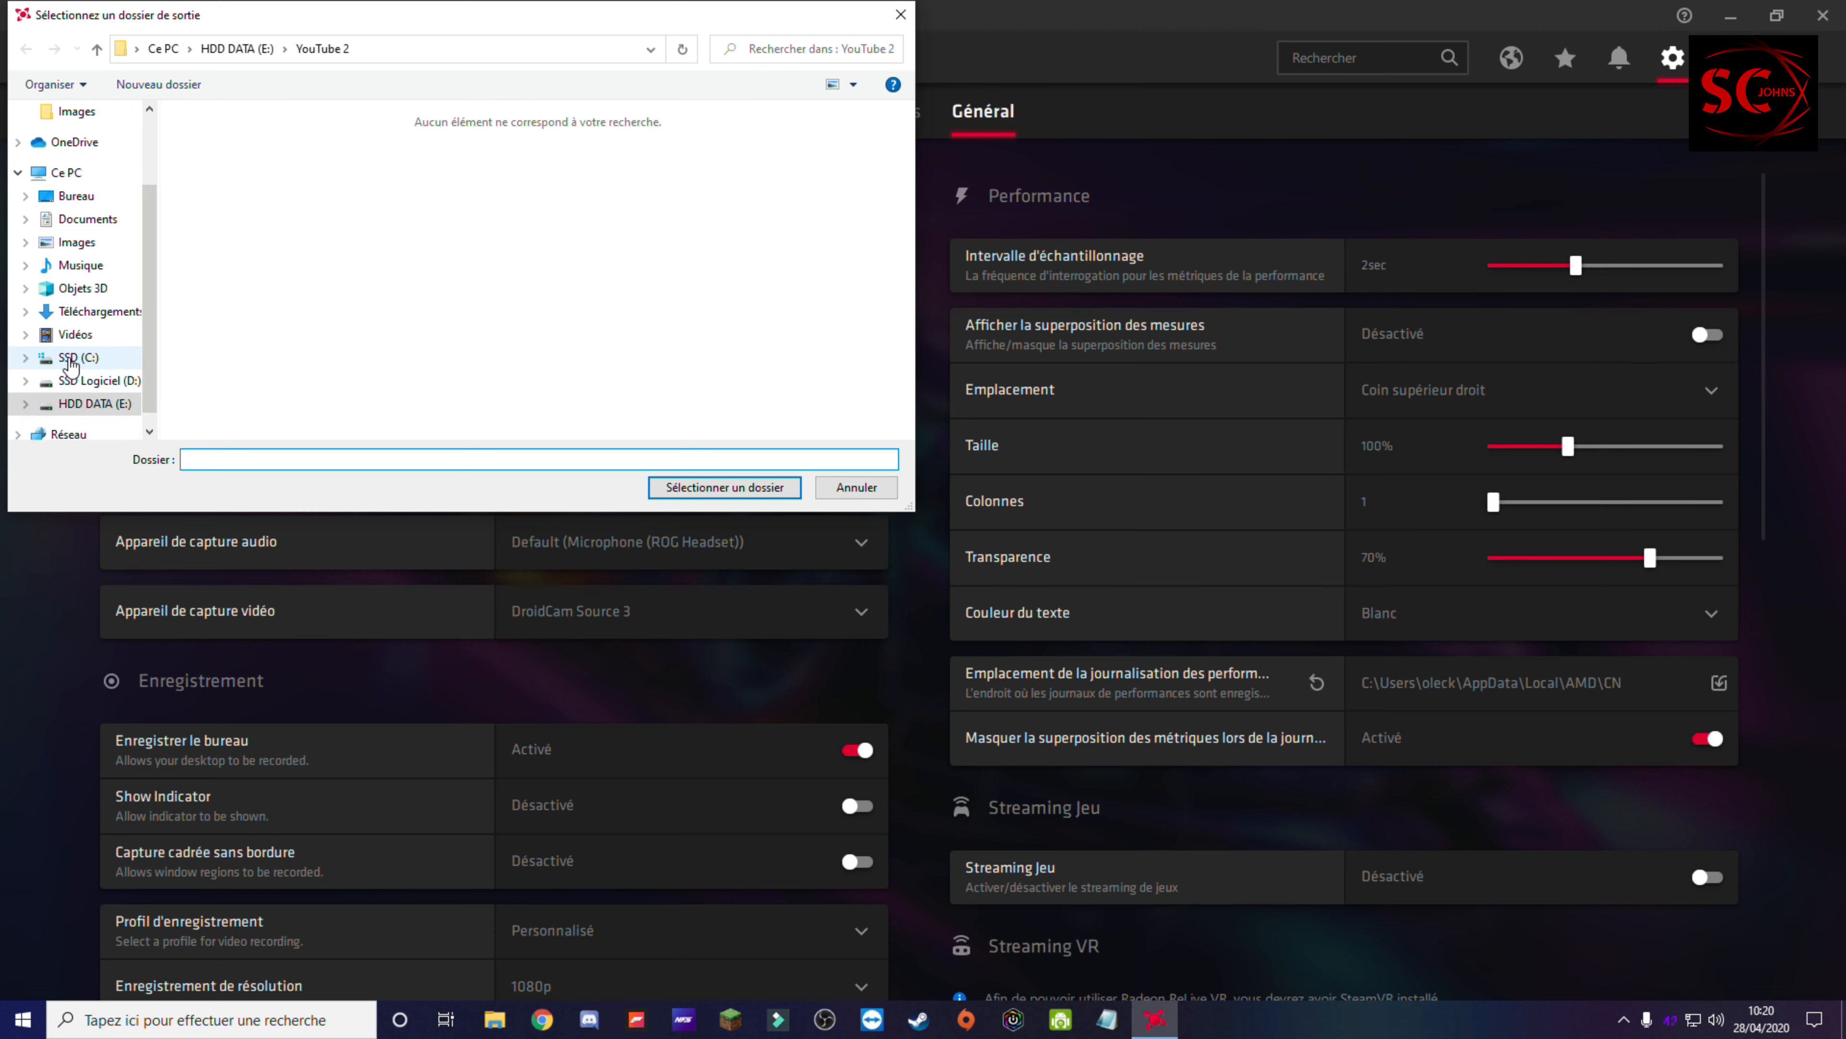
left_click(88, 384)
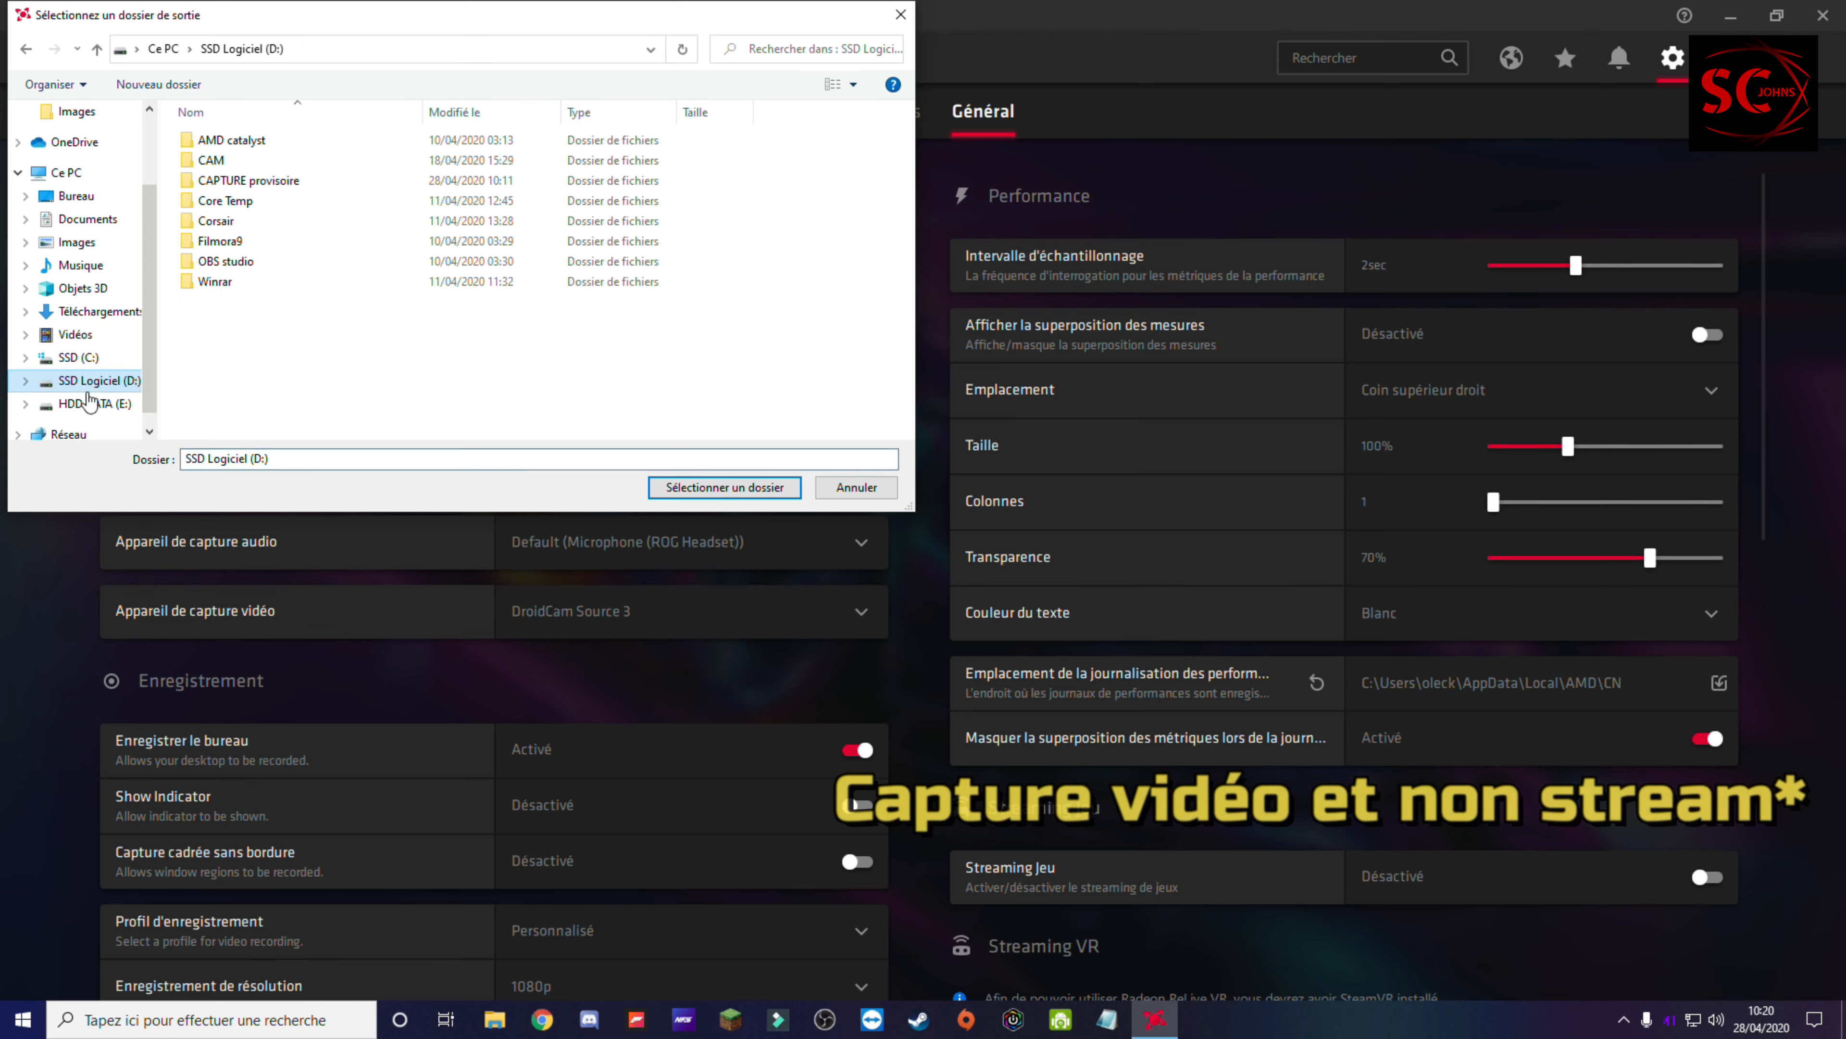
left_click(88, 402)
Step: Create a folder named YouTube 3 on the HDD DATA (E:) drive and choose it as the media save location
right_click(776, 254)
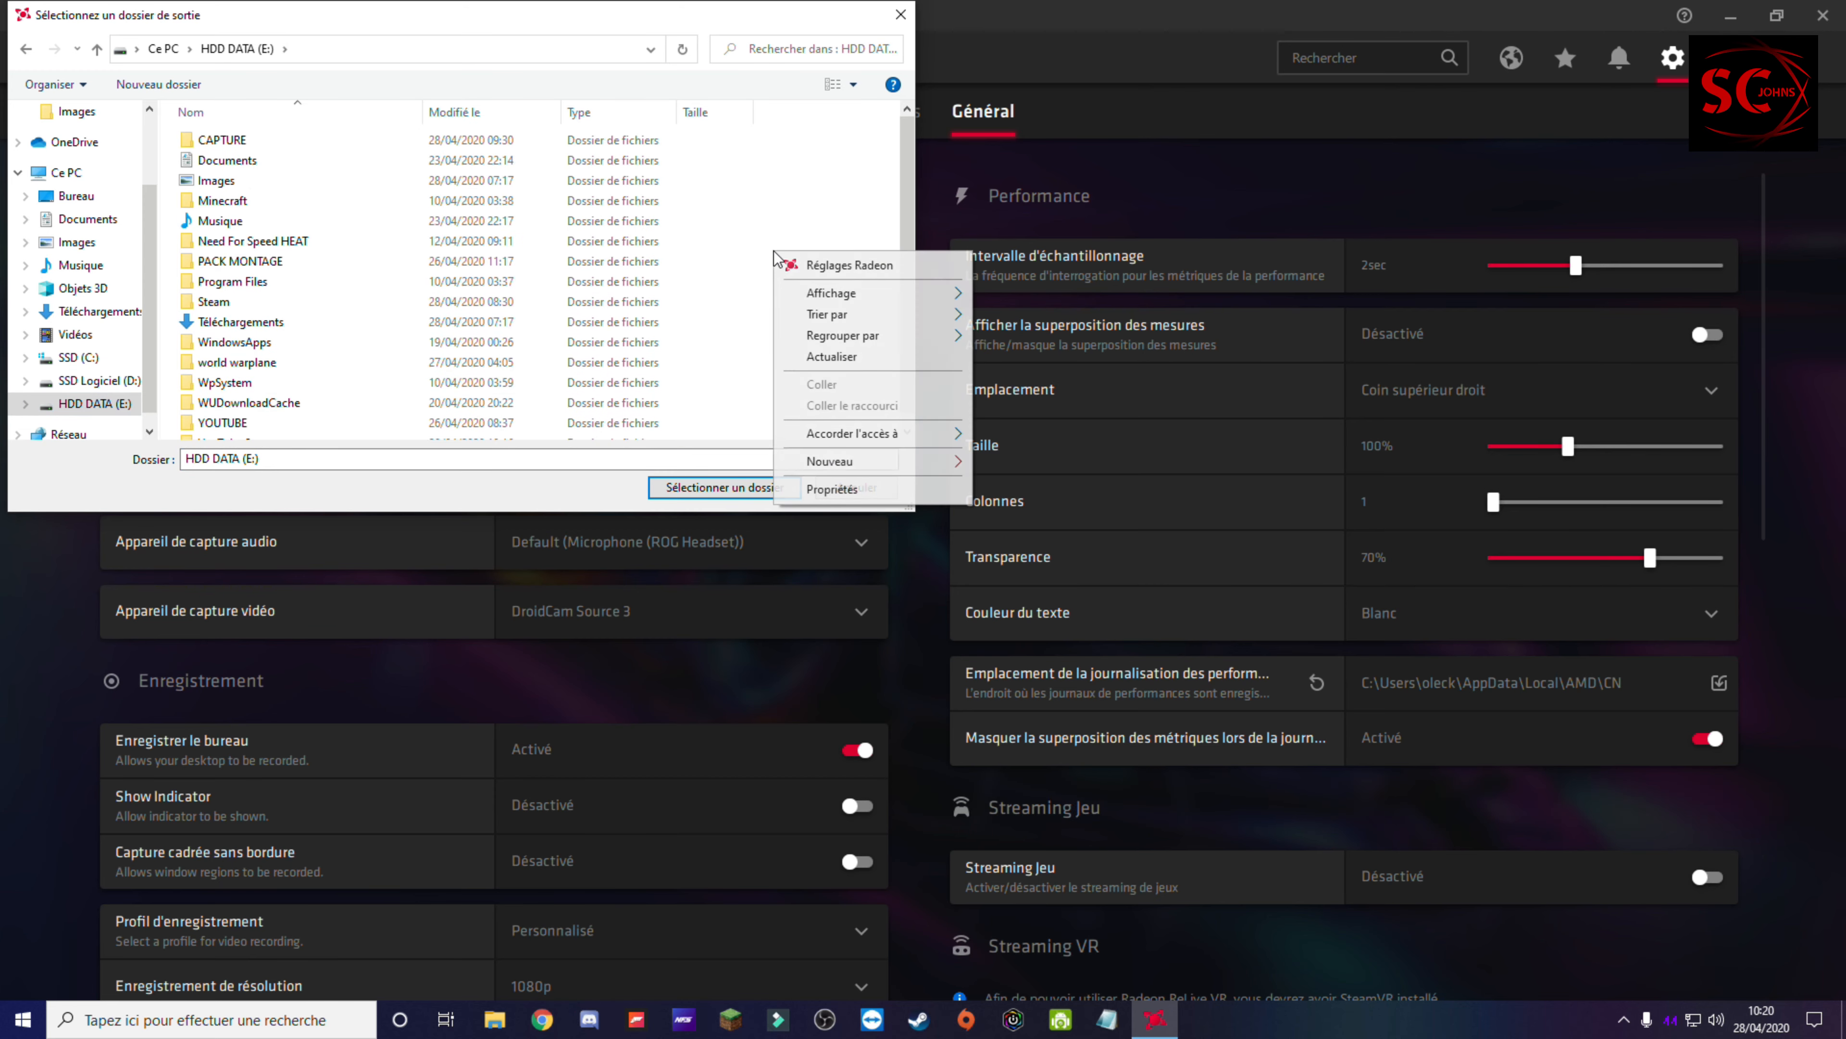
left_click(672, 287)
scroll(672, 287, "down", 1)
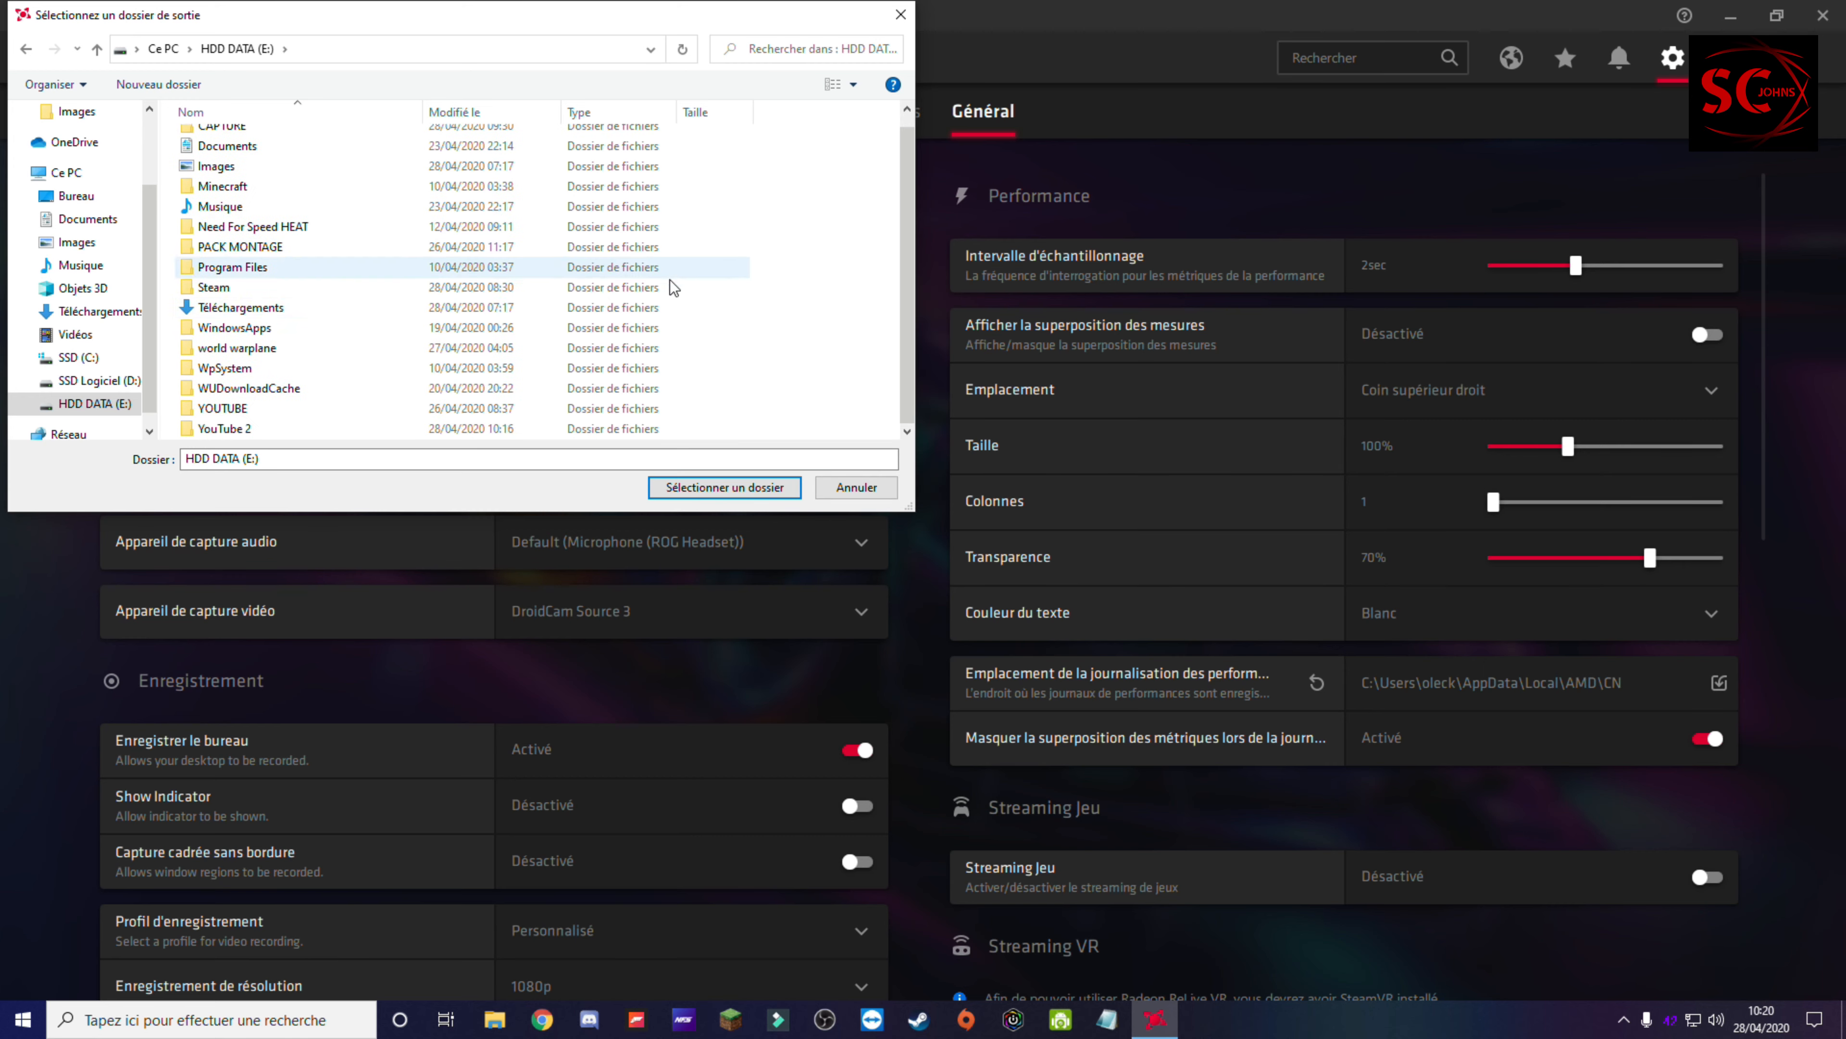
right_click(795, 319)
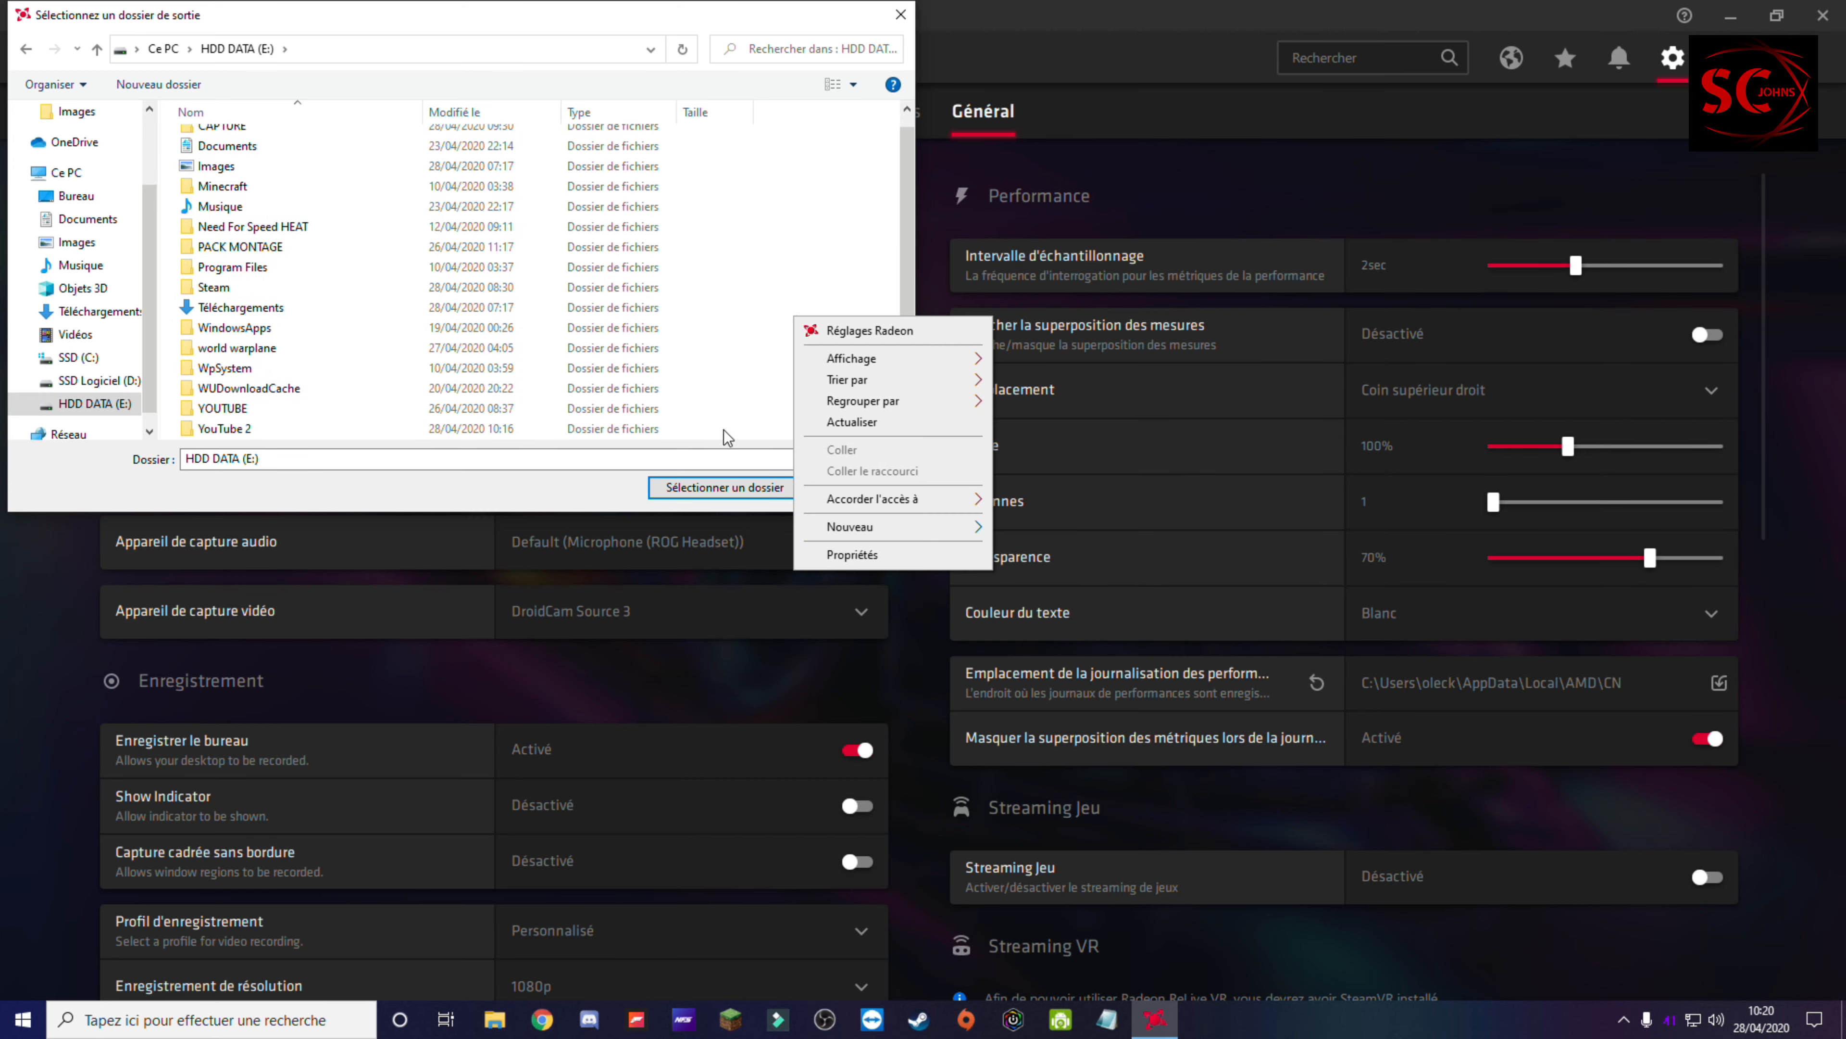
mouse_move(863, 538)
left_click(1084, 528)
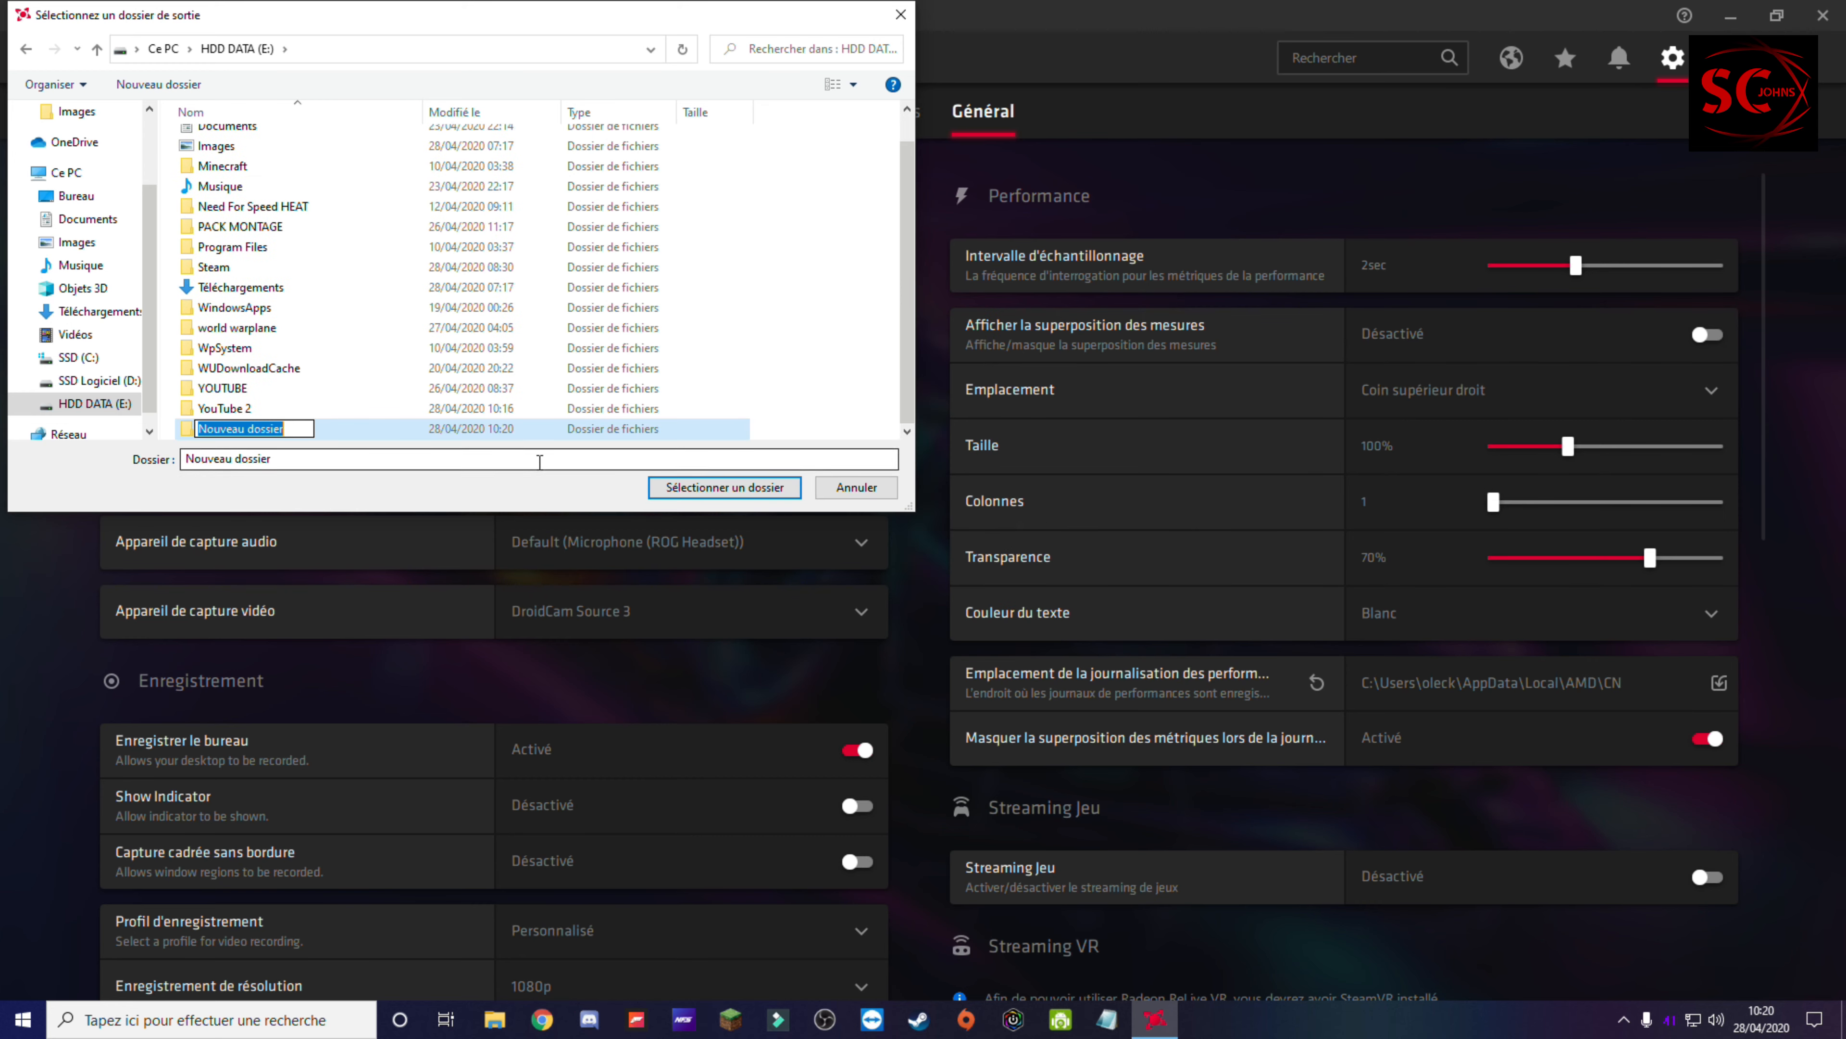
type("Y")
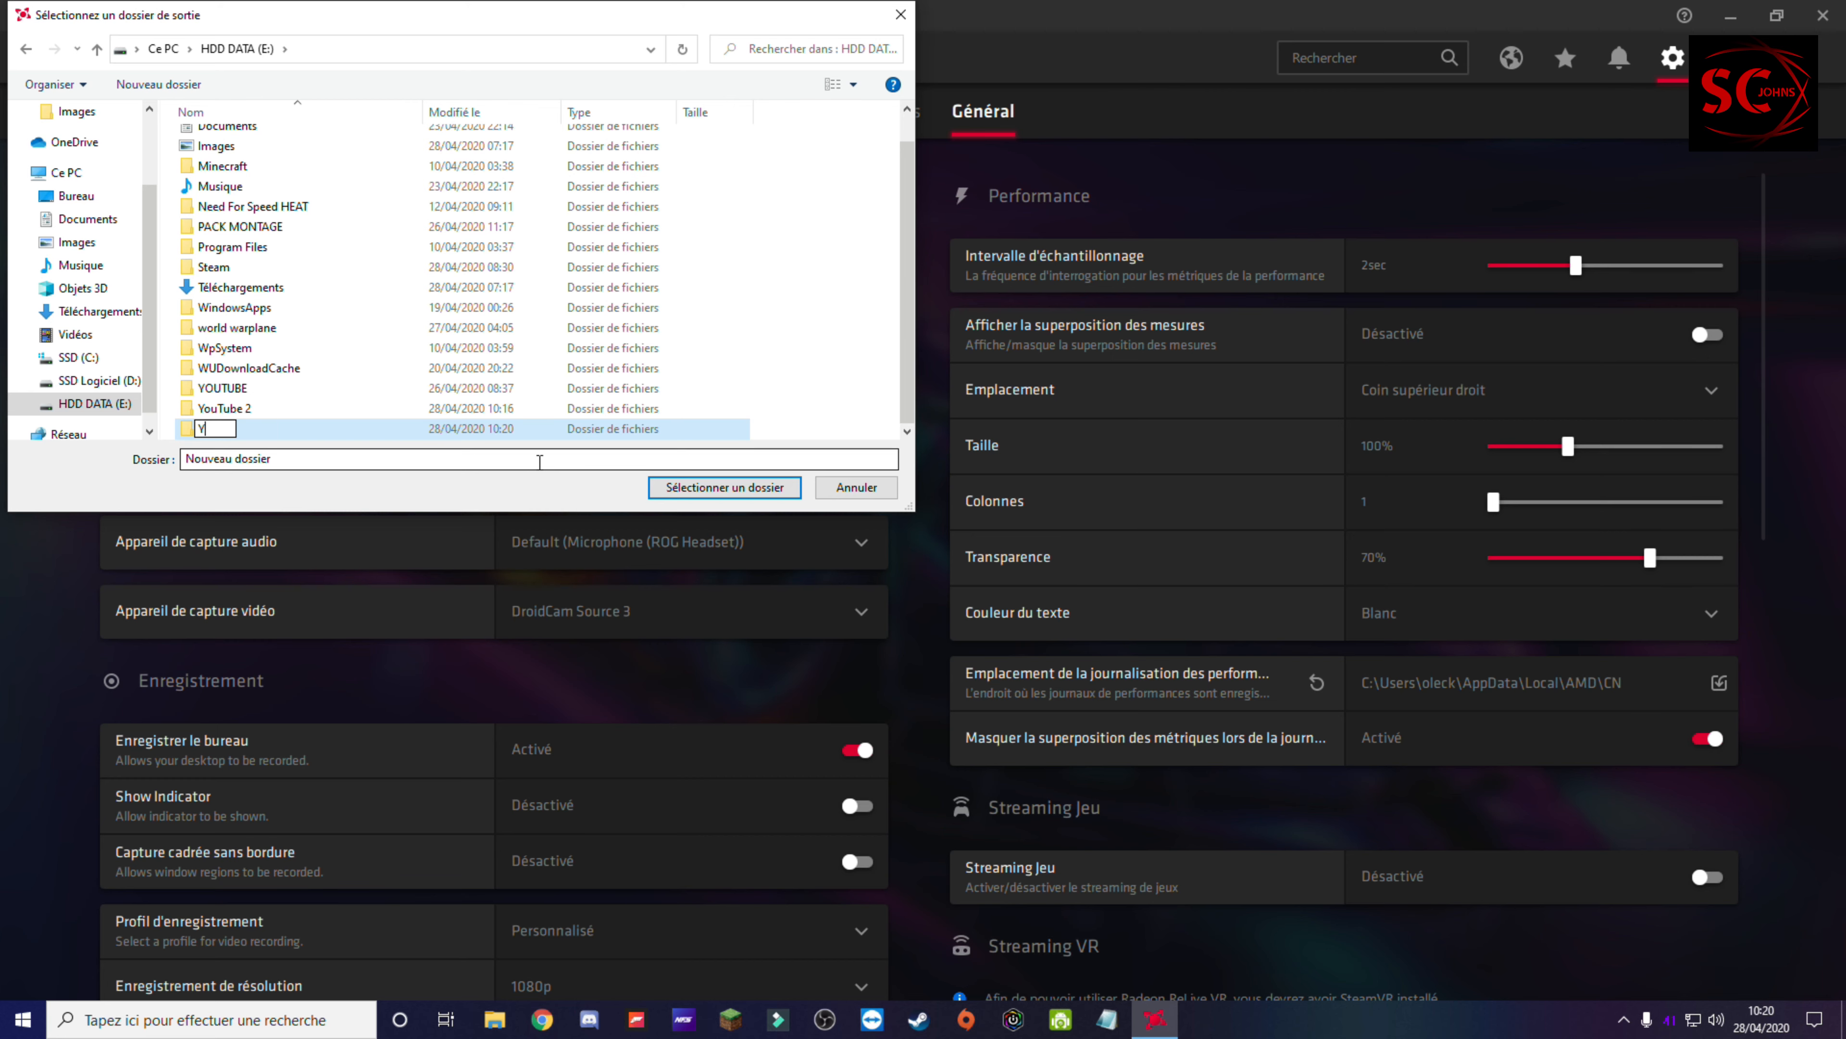
type("ouTube 3")
key("Return")
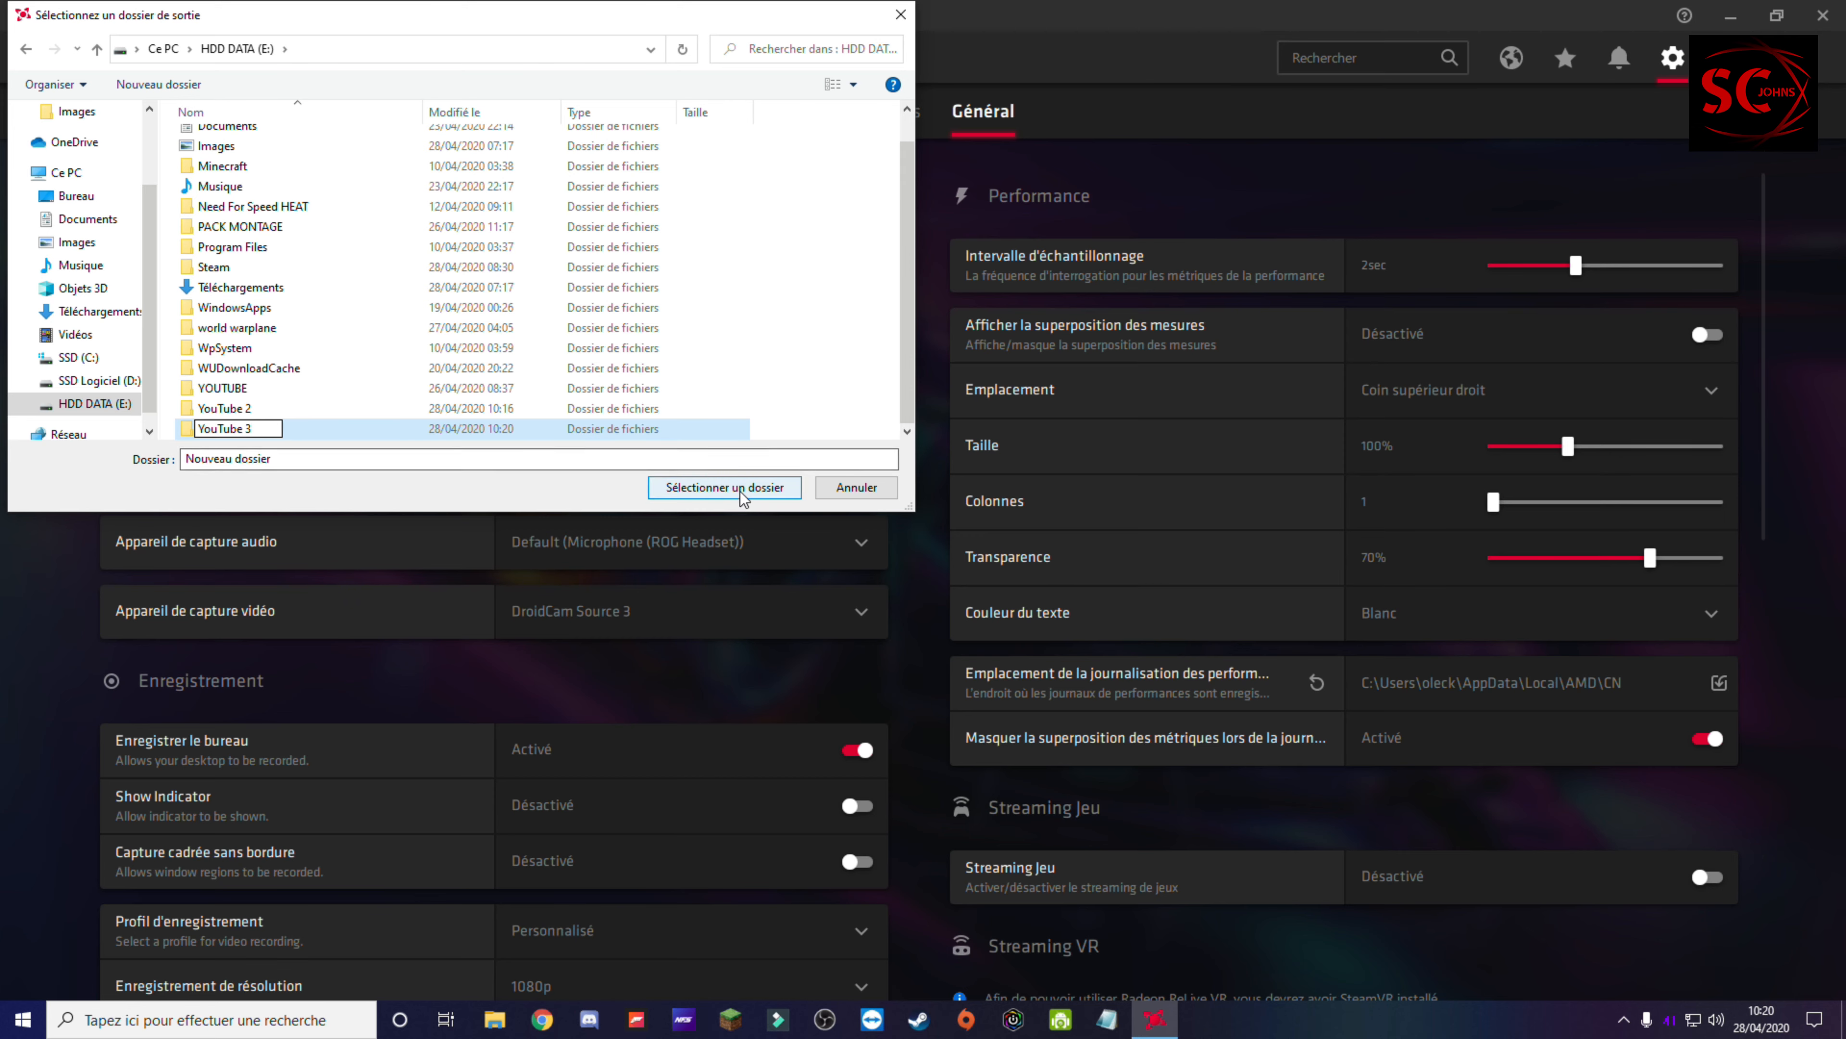
left_click(756, 487)
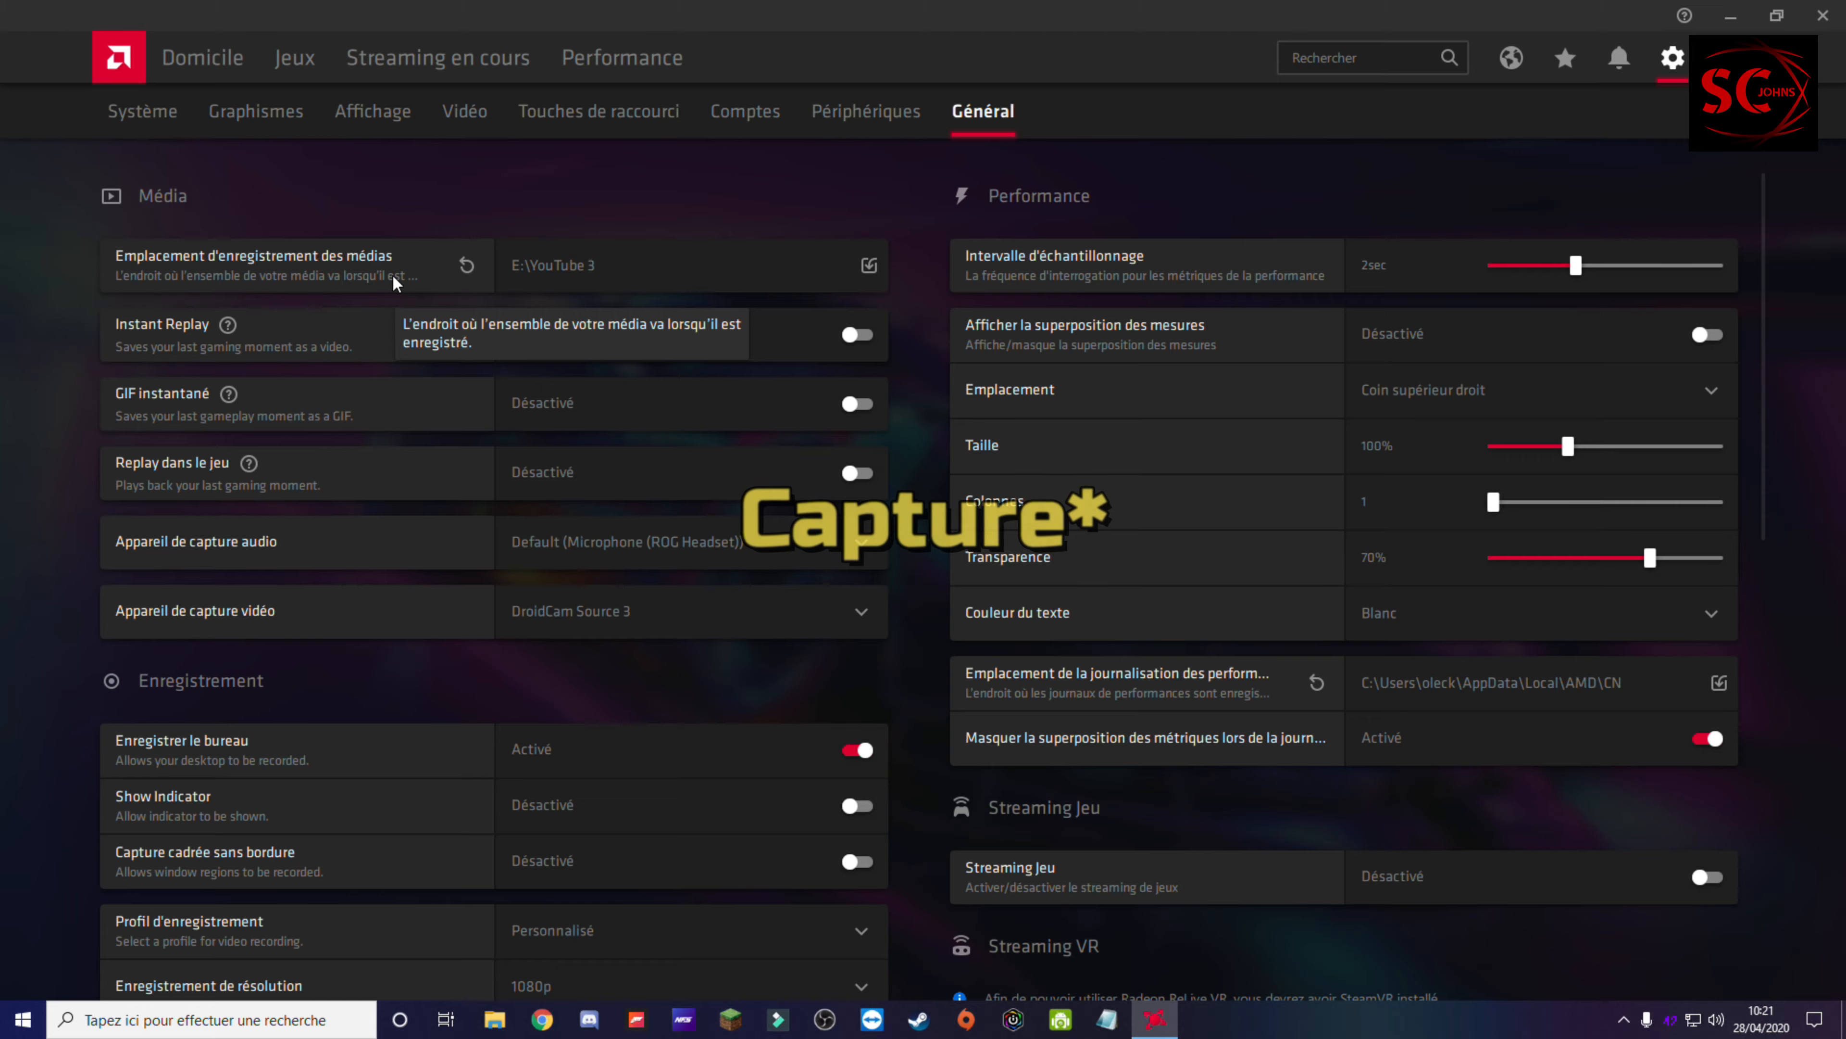
Step: Minimize Radeon Software, switch to File Explorer and open the YouTube 3 folder on the HDD DATA (E:) drive
left_click(1732, 16)
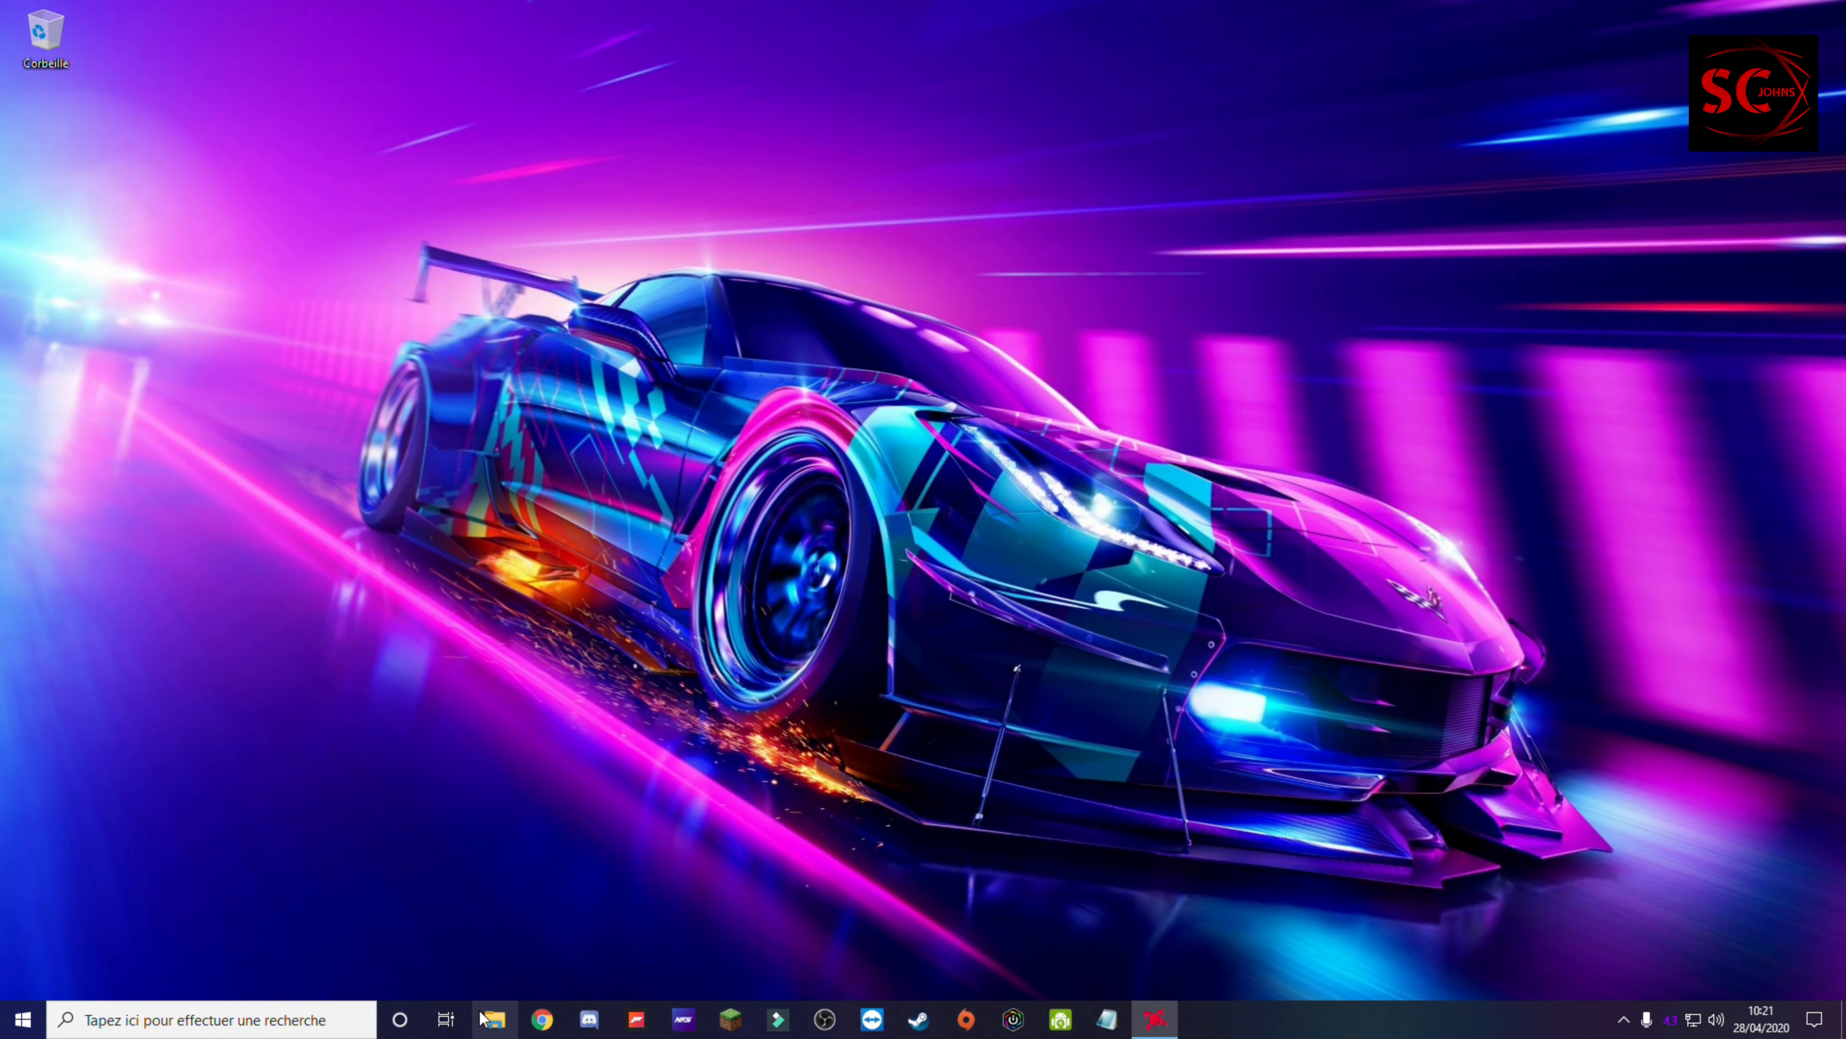
left_click(493, 1019)
left_click(109, 498)
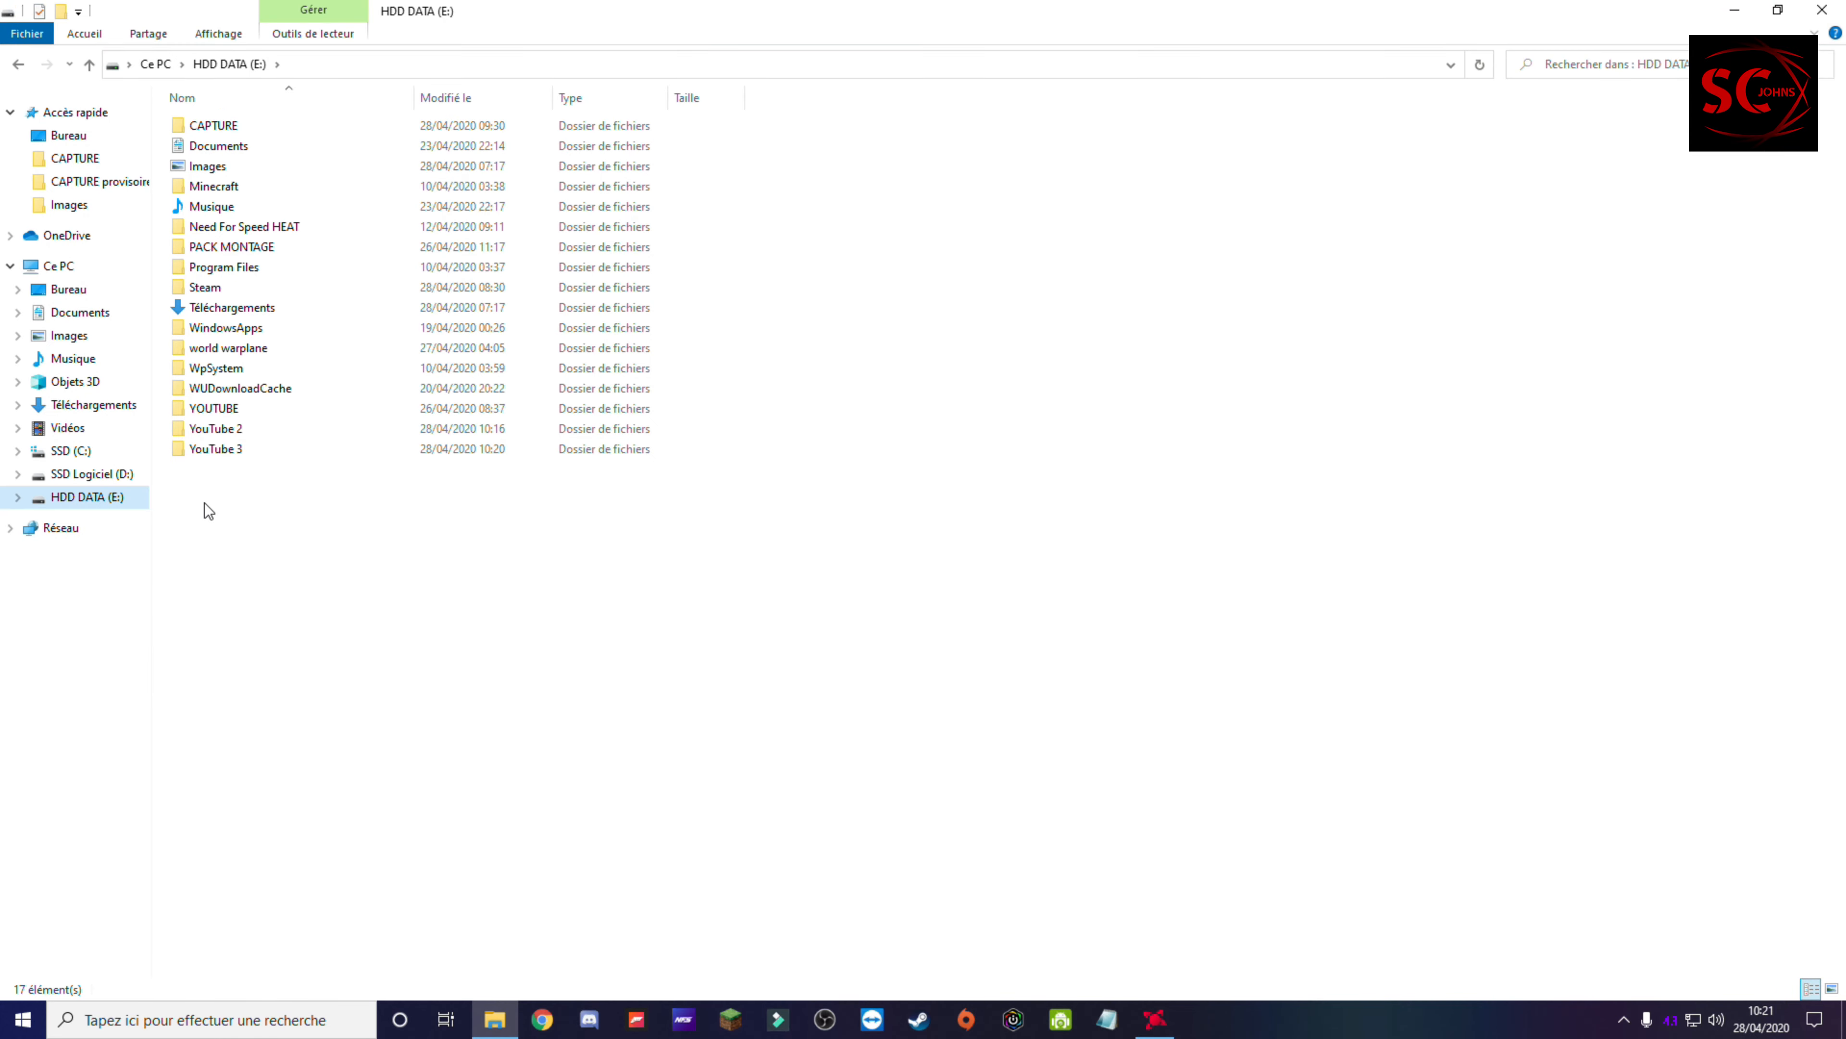
double_click(213, 451)
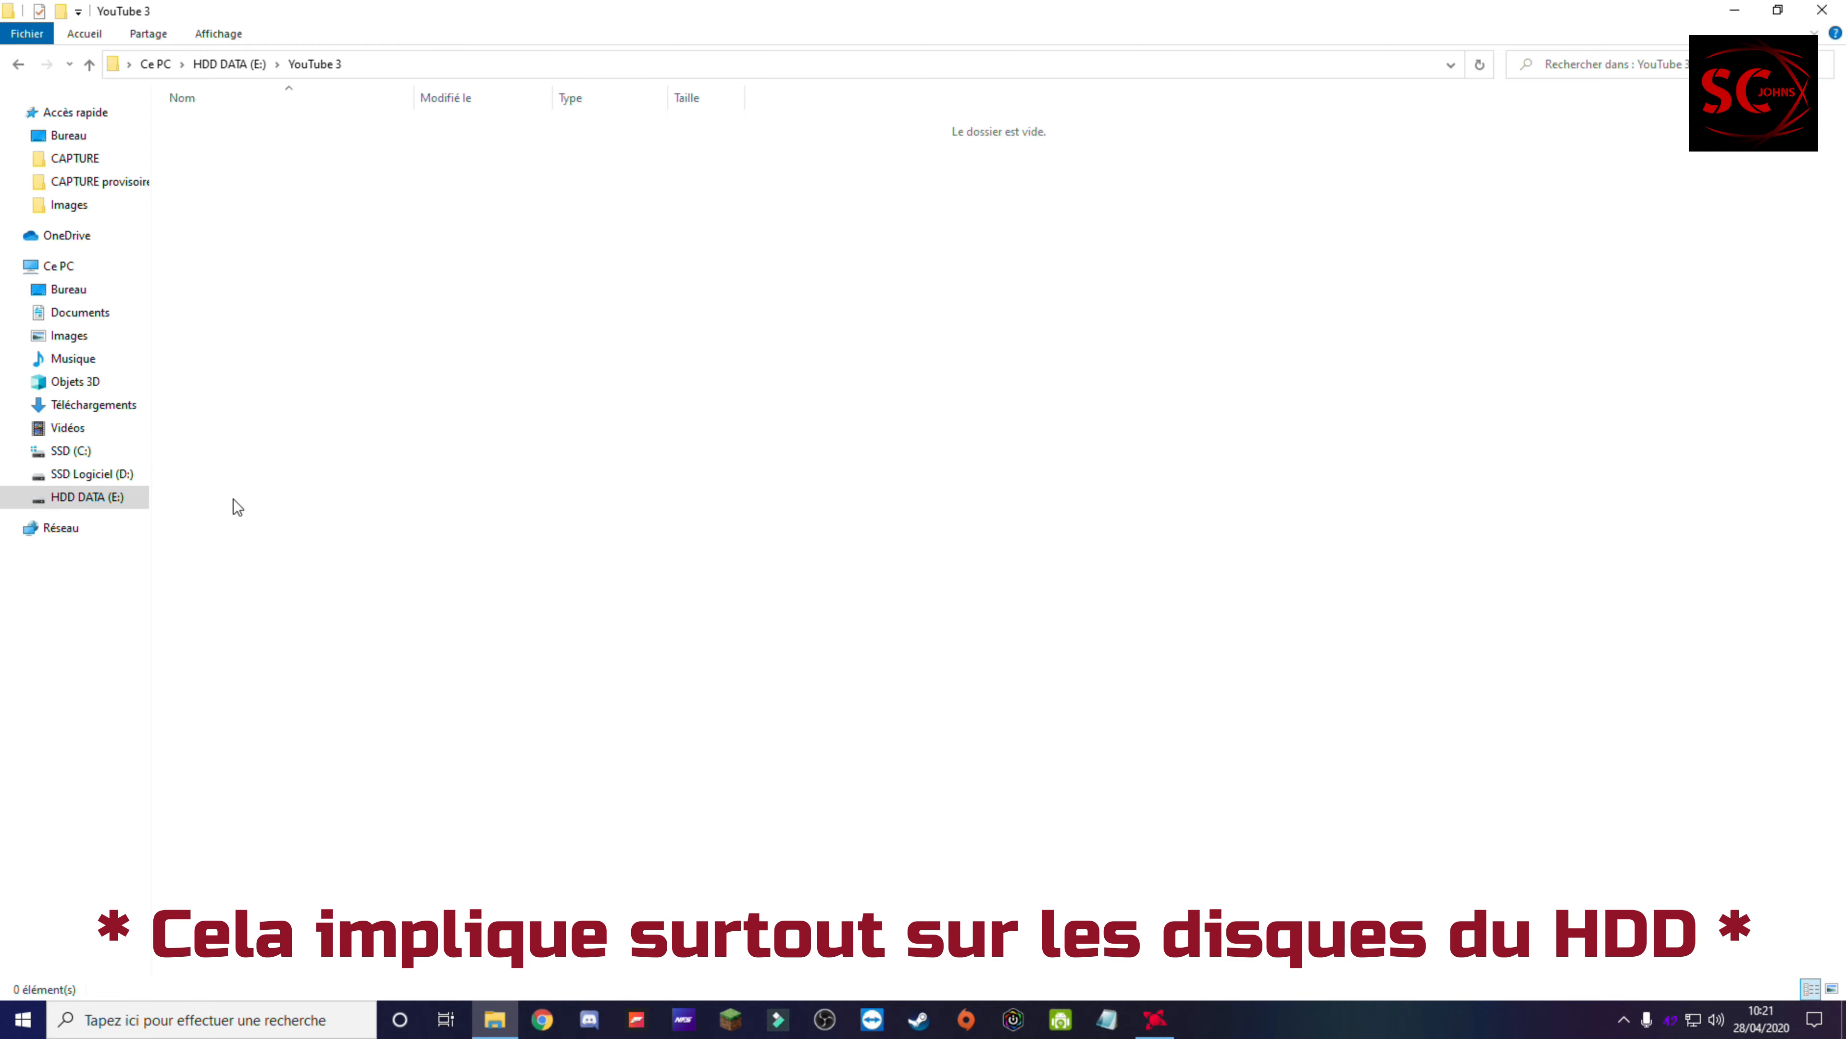
Step: Switch back to Radeon Software and look over the media save location and the recording settings
left_click(1145, 1018)
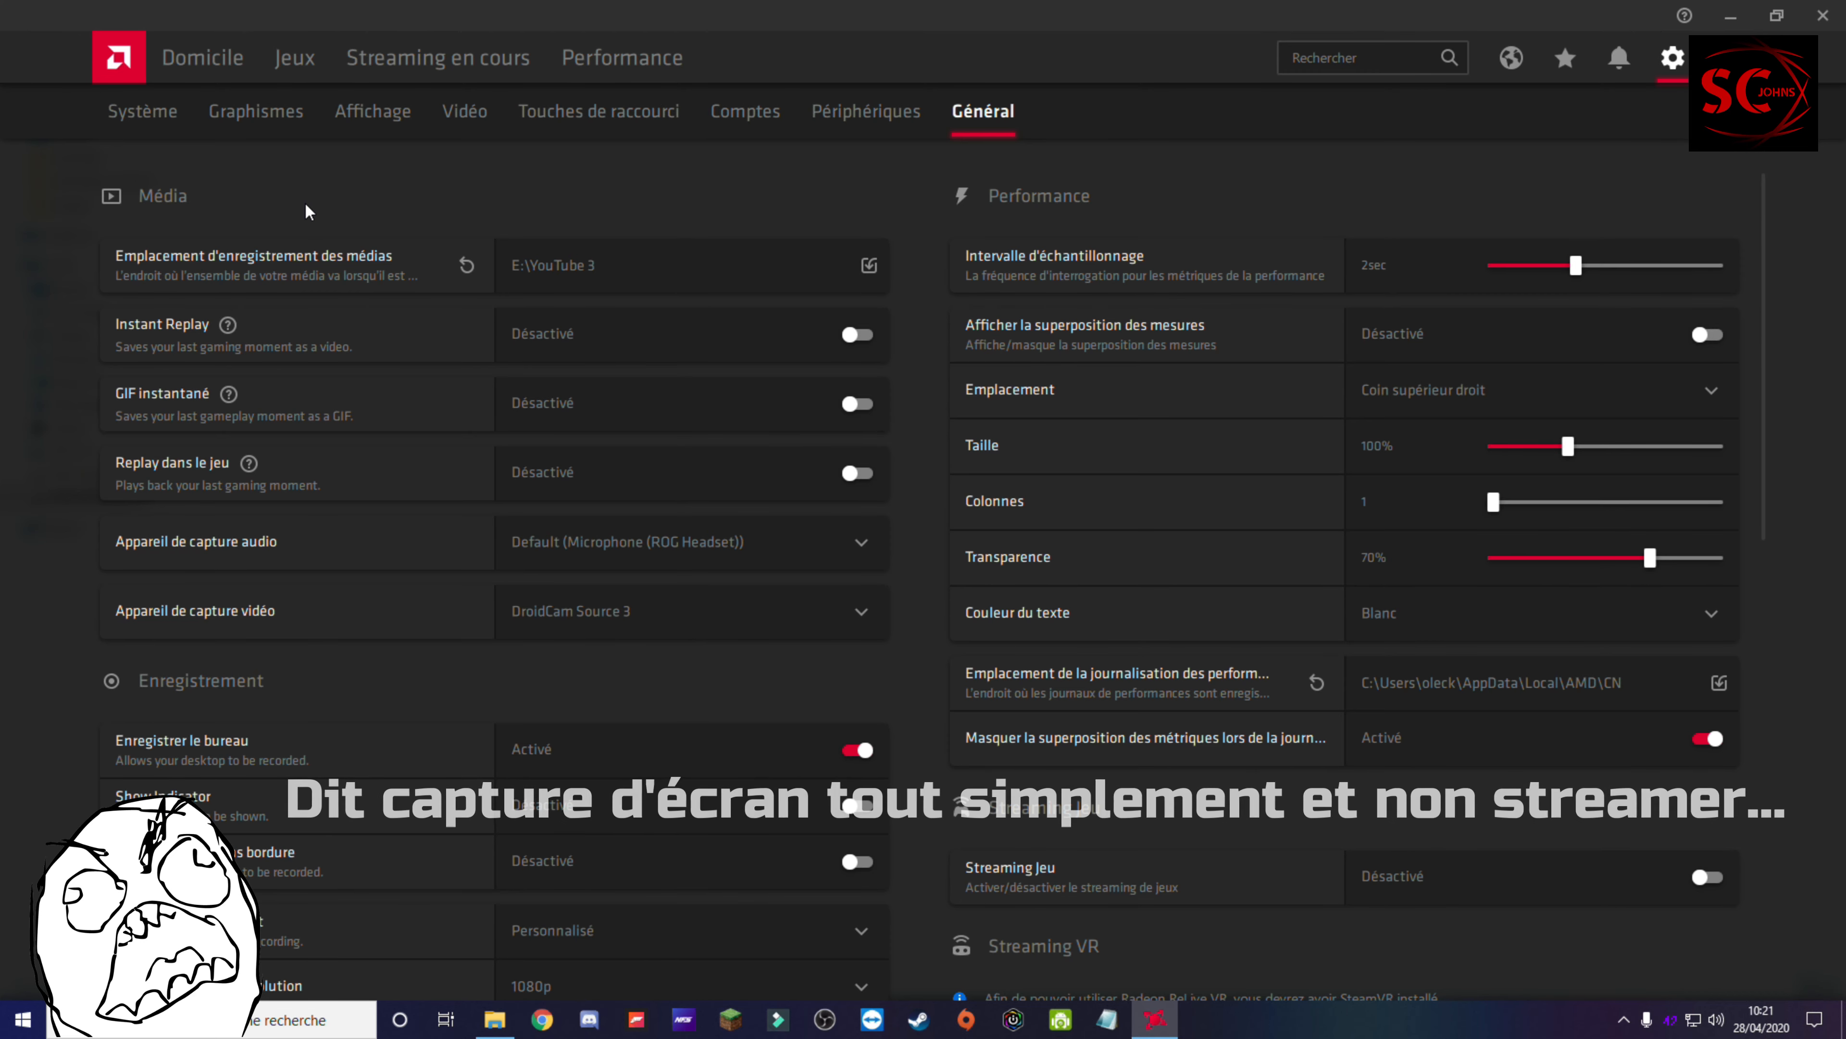
scroll(793, 254, "down", 10)
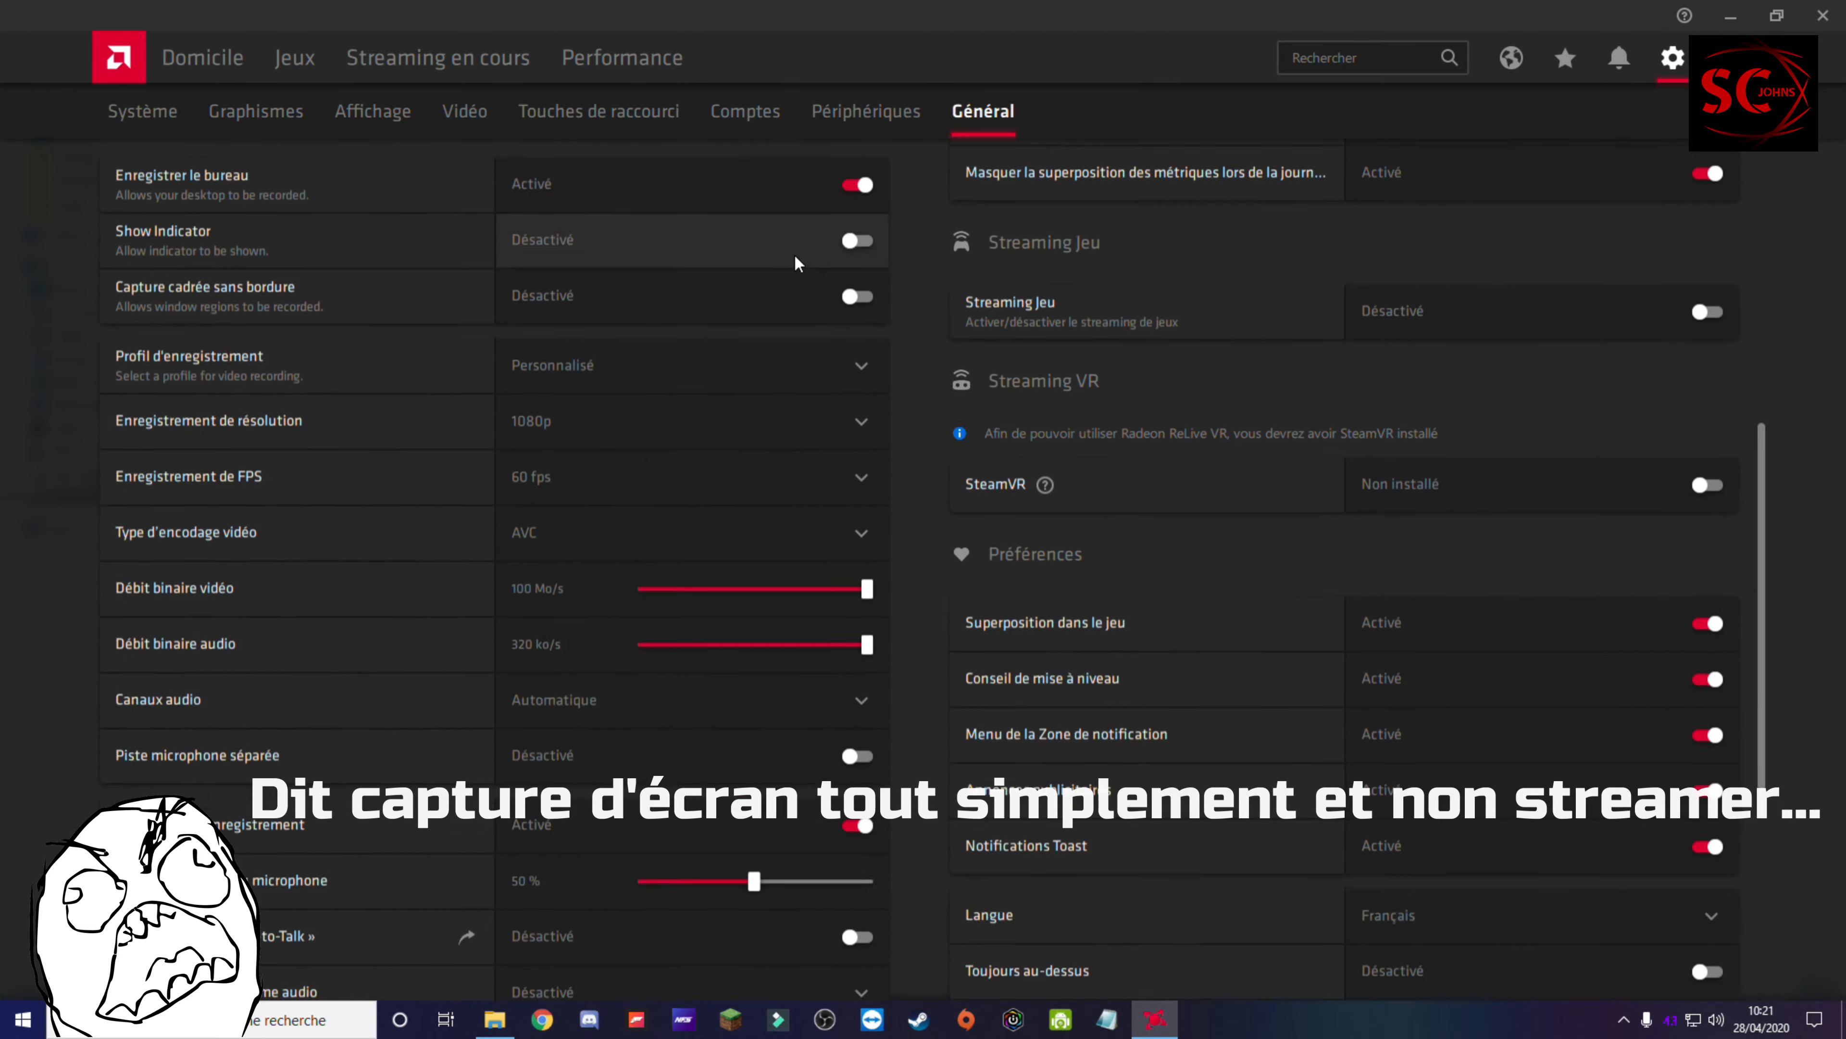
scroll(831, 368, "up", 10)
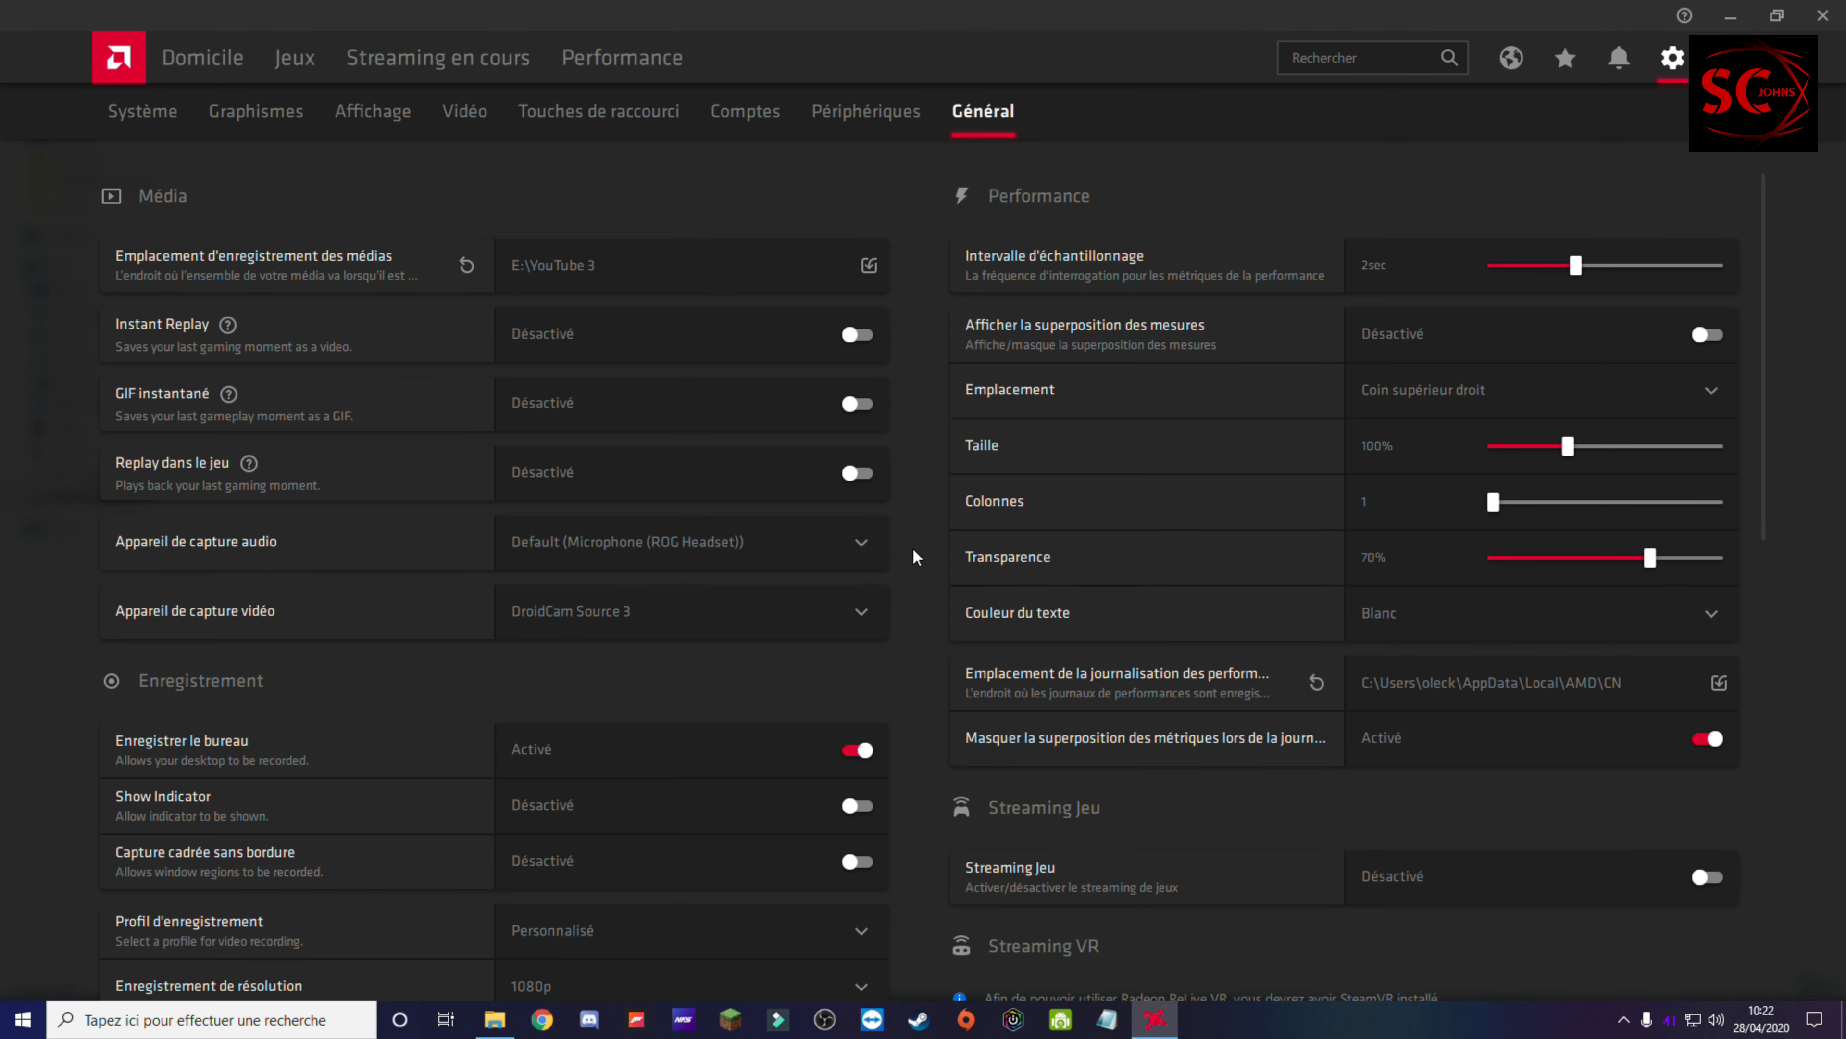
Step: Switch to File Explorer and compare the folders on the SSD Logiciel (D:) and HDD DATA (E:) drives
left_click(494, 1018)
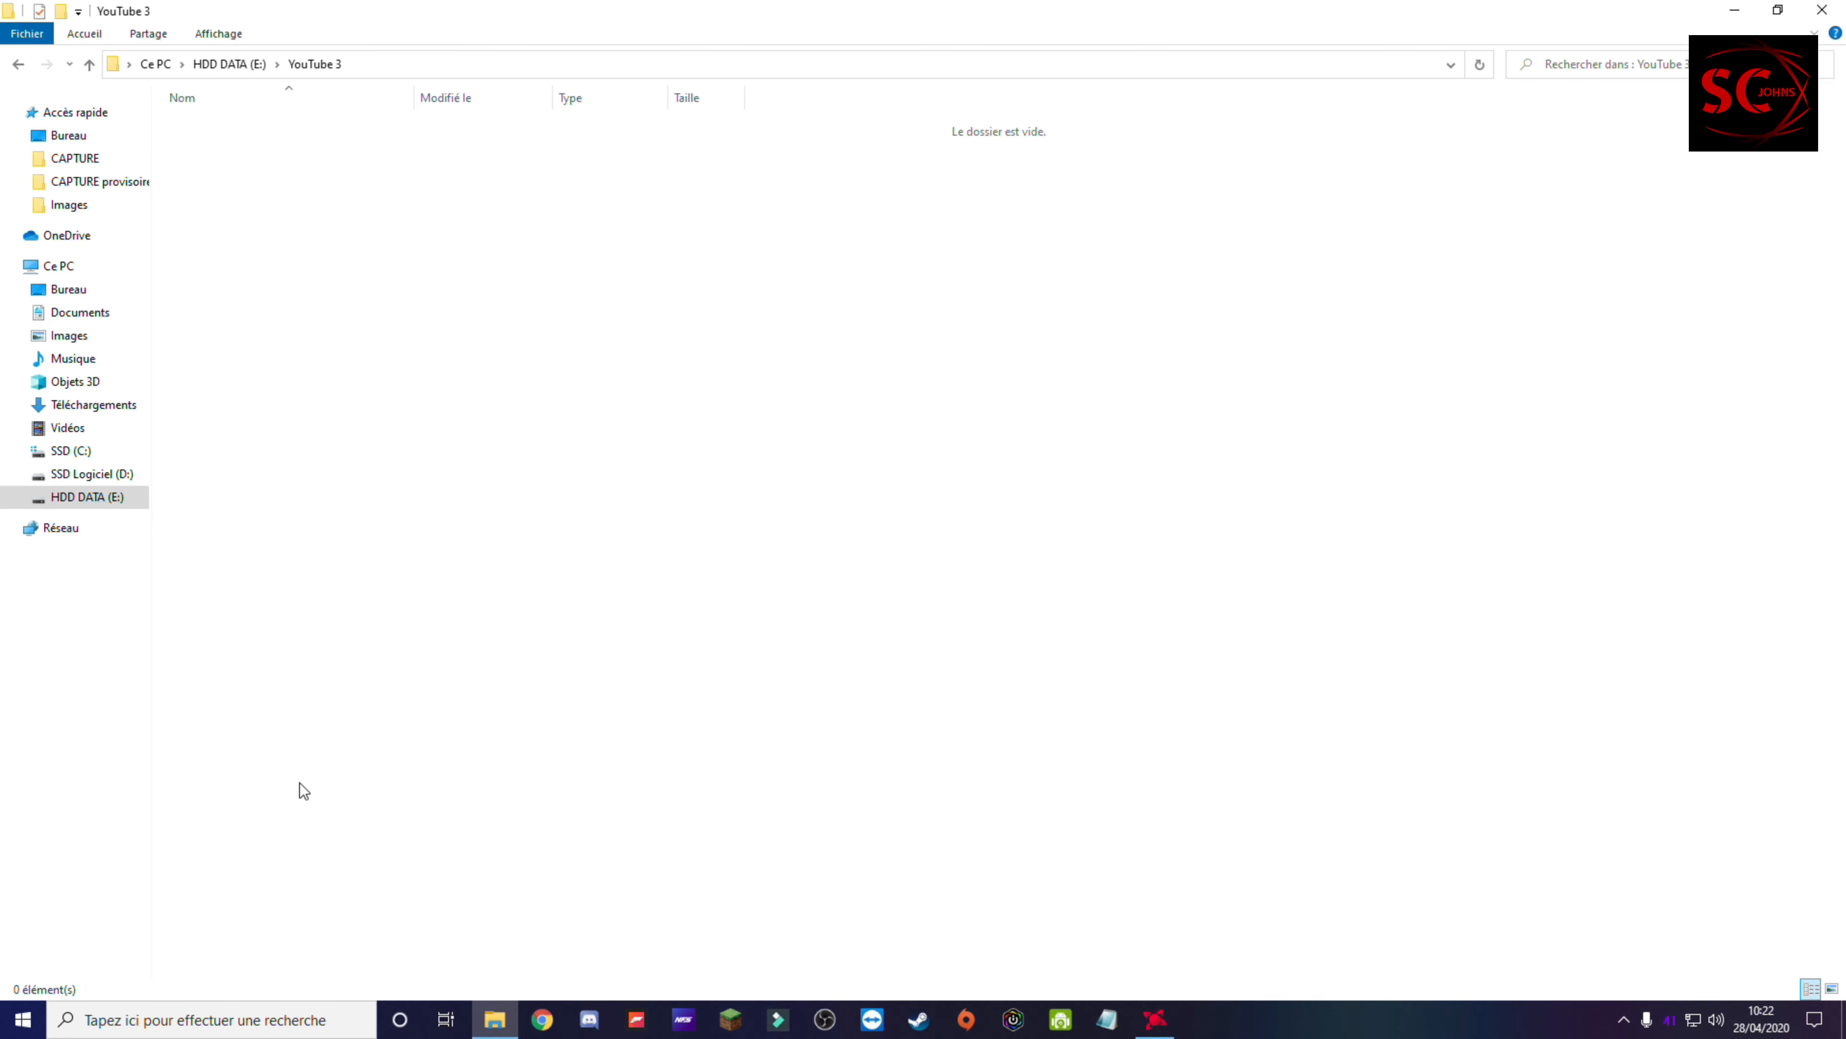
left_click(109, 474)
left_click(124, 497)
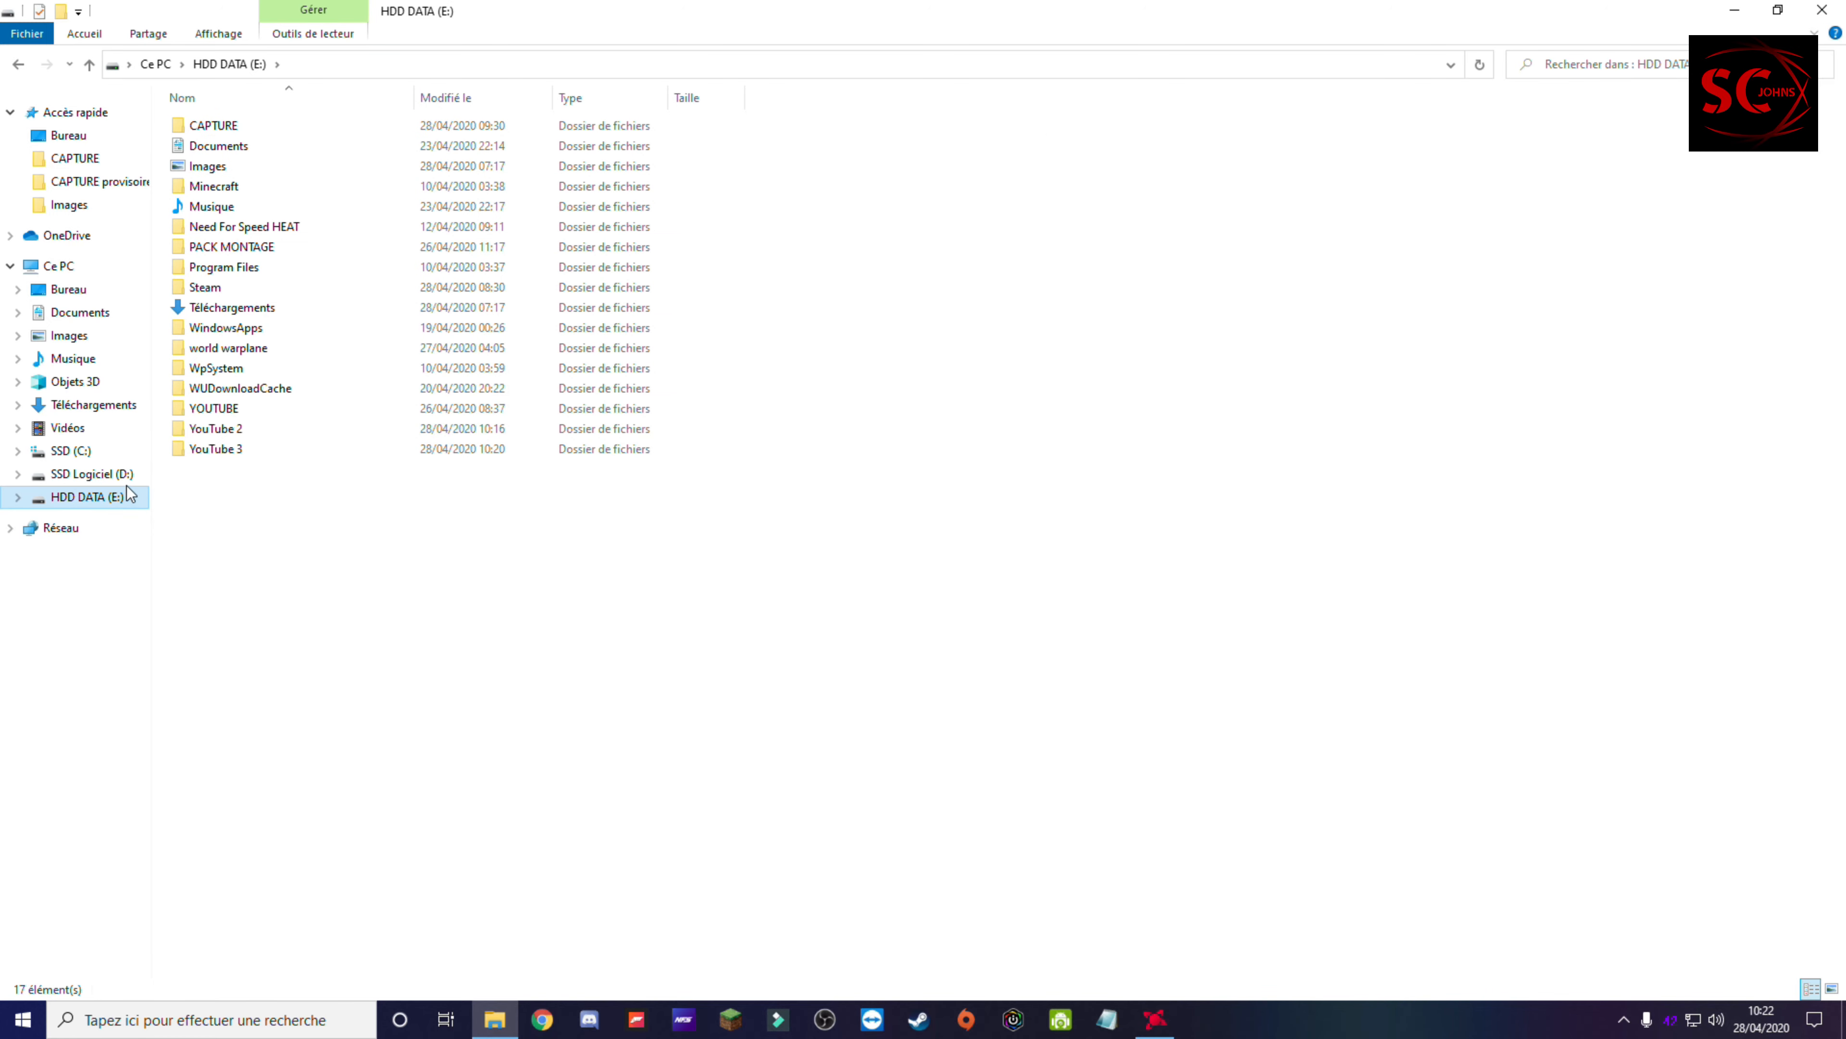
left_click(109, 474)
left_click(124, 497)
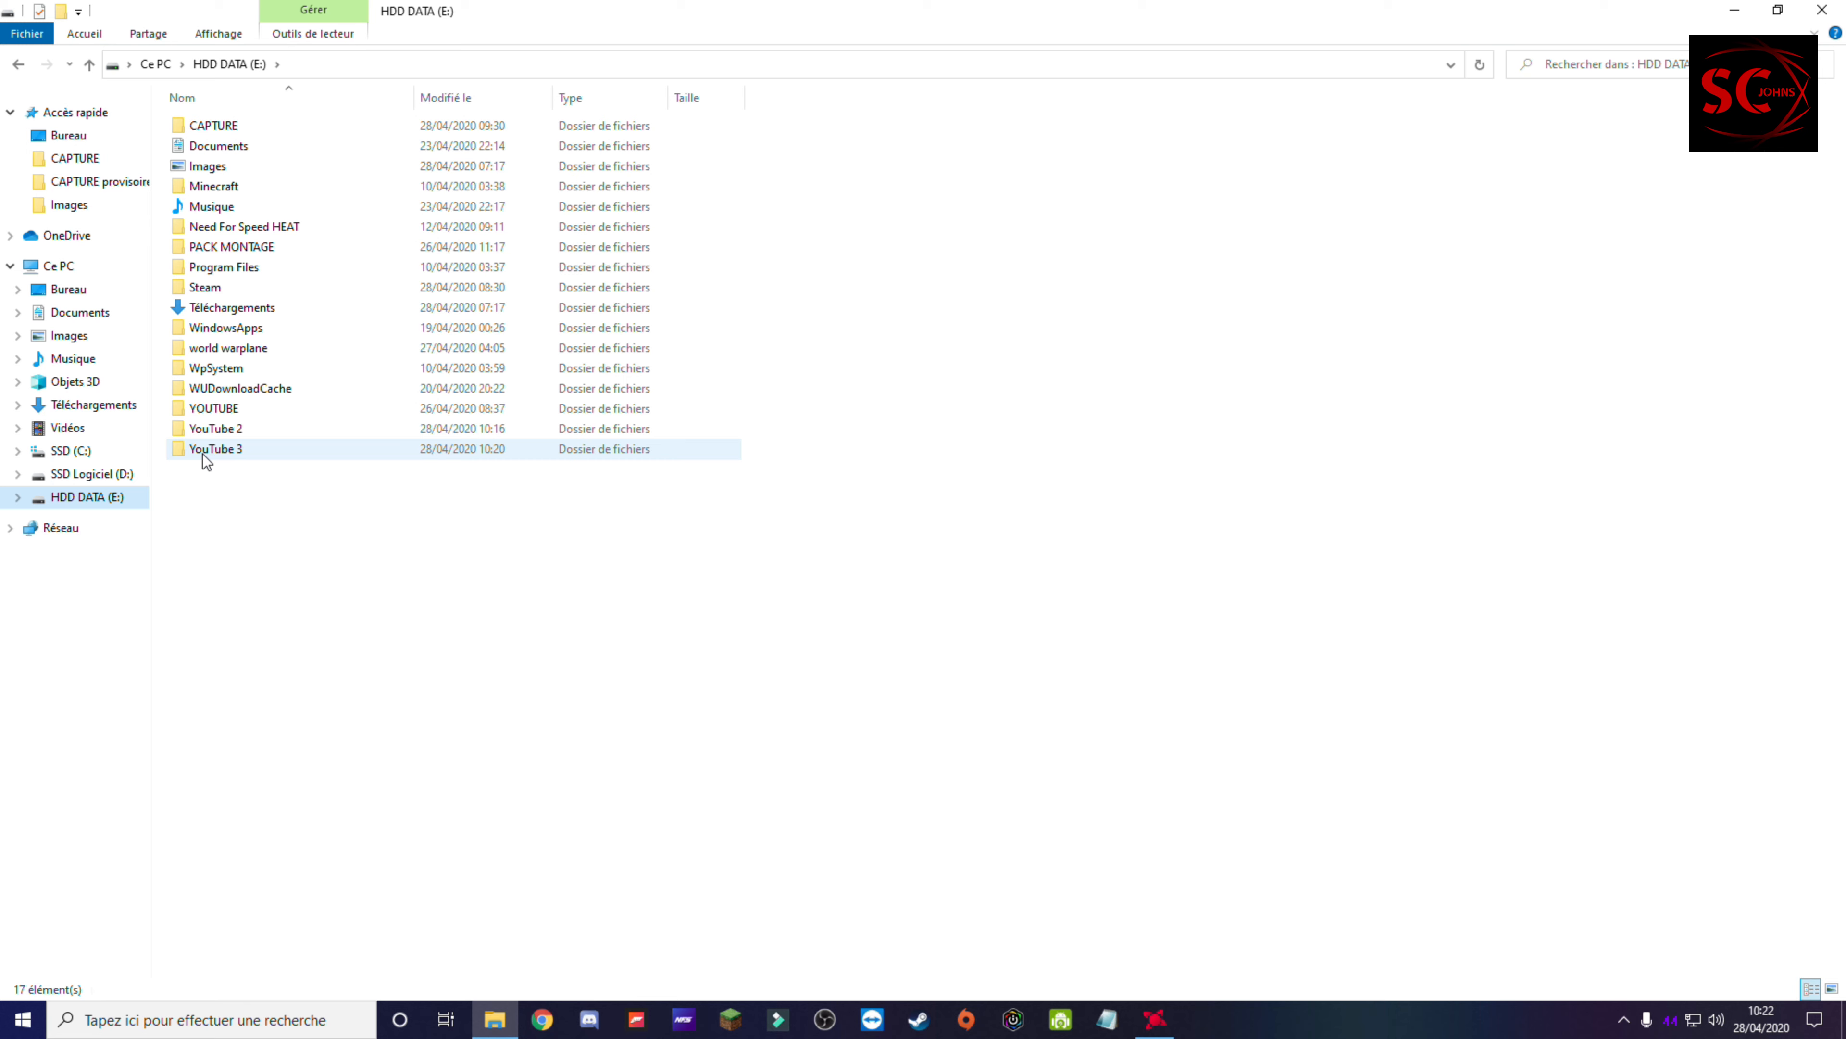
mouse_move(202, 453)
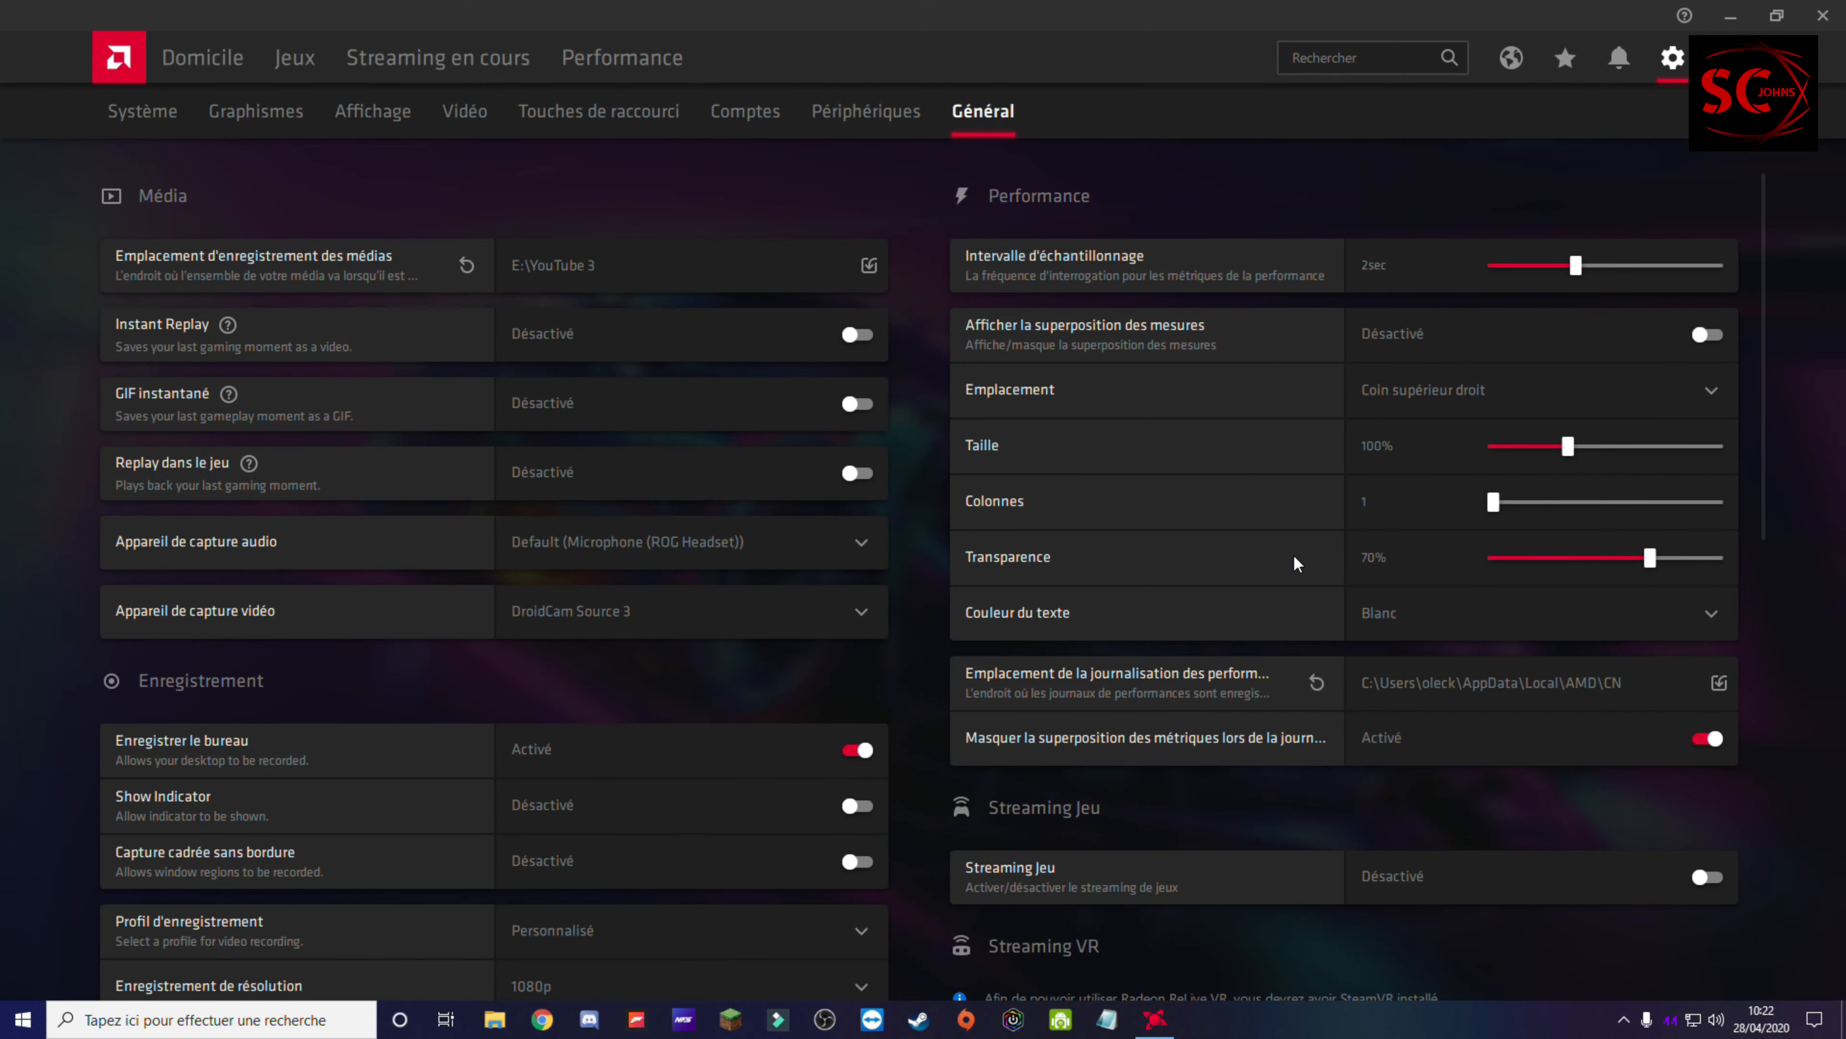
Step: Review the media, recording, microphone and live streaming settings in Radeon Software's general settings
scroll(625, 638, "down", 3)
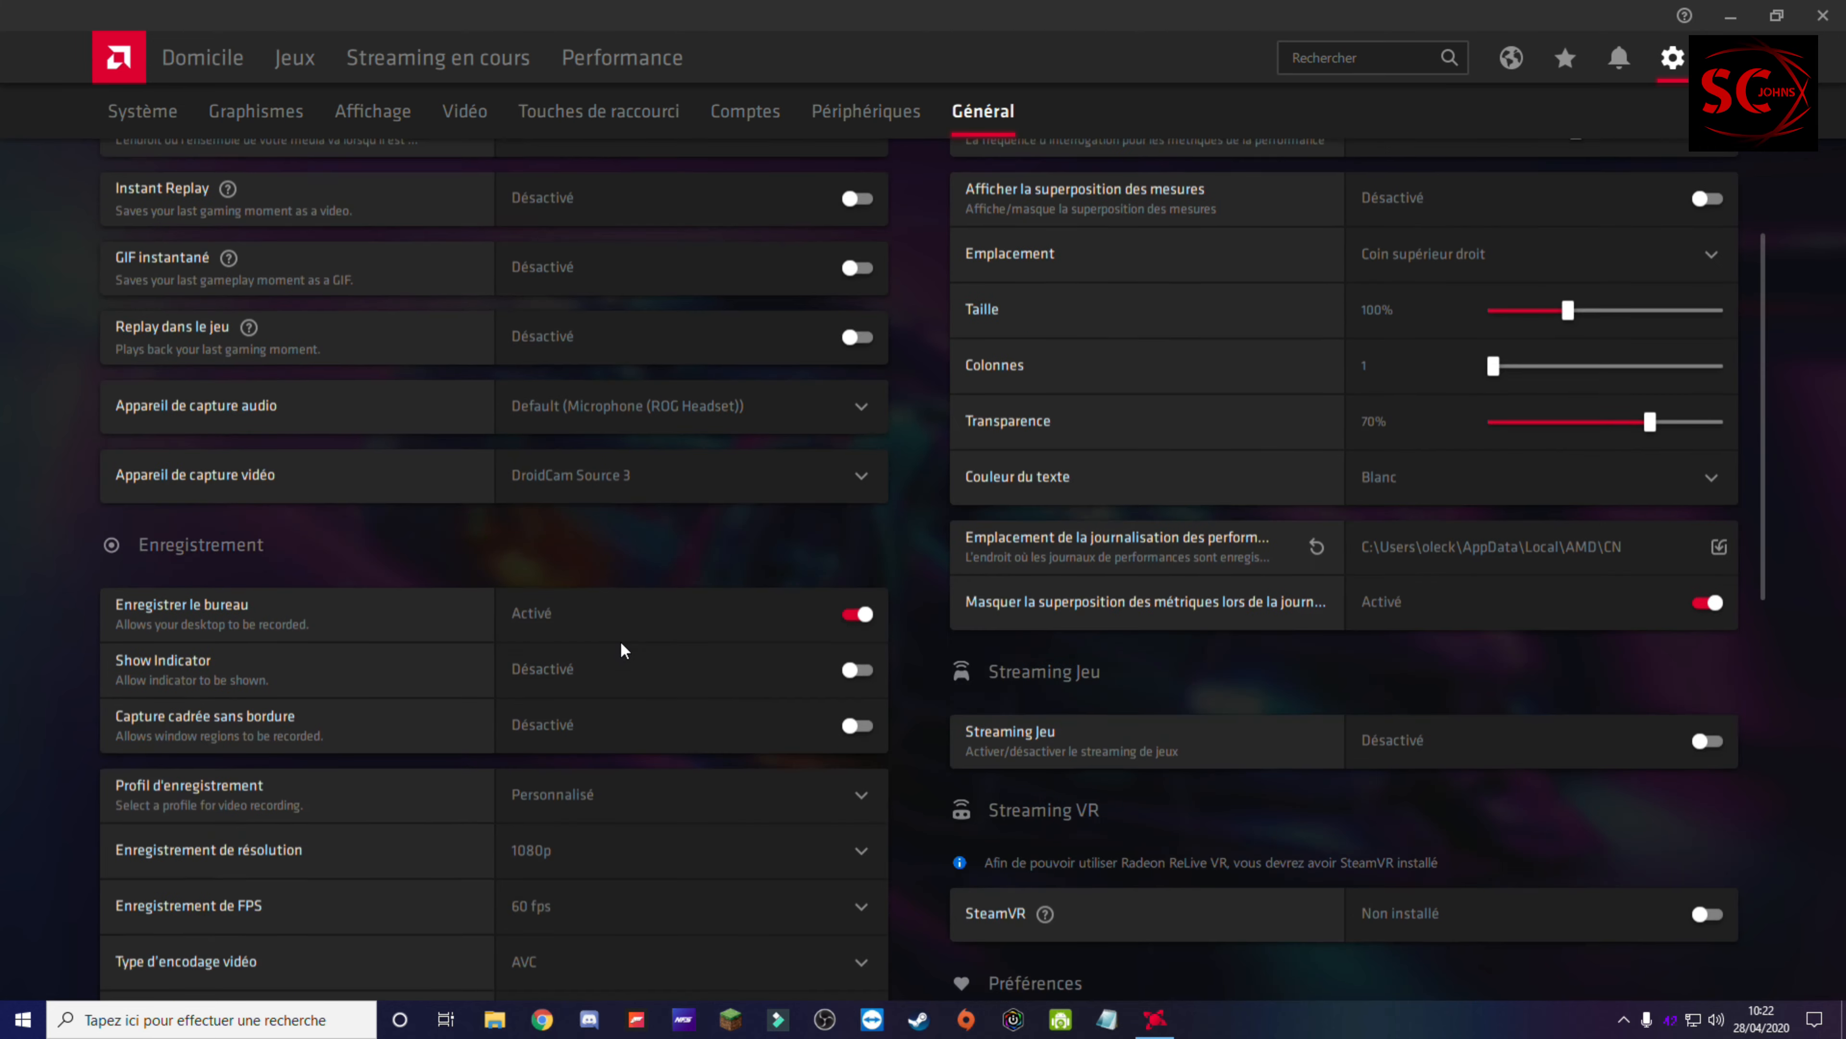
scroll(894, 594, "down", 3)
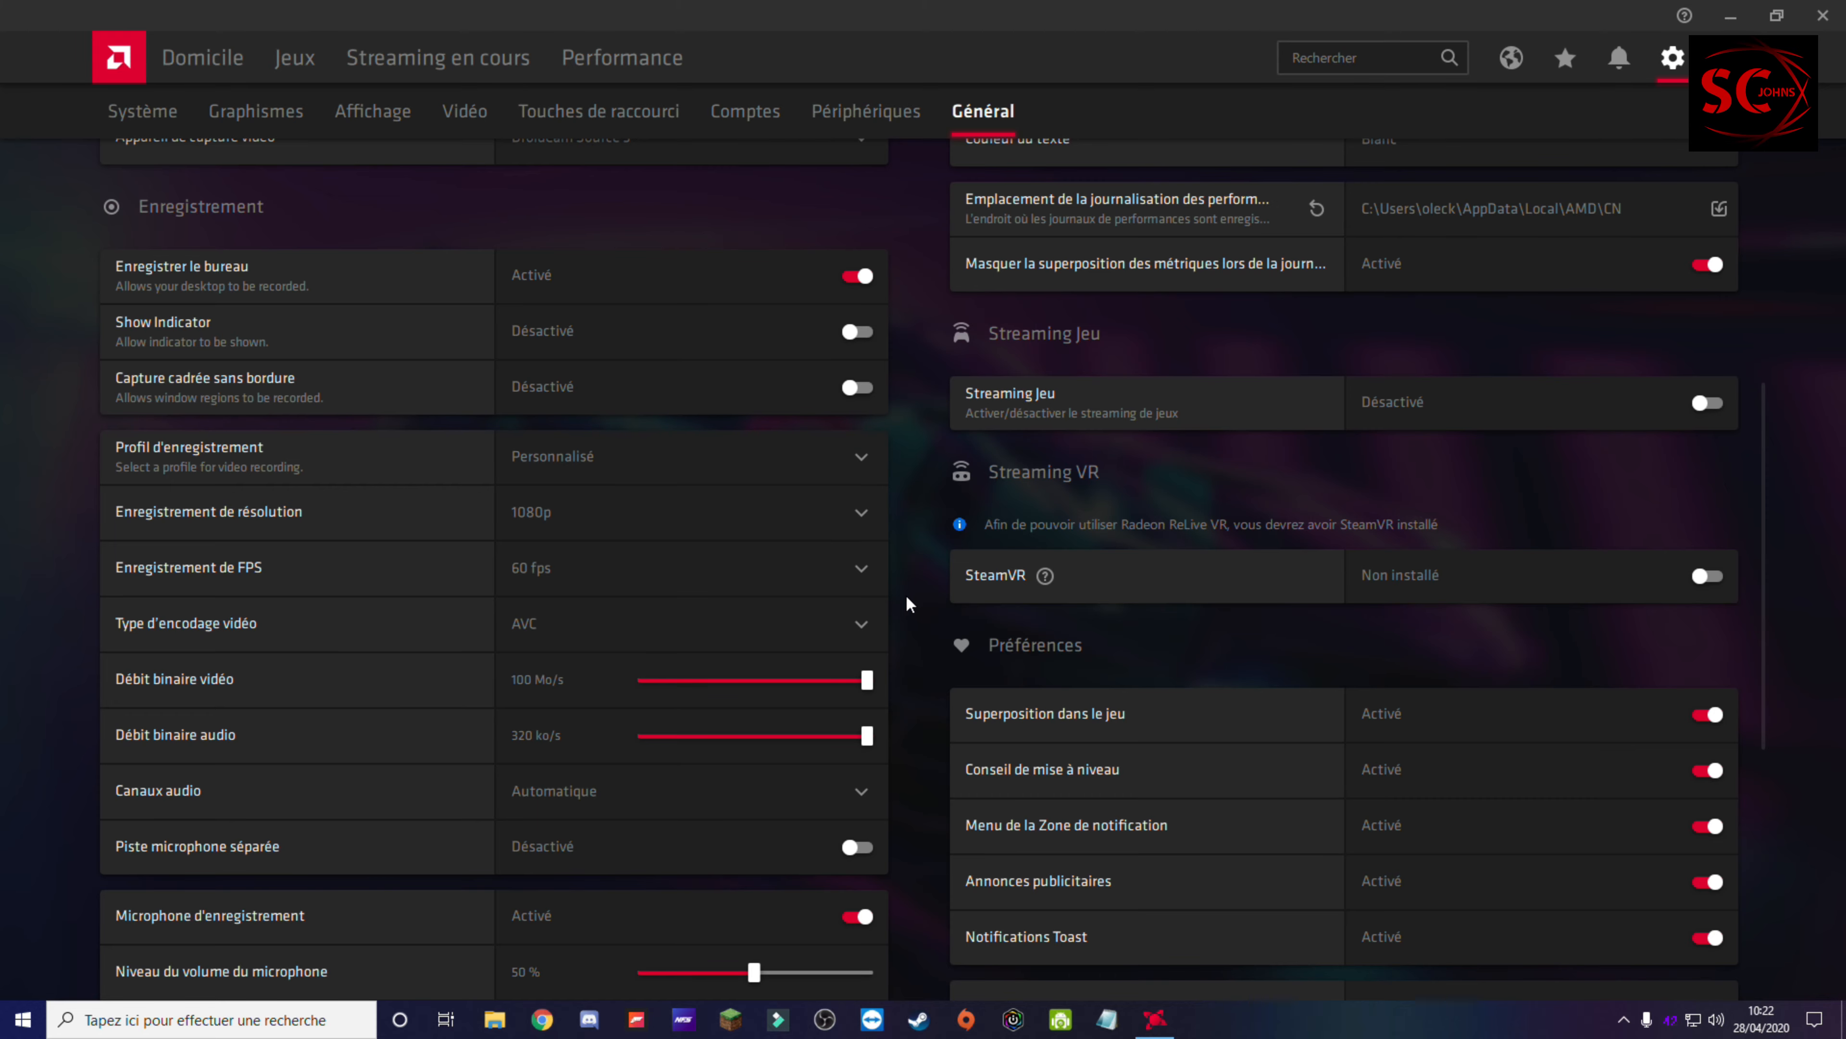
scroll(905, 594, "down", 6)
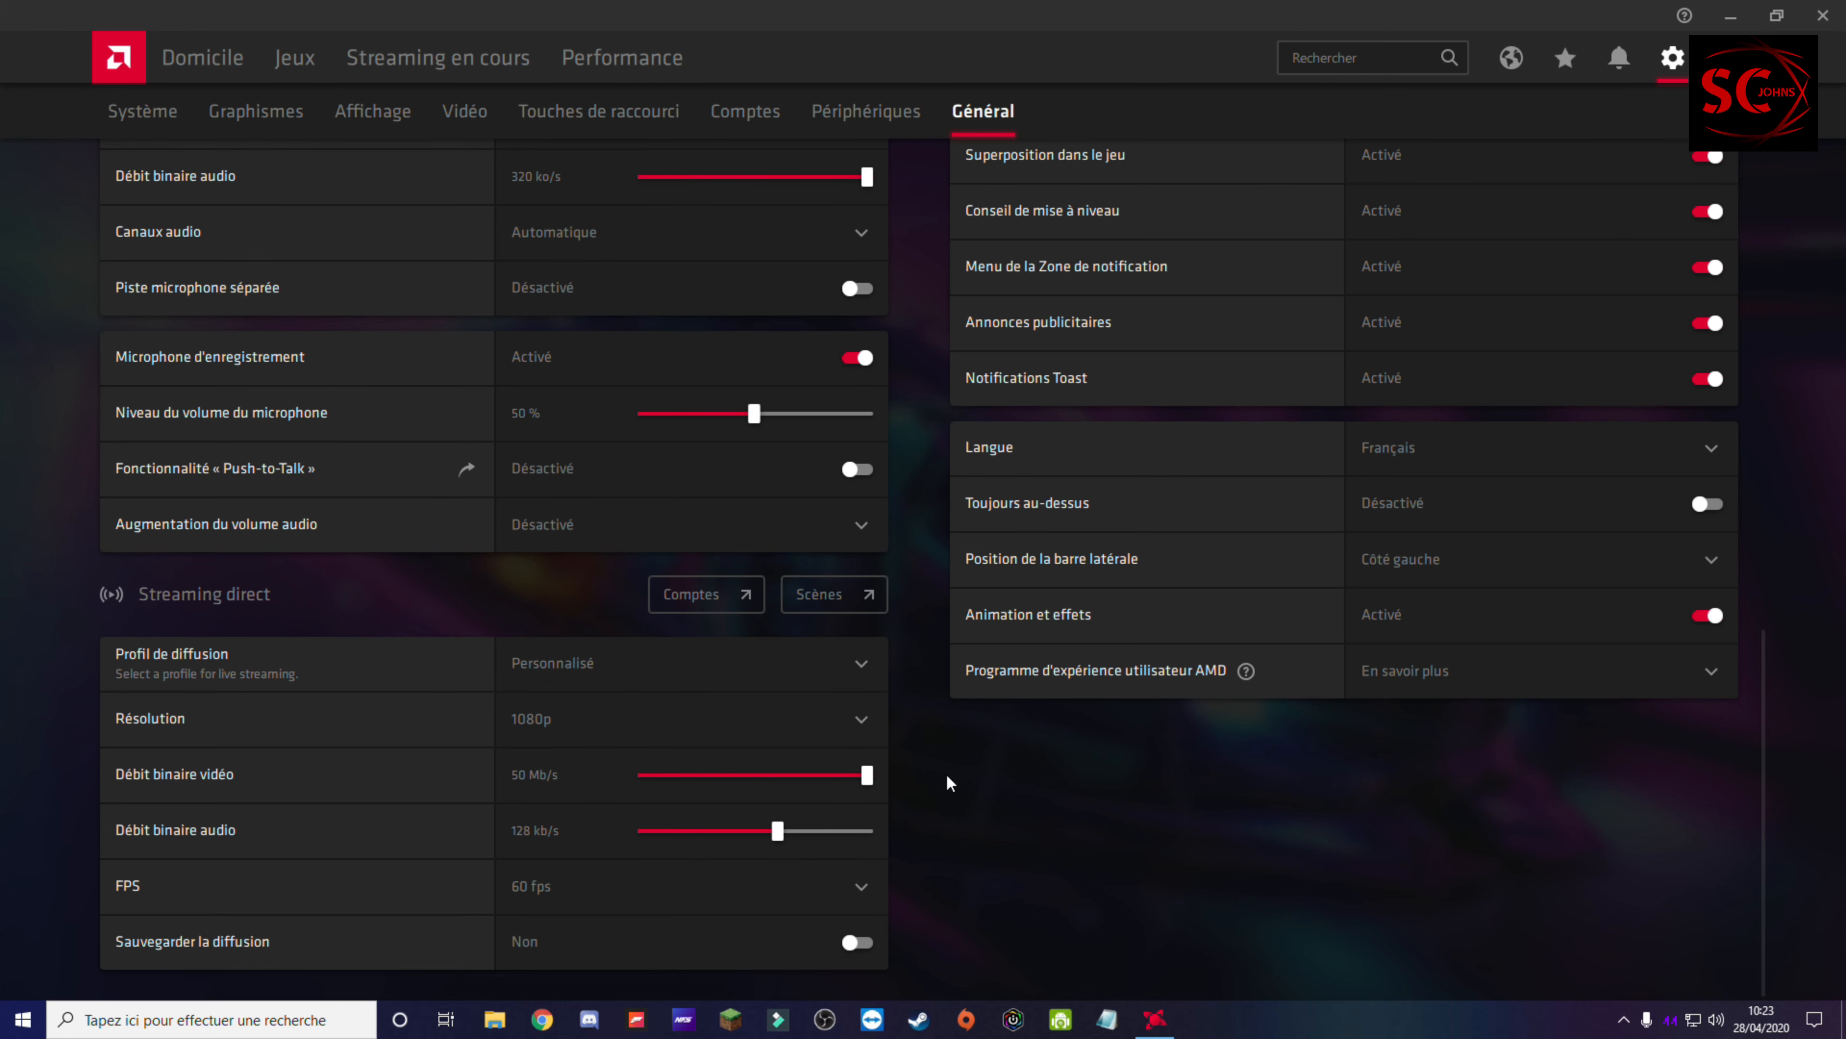
scroll(847, 764, "up", 6)
scroll(849, 759, "up", 5)
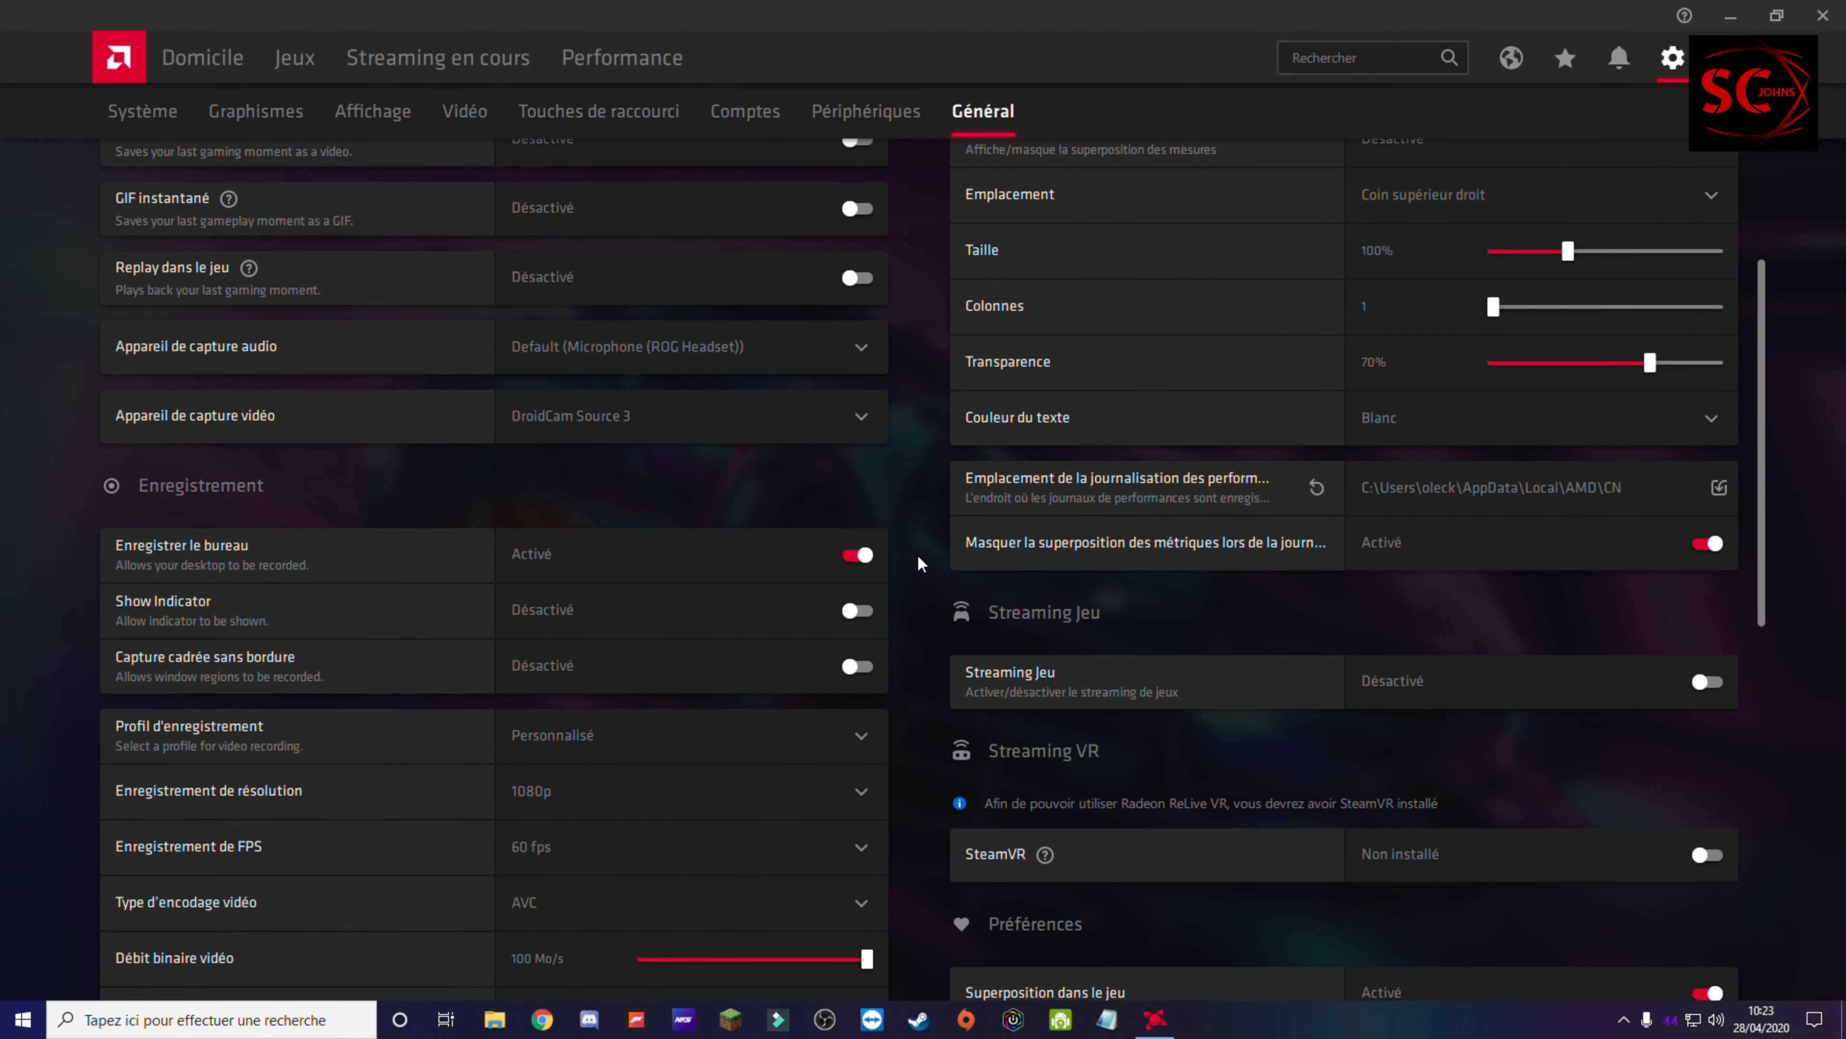
Step: Try 900p as the recording resolution and lower it to 720p
scroll(432, 686, "down", 4)
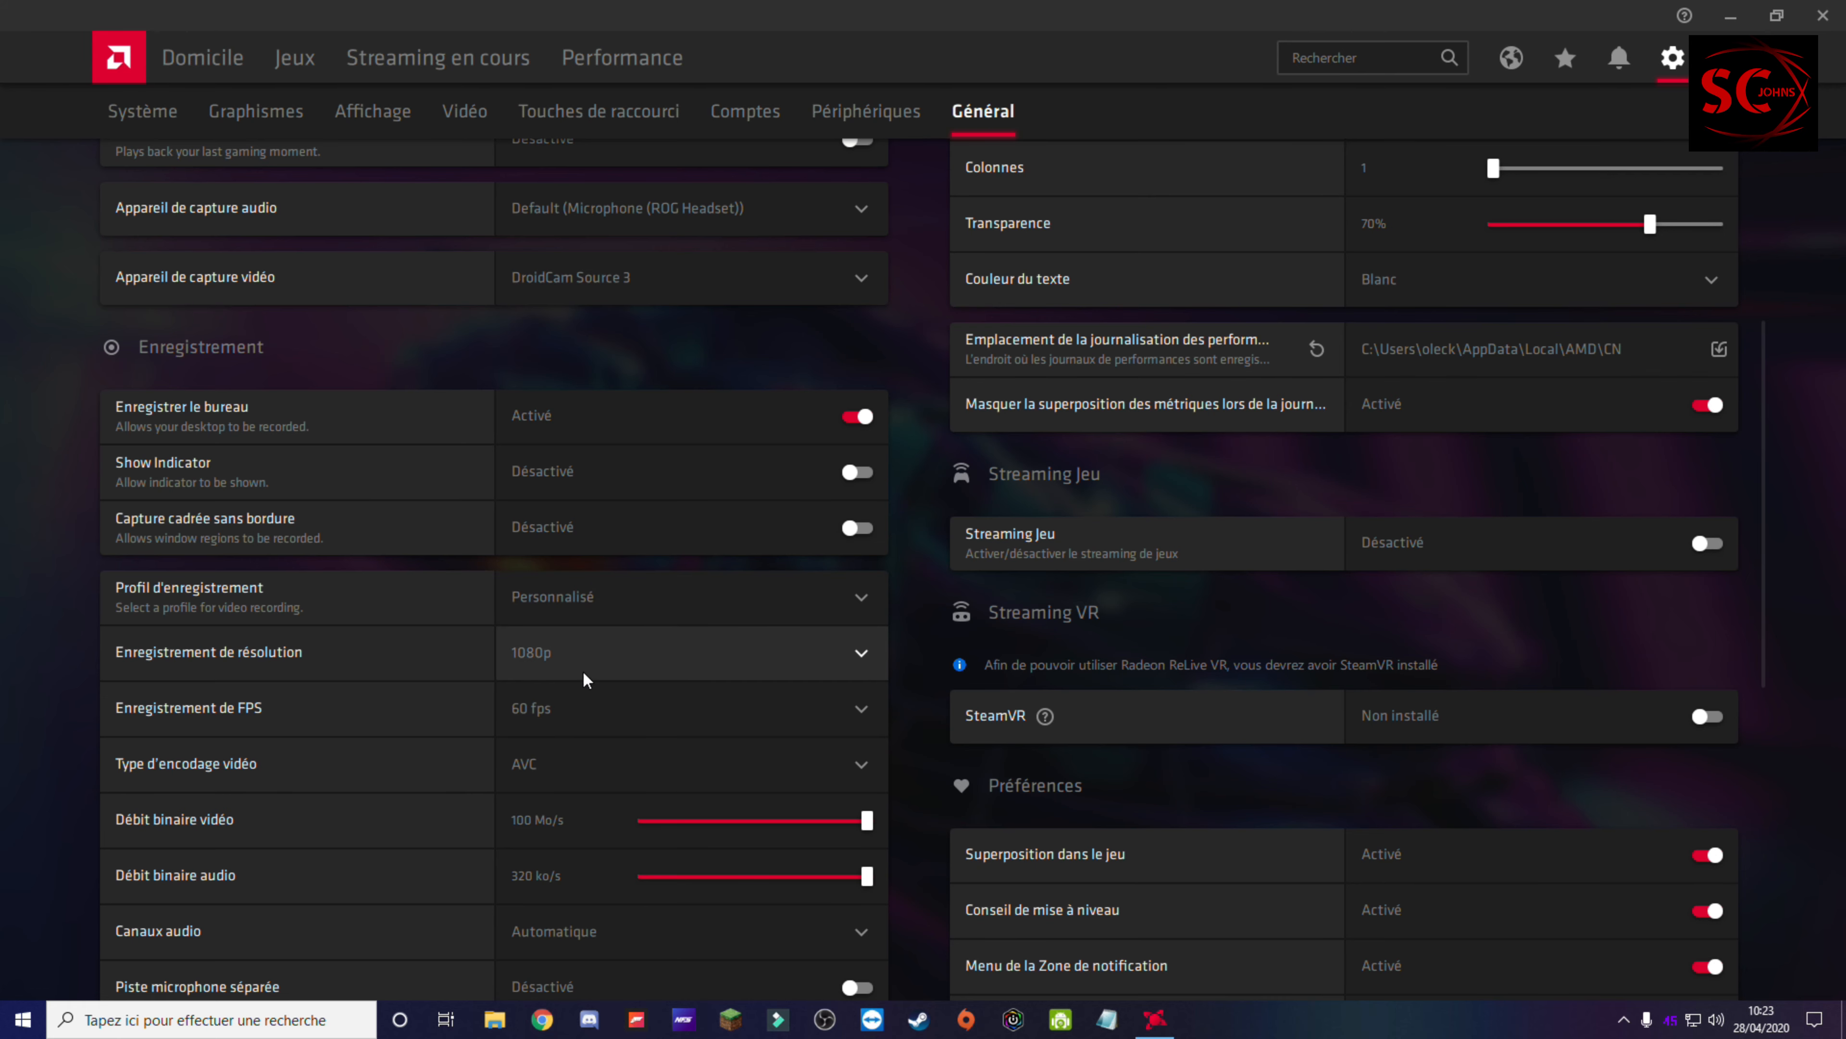
left_click(817, 665)
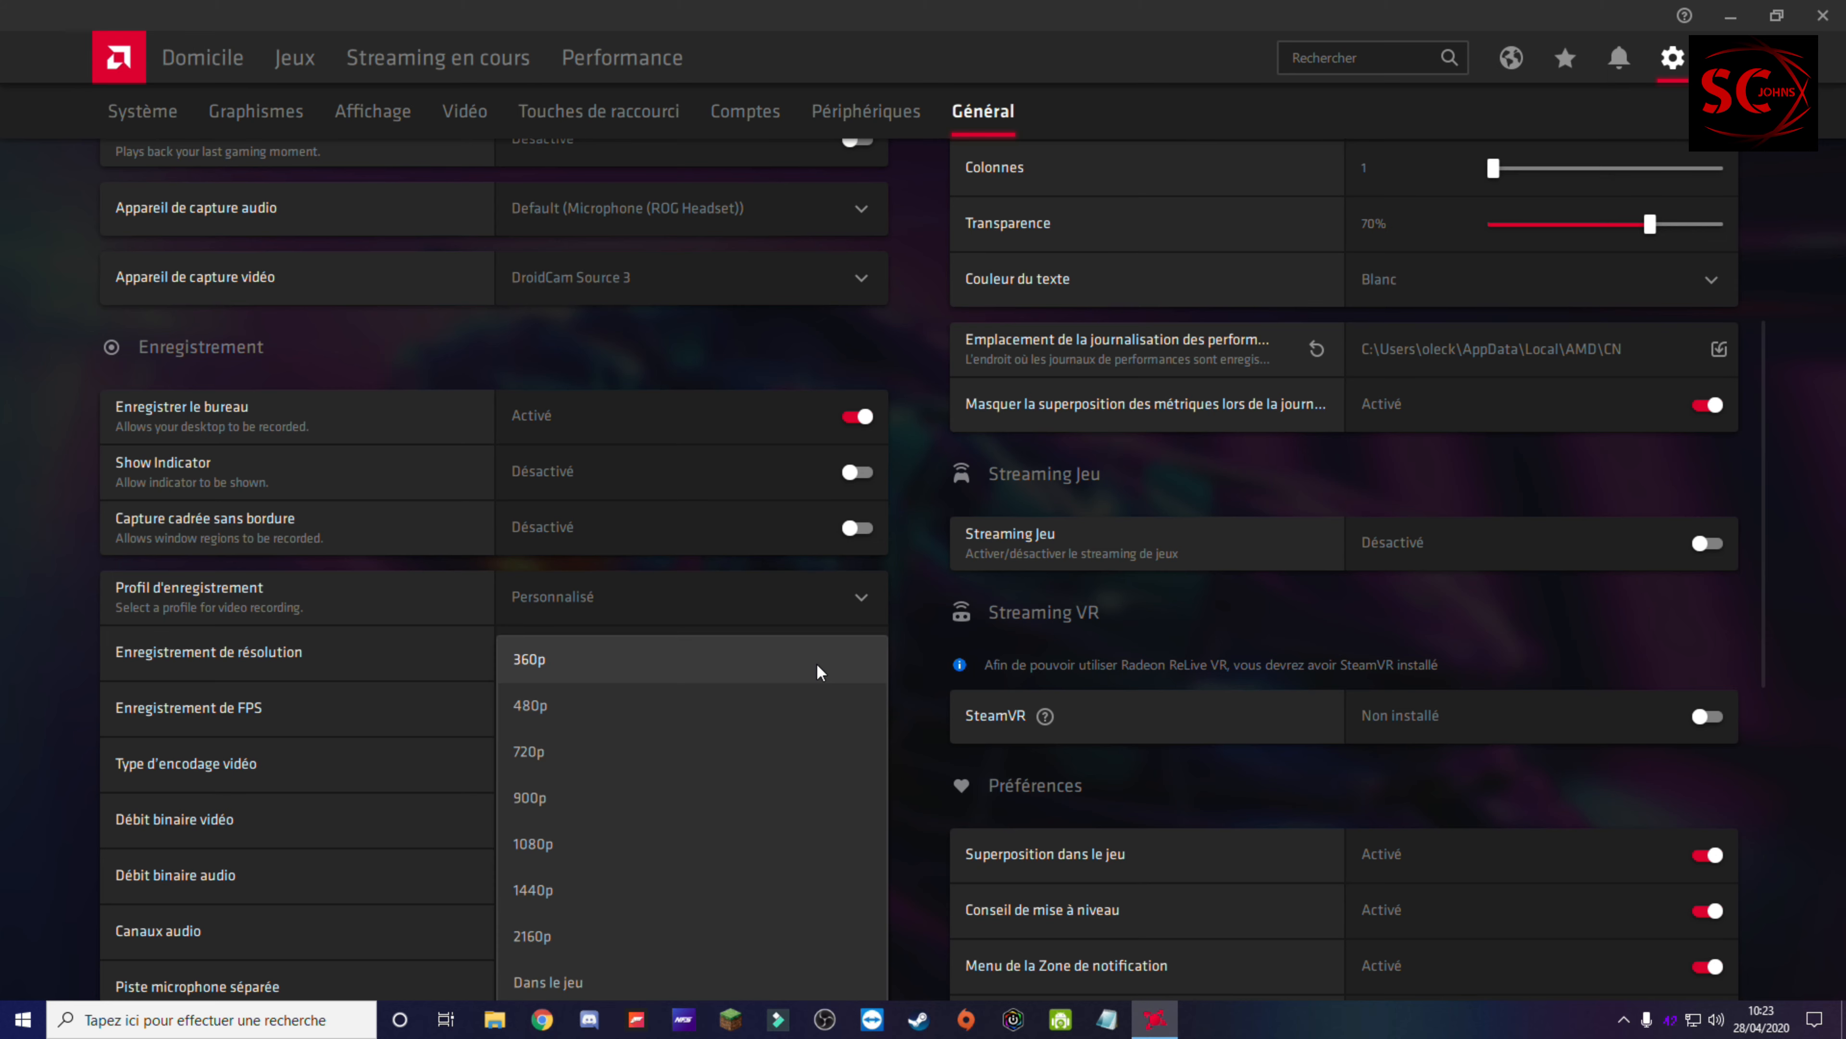
left_click(610, 796)
left_click(631, 664)
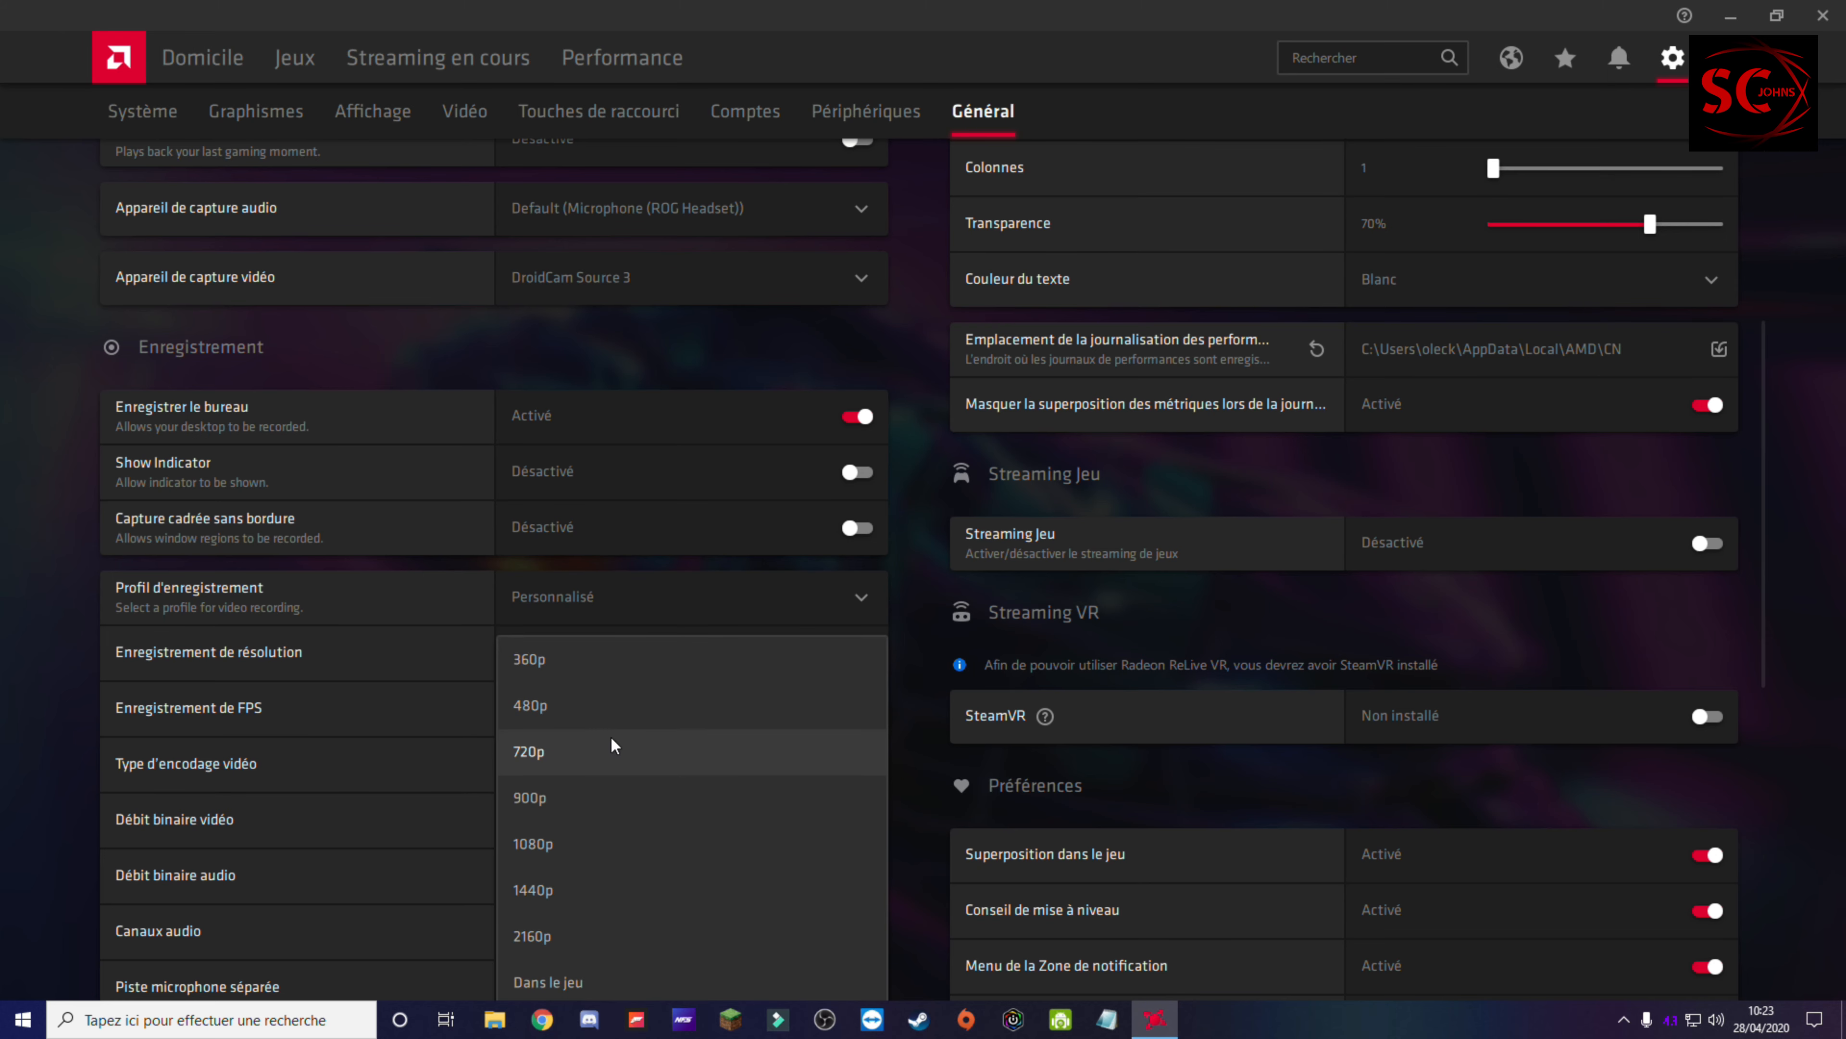
left_click(610, 739)
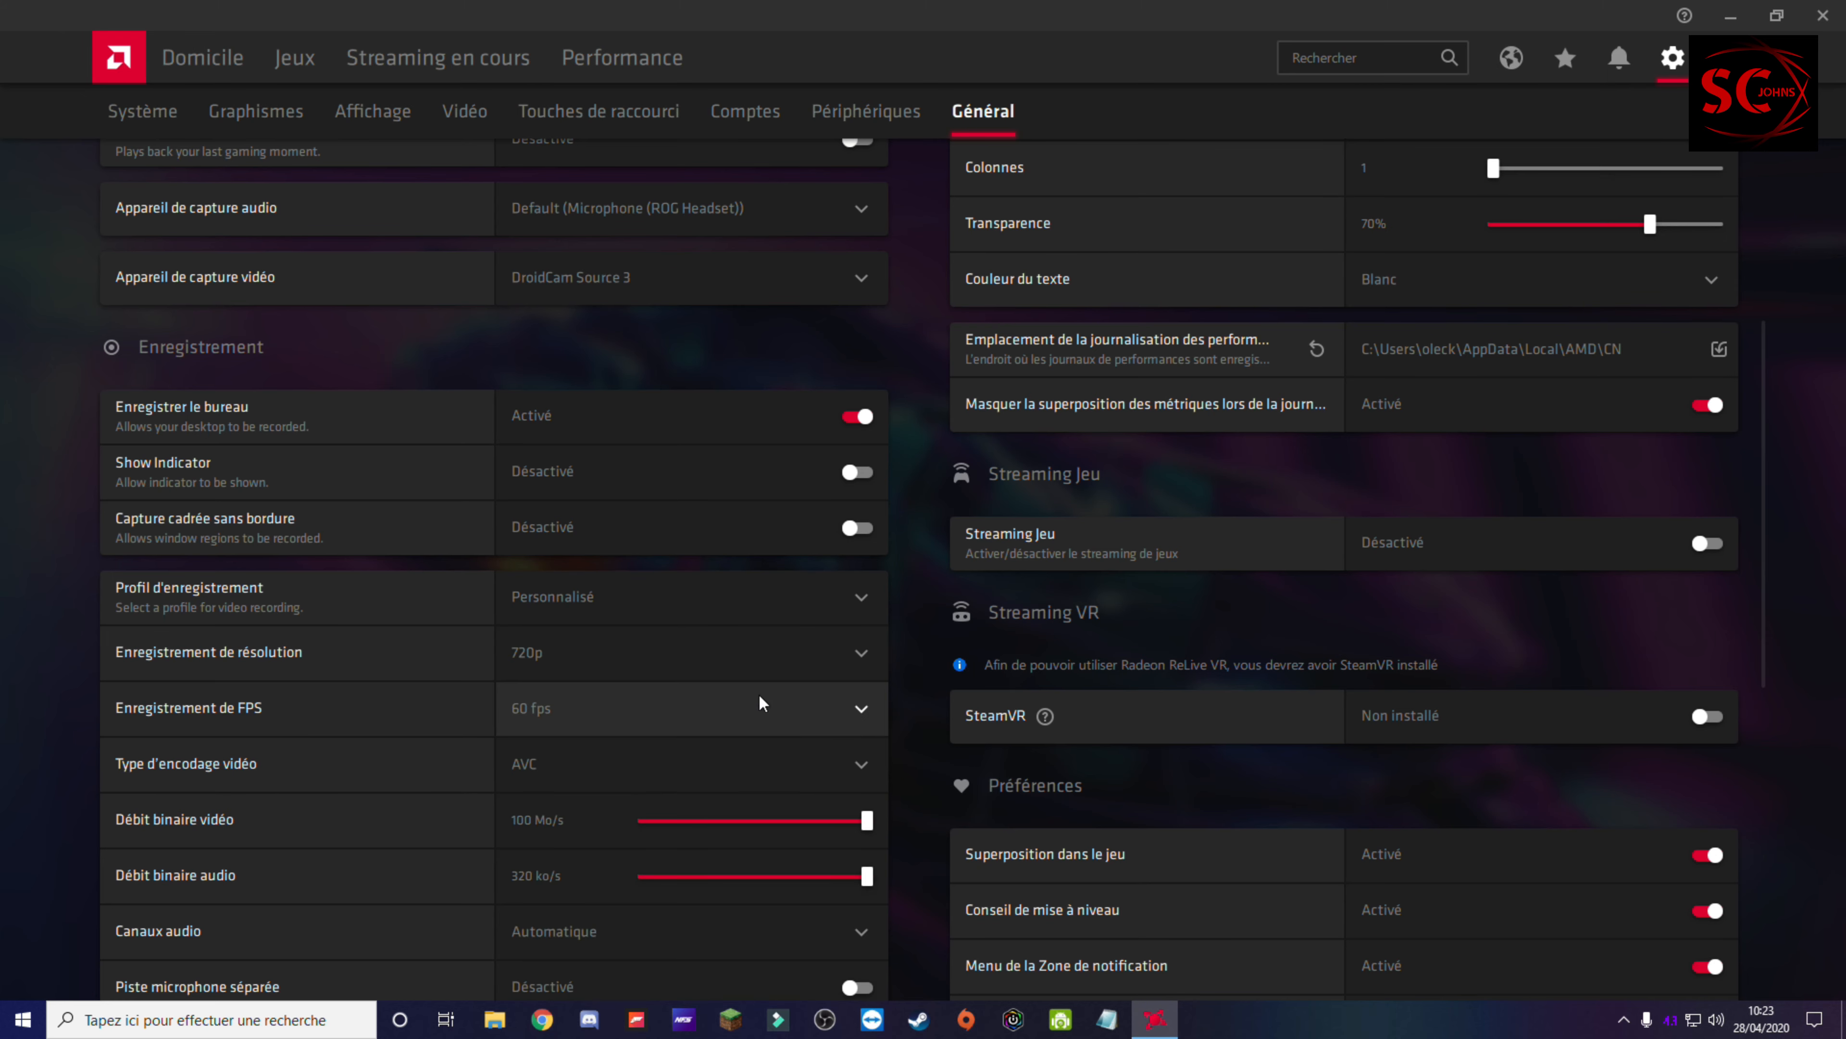
Step: Raise the recording resolution to 900p and on to 1080p
left_click(690, 668)
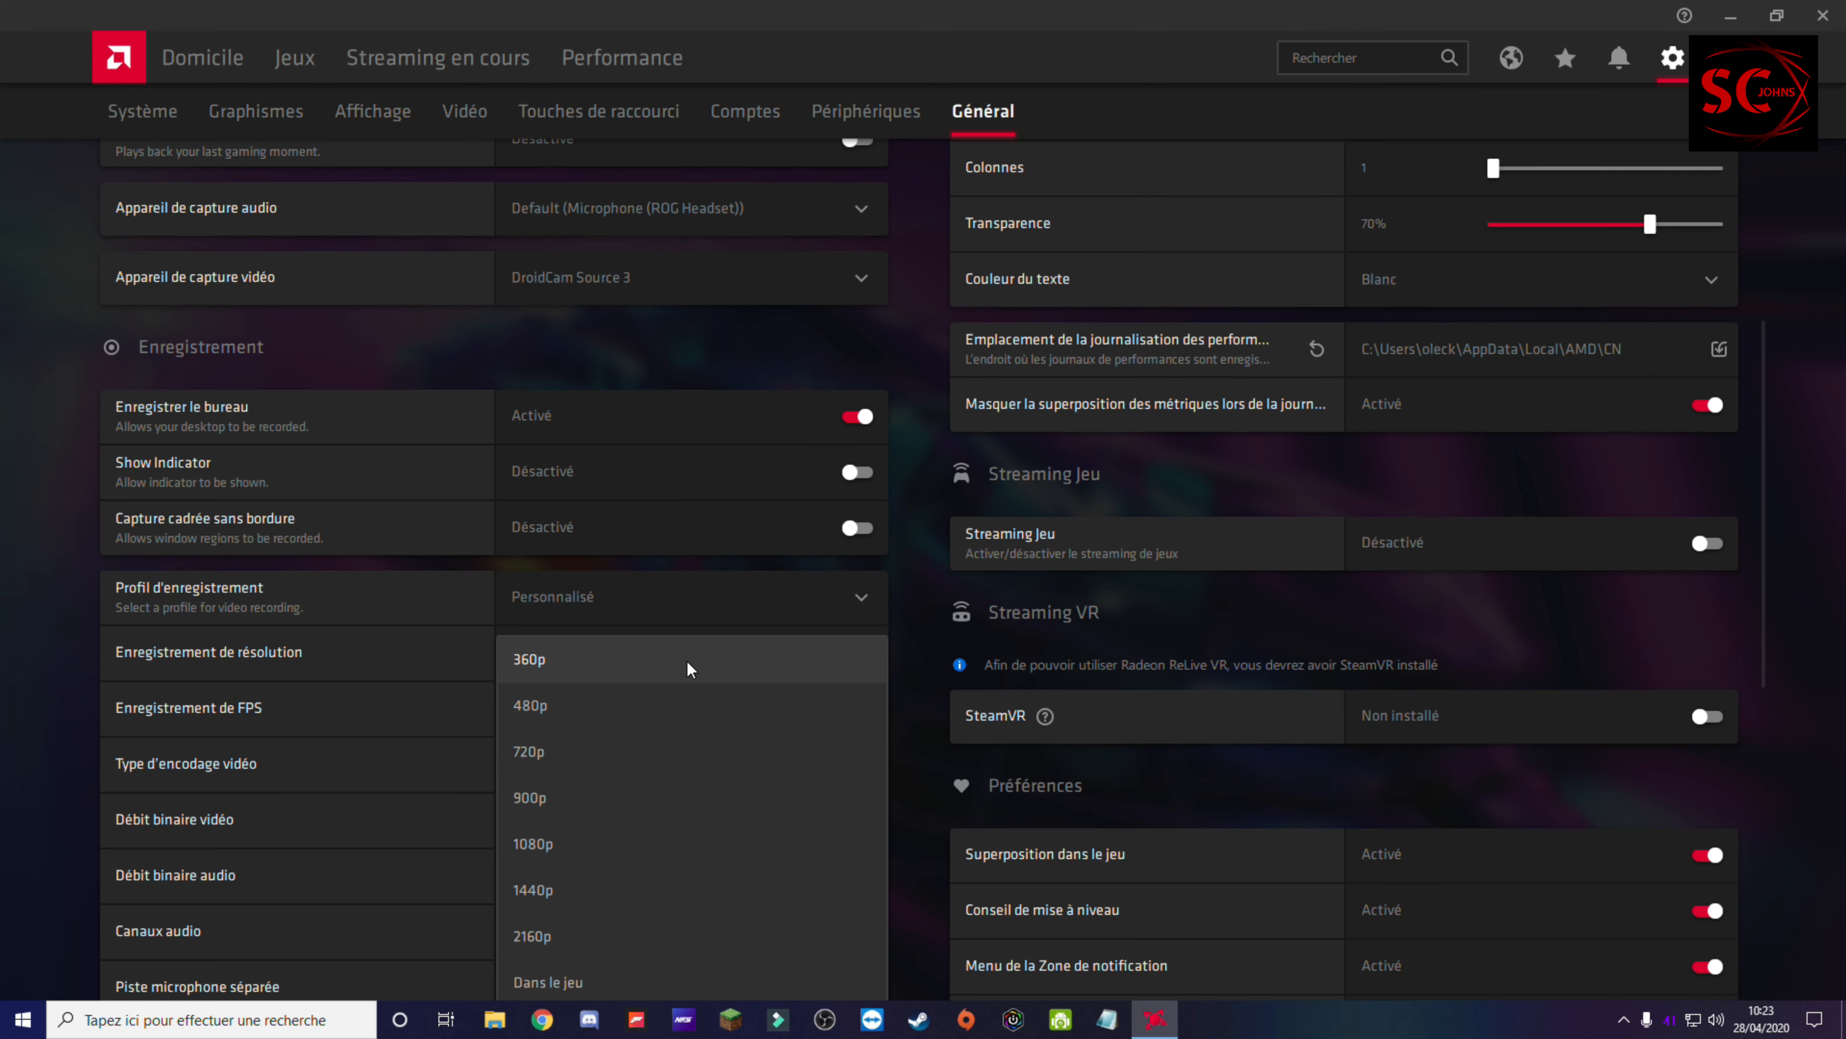
left_click(645, 789)
left_click(656, 655)
left_click(678, 837)
Step: Set the recording resolution to 2160p
scroll(670, 872, "down", 5)
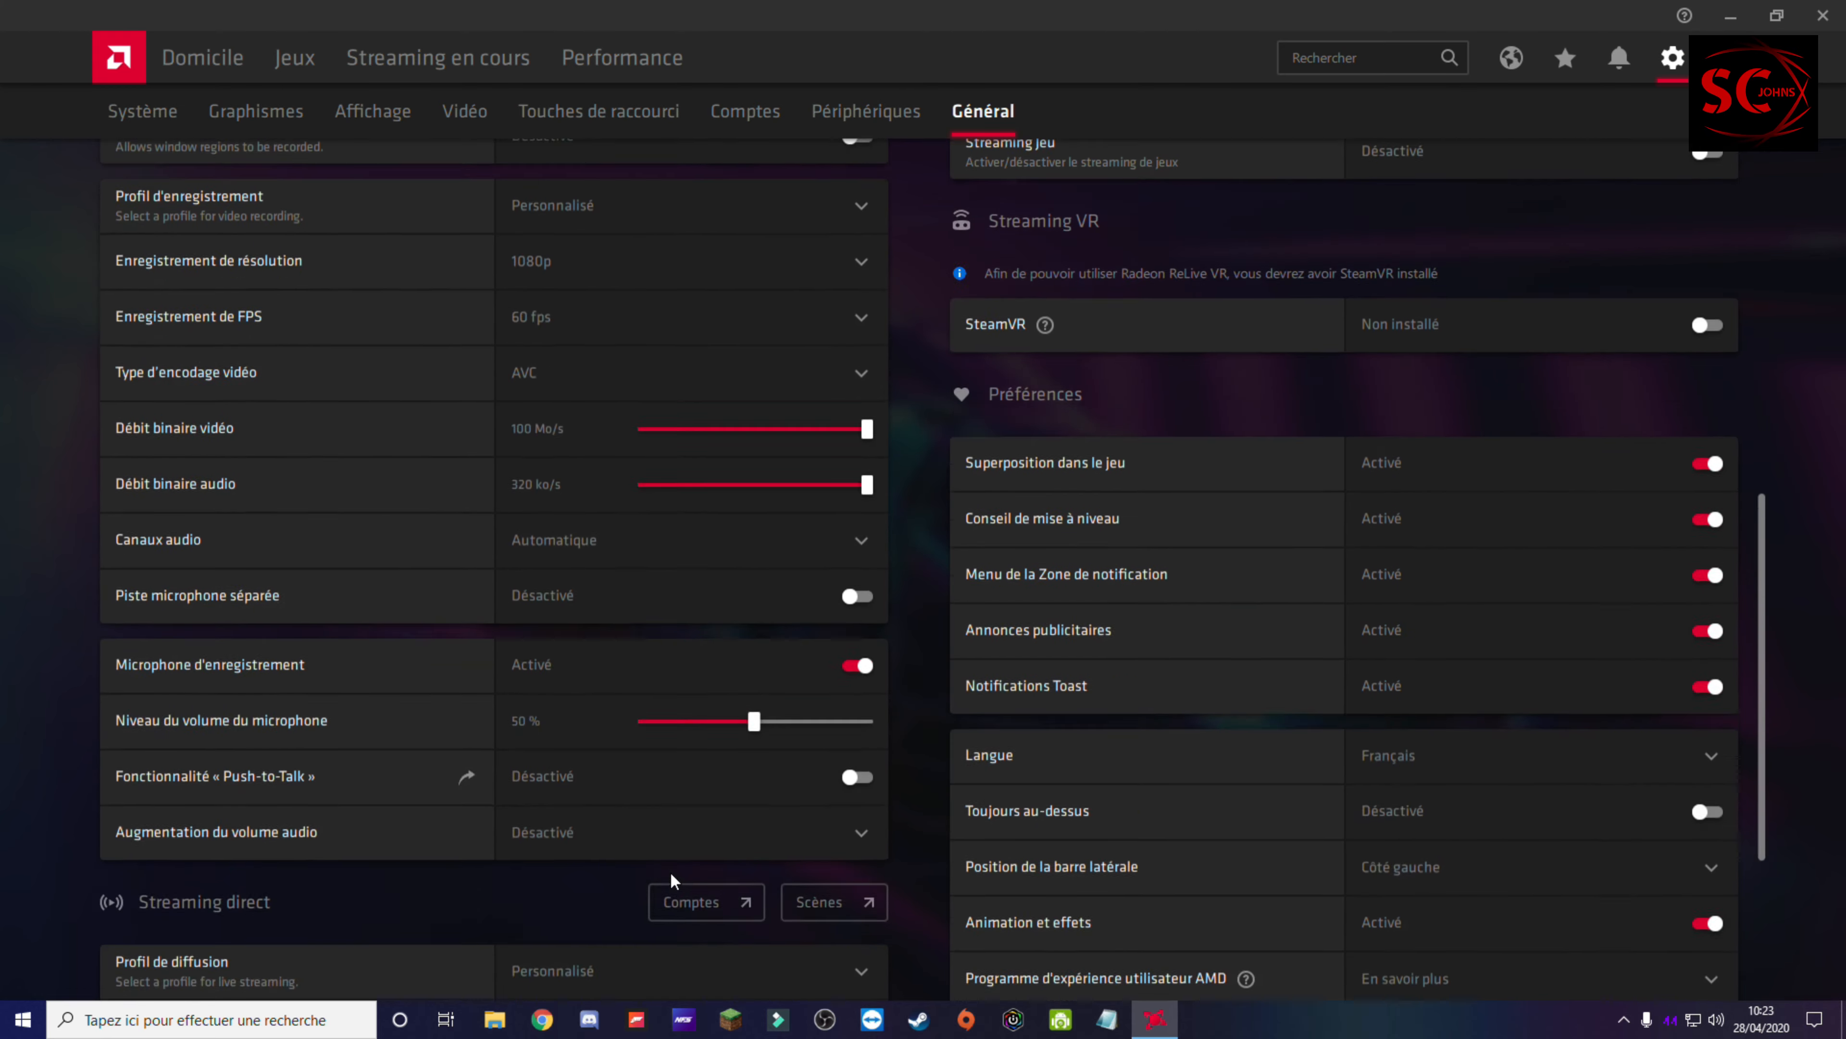
scroll(698, 945, "up", 5)
scroll(782, 734, "up", 2)
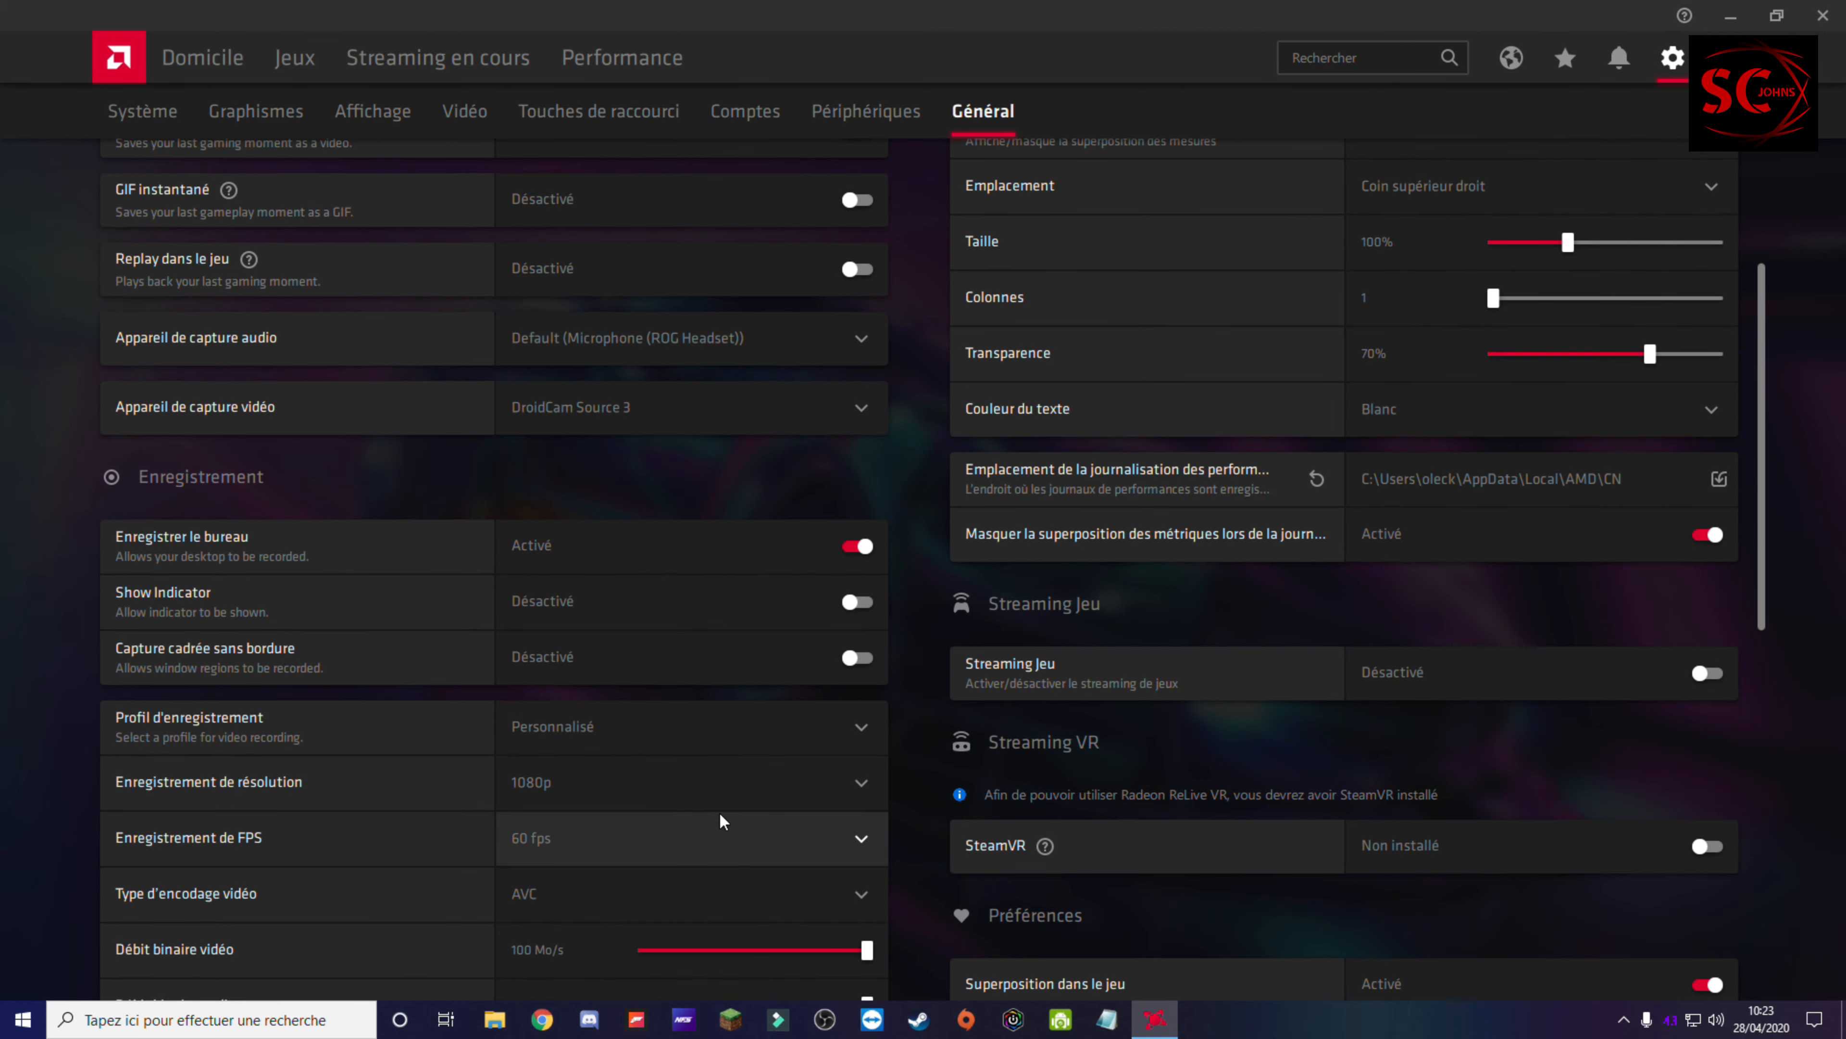
left_click(706, 784)
left_click(614, 931)
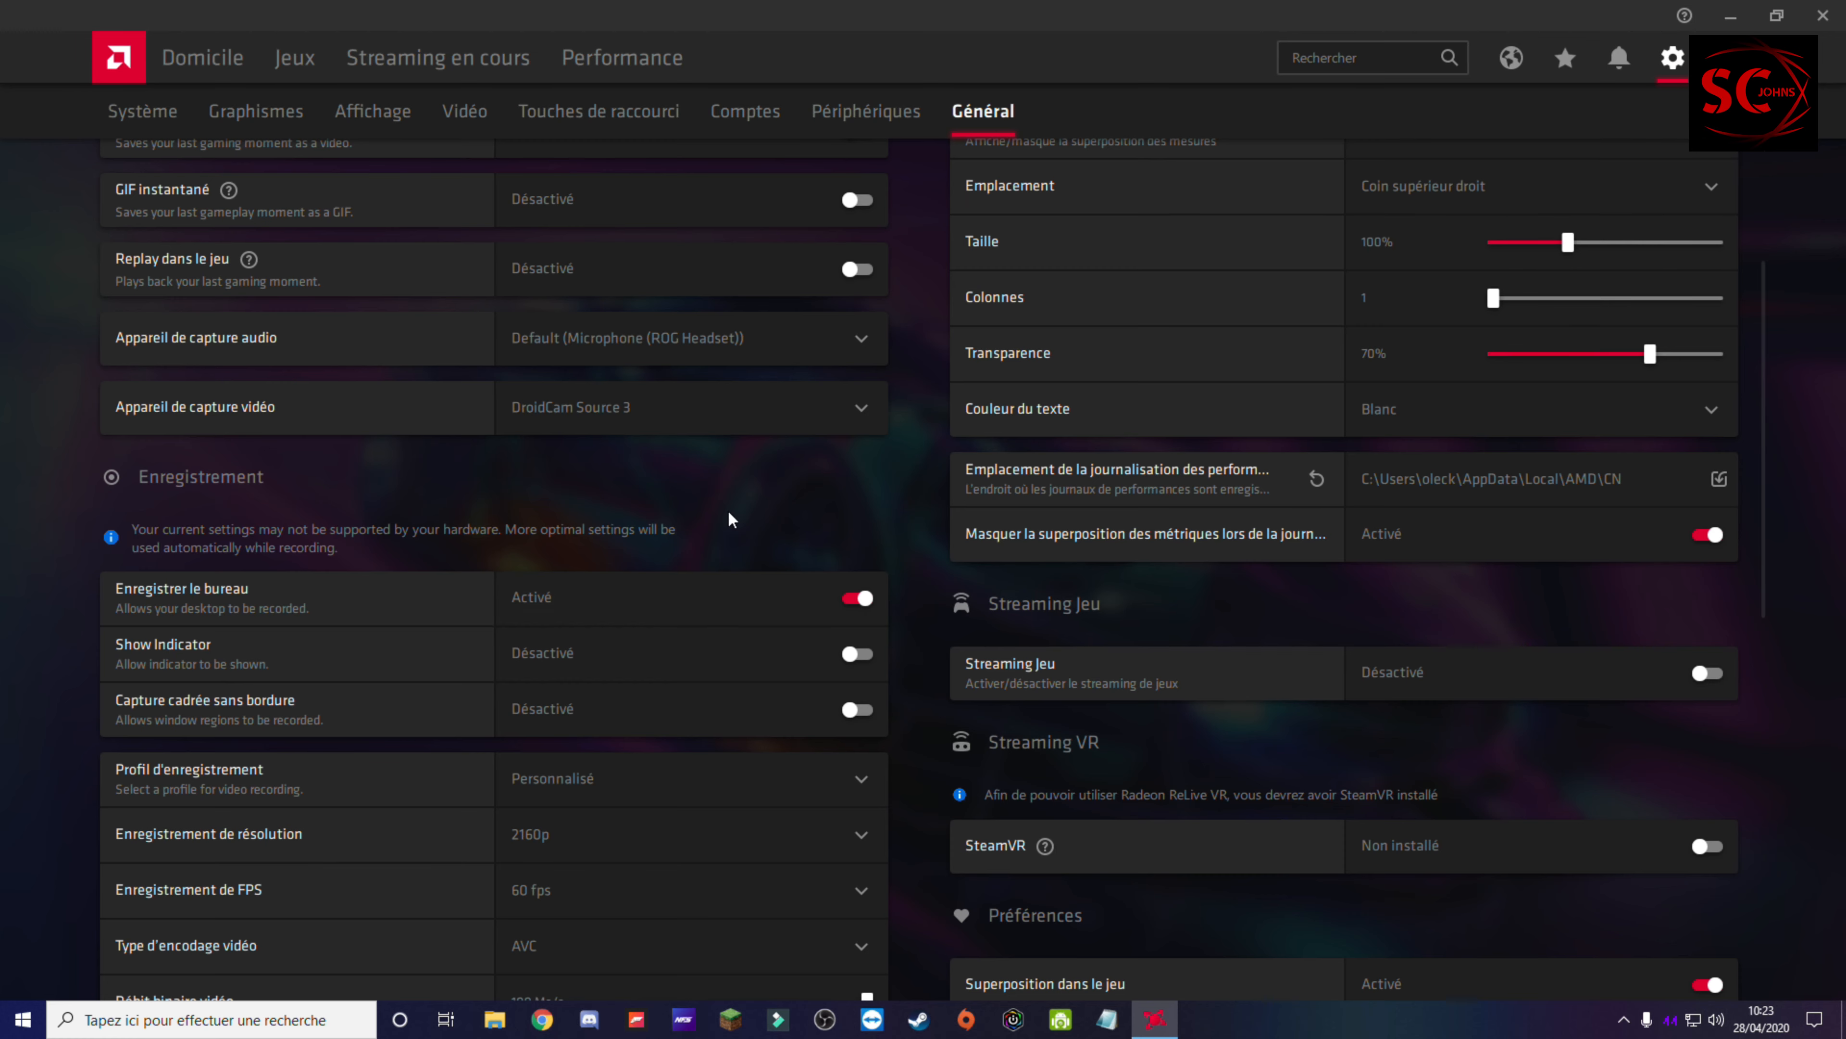
Step: Look over the general settings once more, from the media save location down to the recording and microphone options
scroll(901, 411, "up", 3)
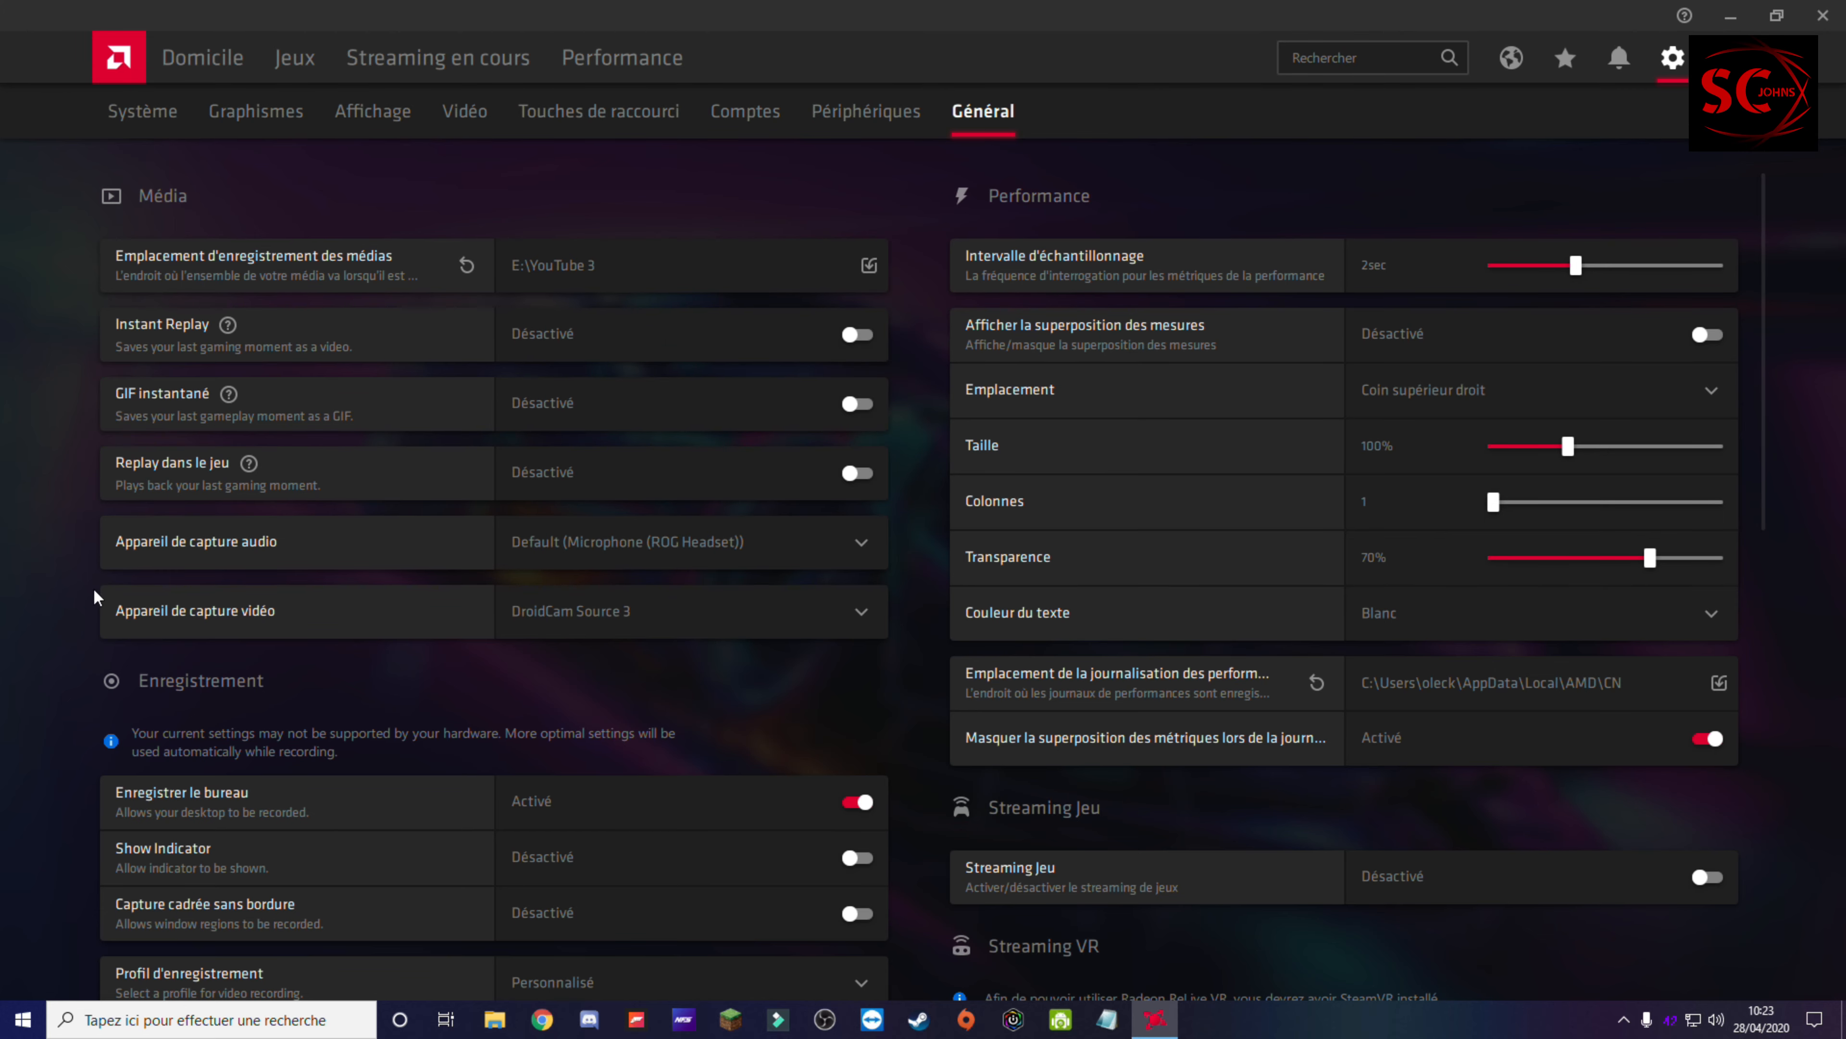
scroll(855, 557, "down", 5)
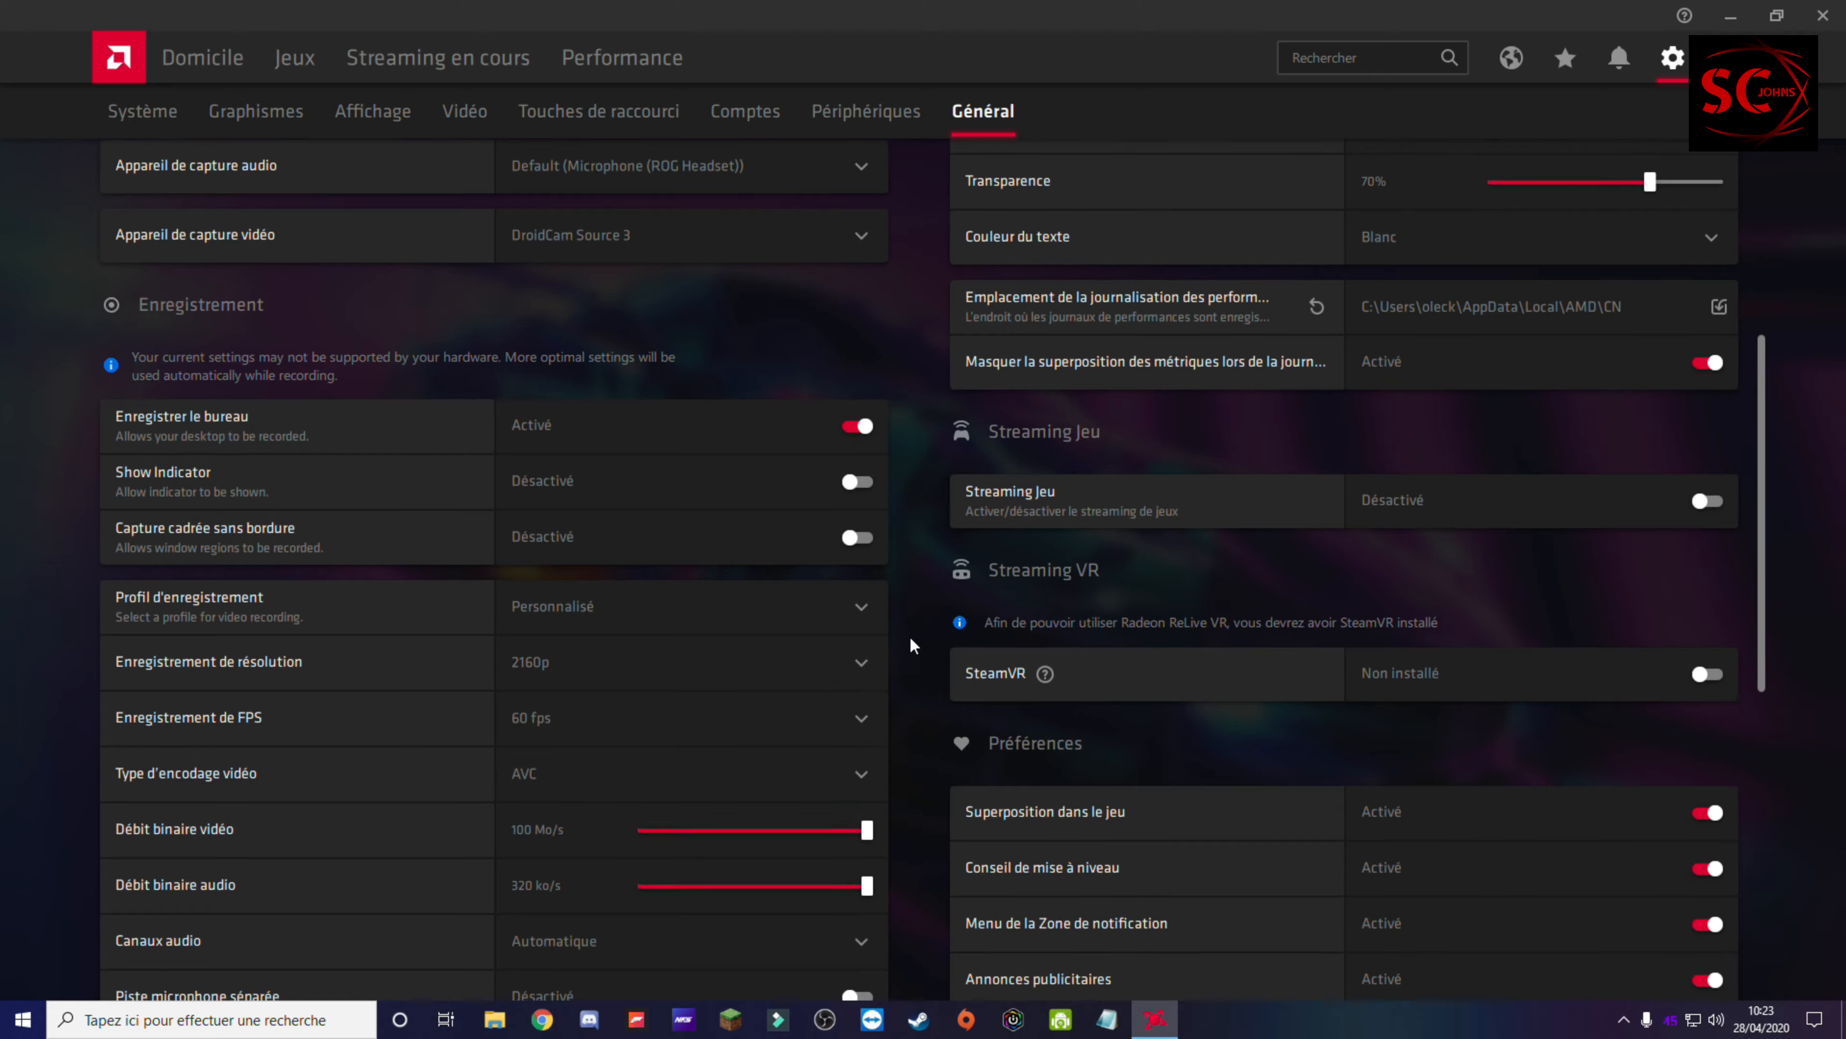
scroll(914, 646, "down", 5)
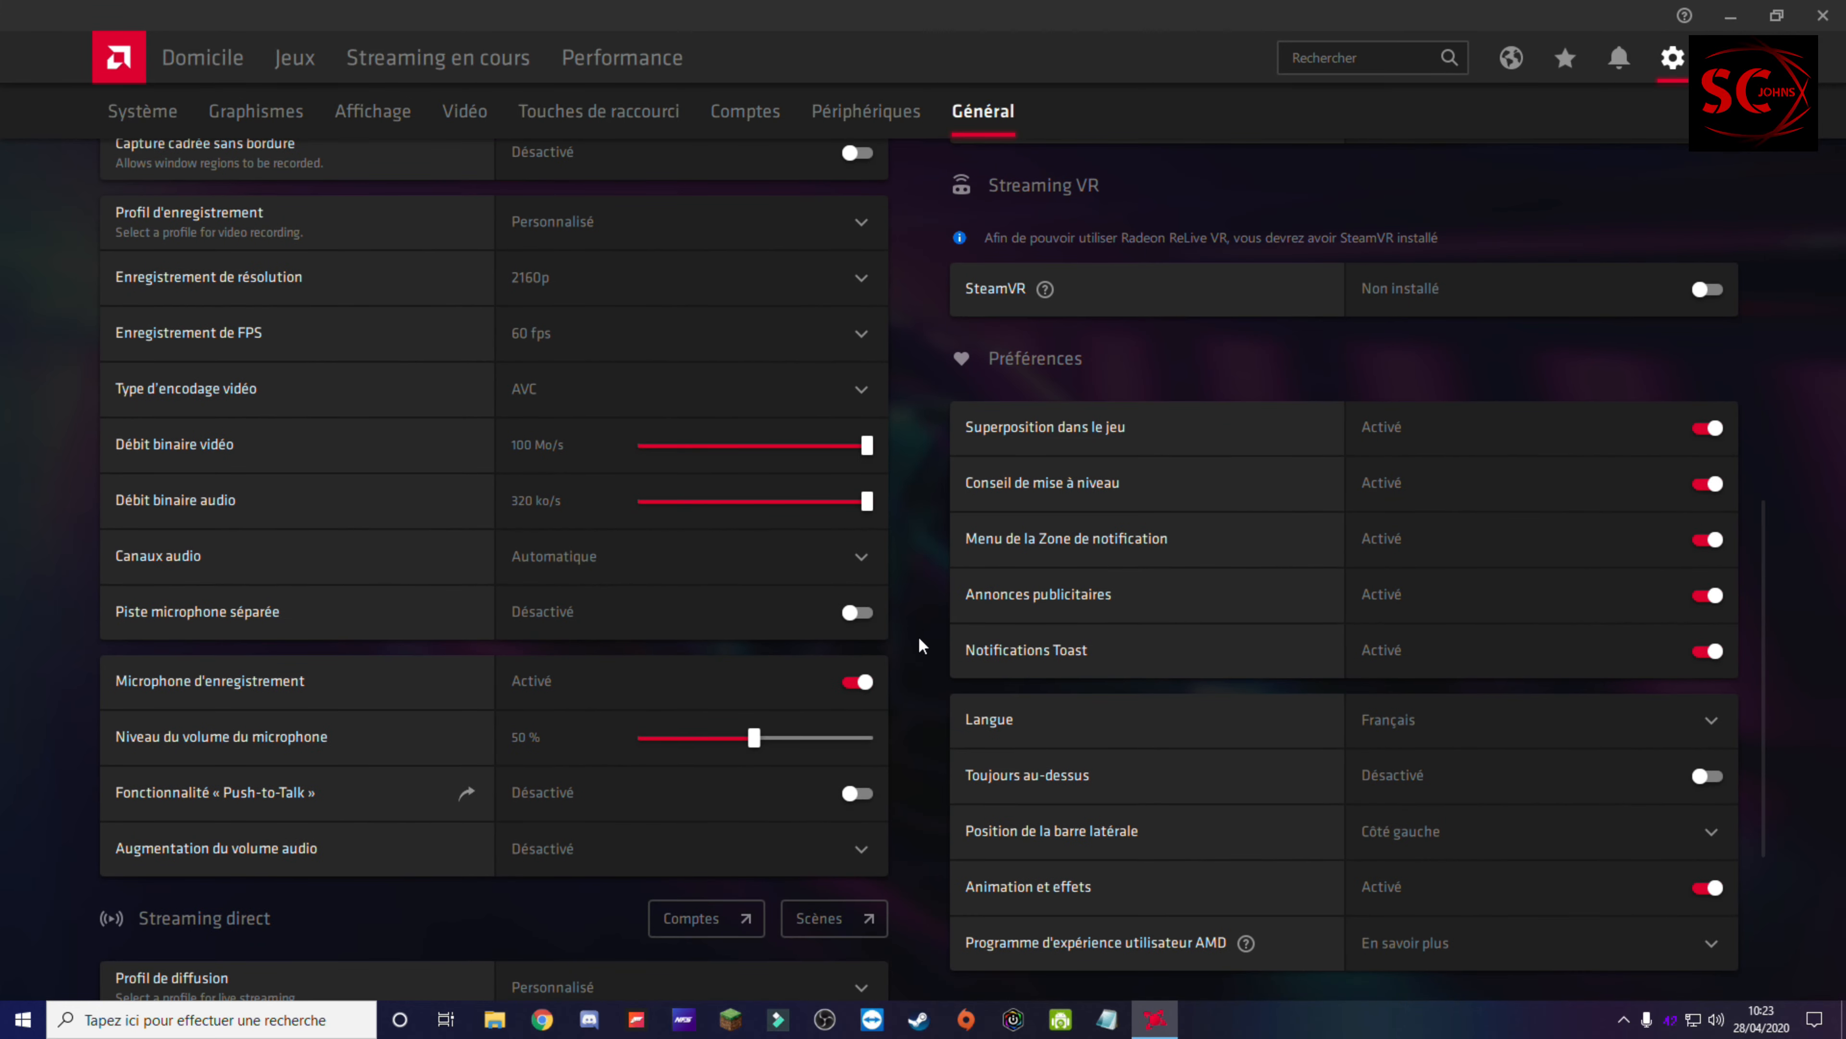
scroll(836, 674, "down", 4)
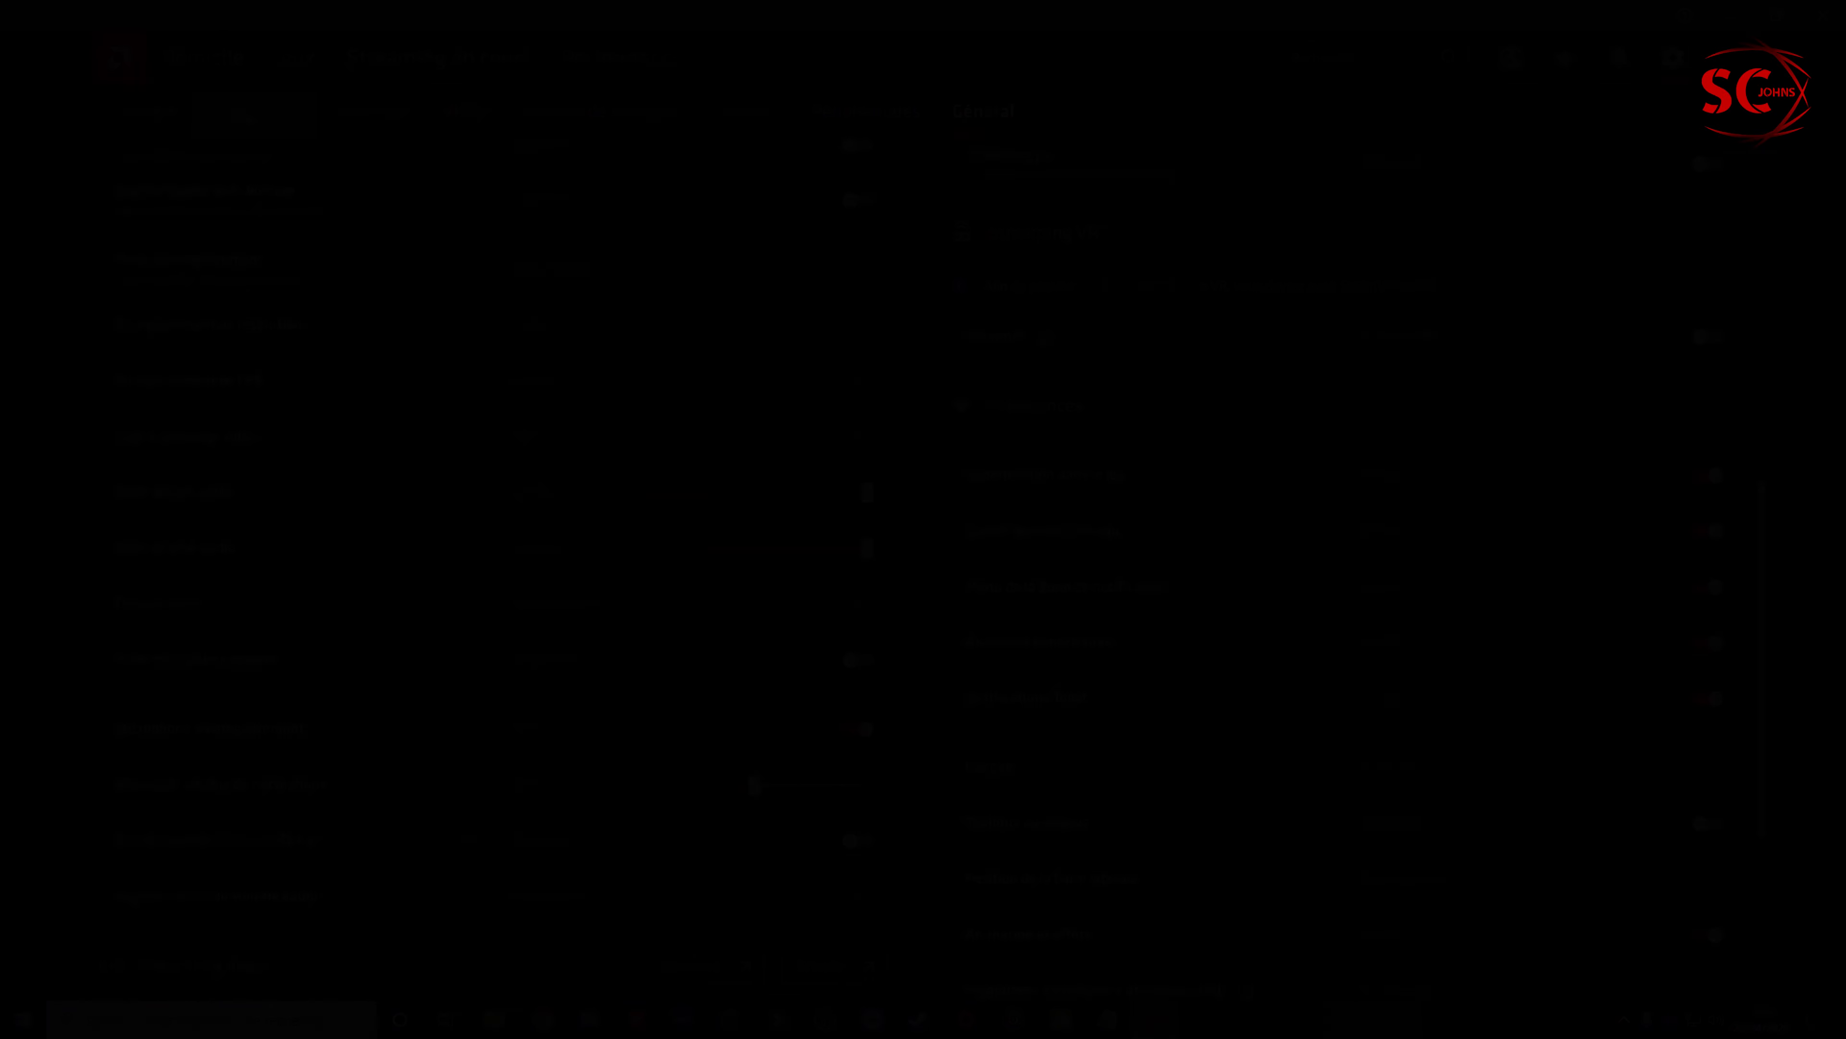